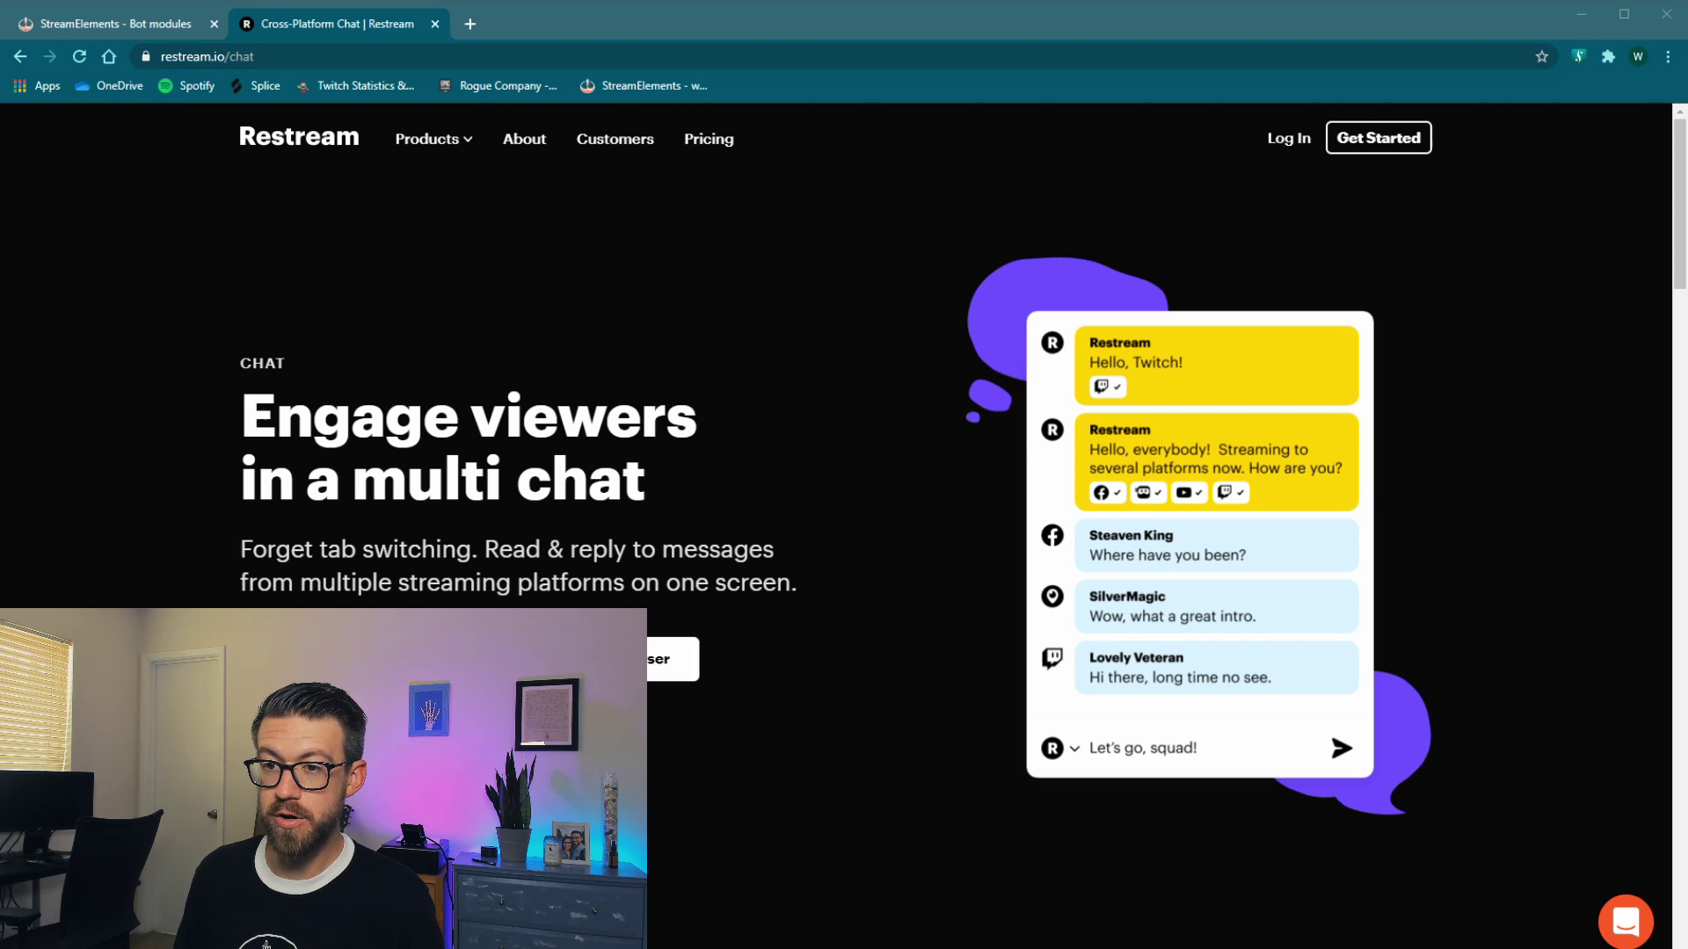
- Minimize OBS and File Explorer to reveal the Restream Chat window over restream.io/chat
key(alt+Tab)
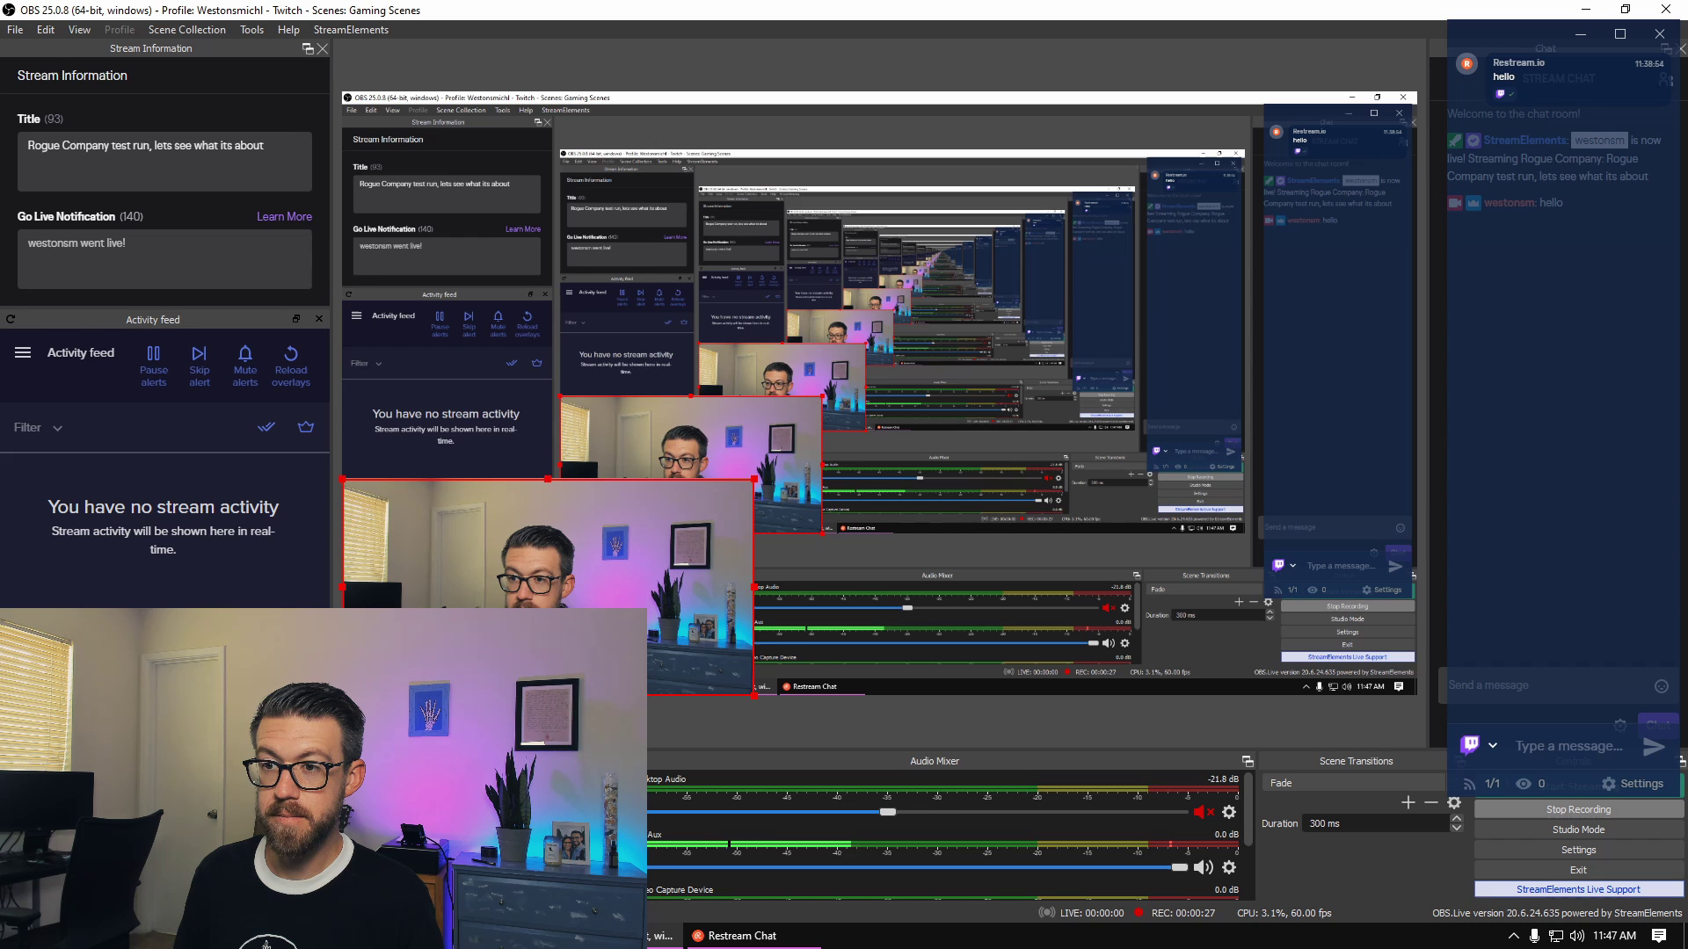
click(1581, 11)
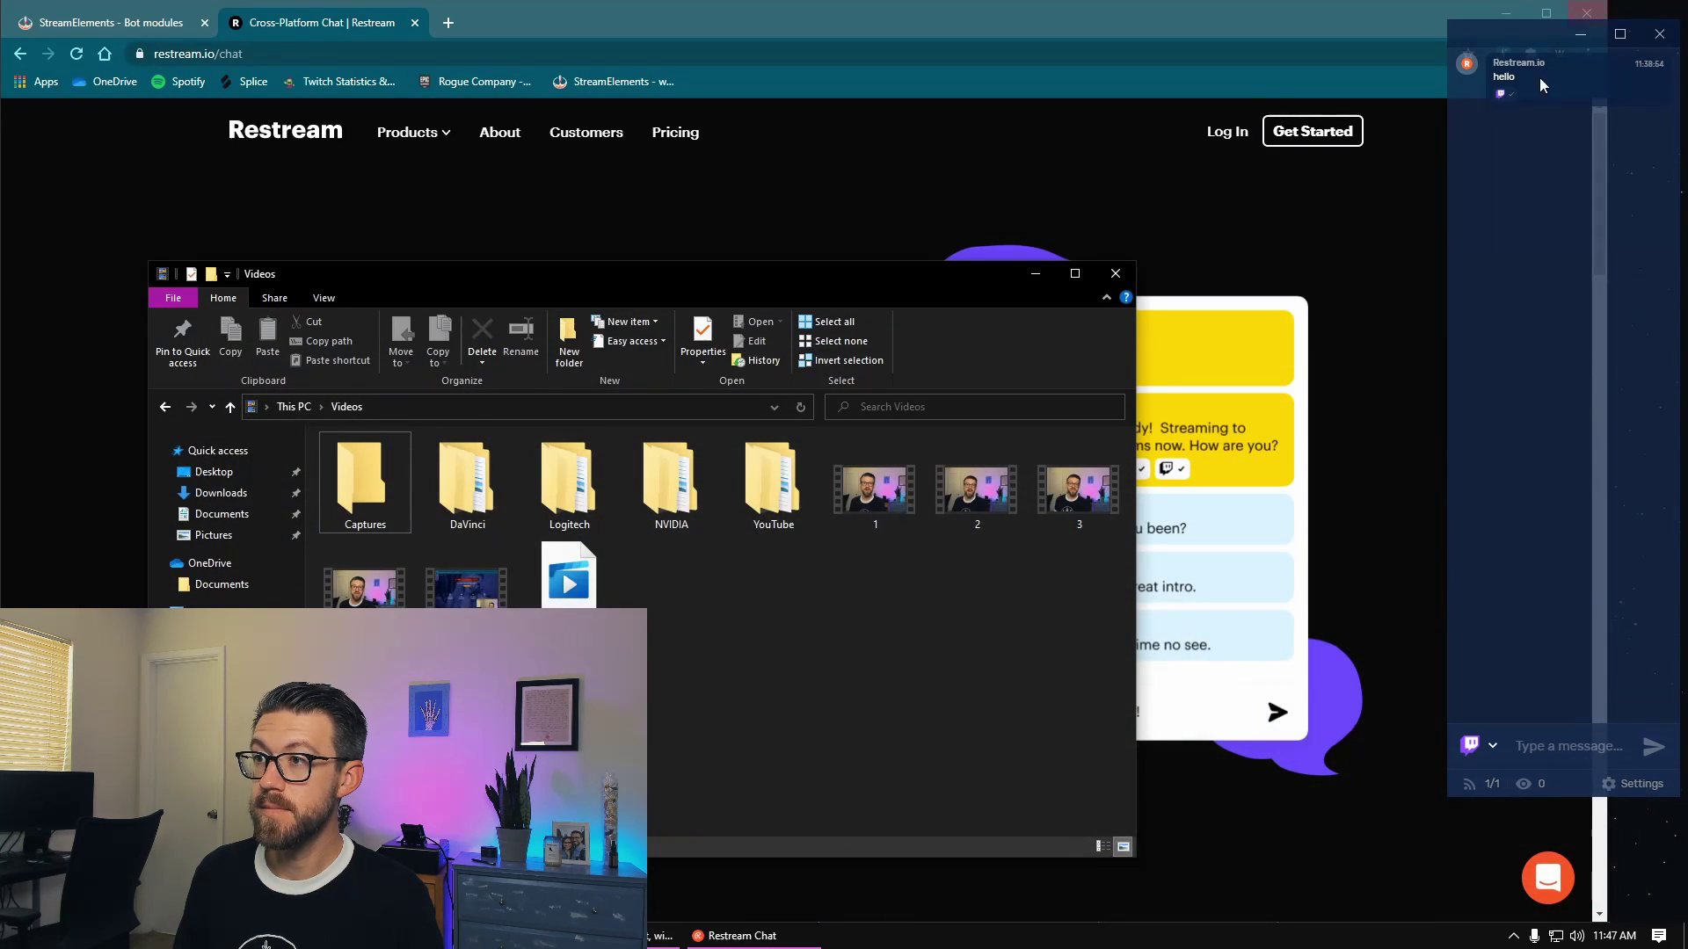
click(1037, 273)
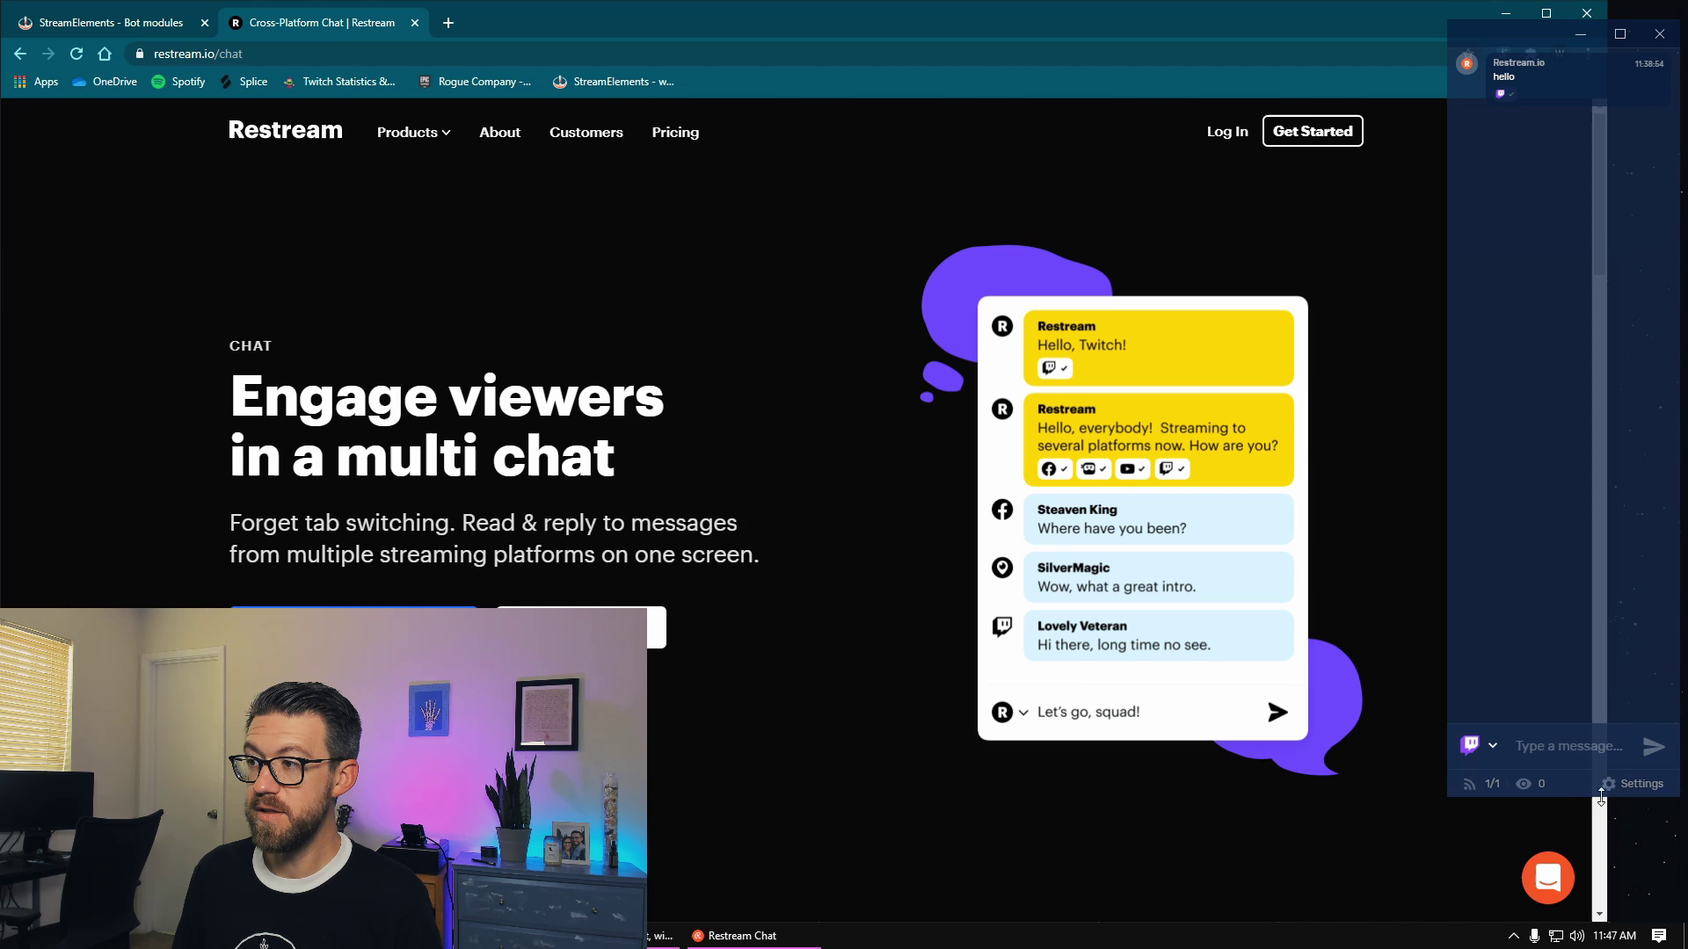
- Raise the chat scale from 70% to 90% in Appearance settings, then test click-through on the page behind
click(1606, 784)
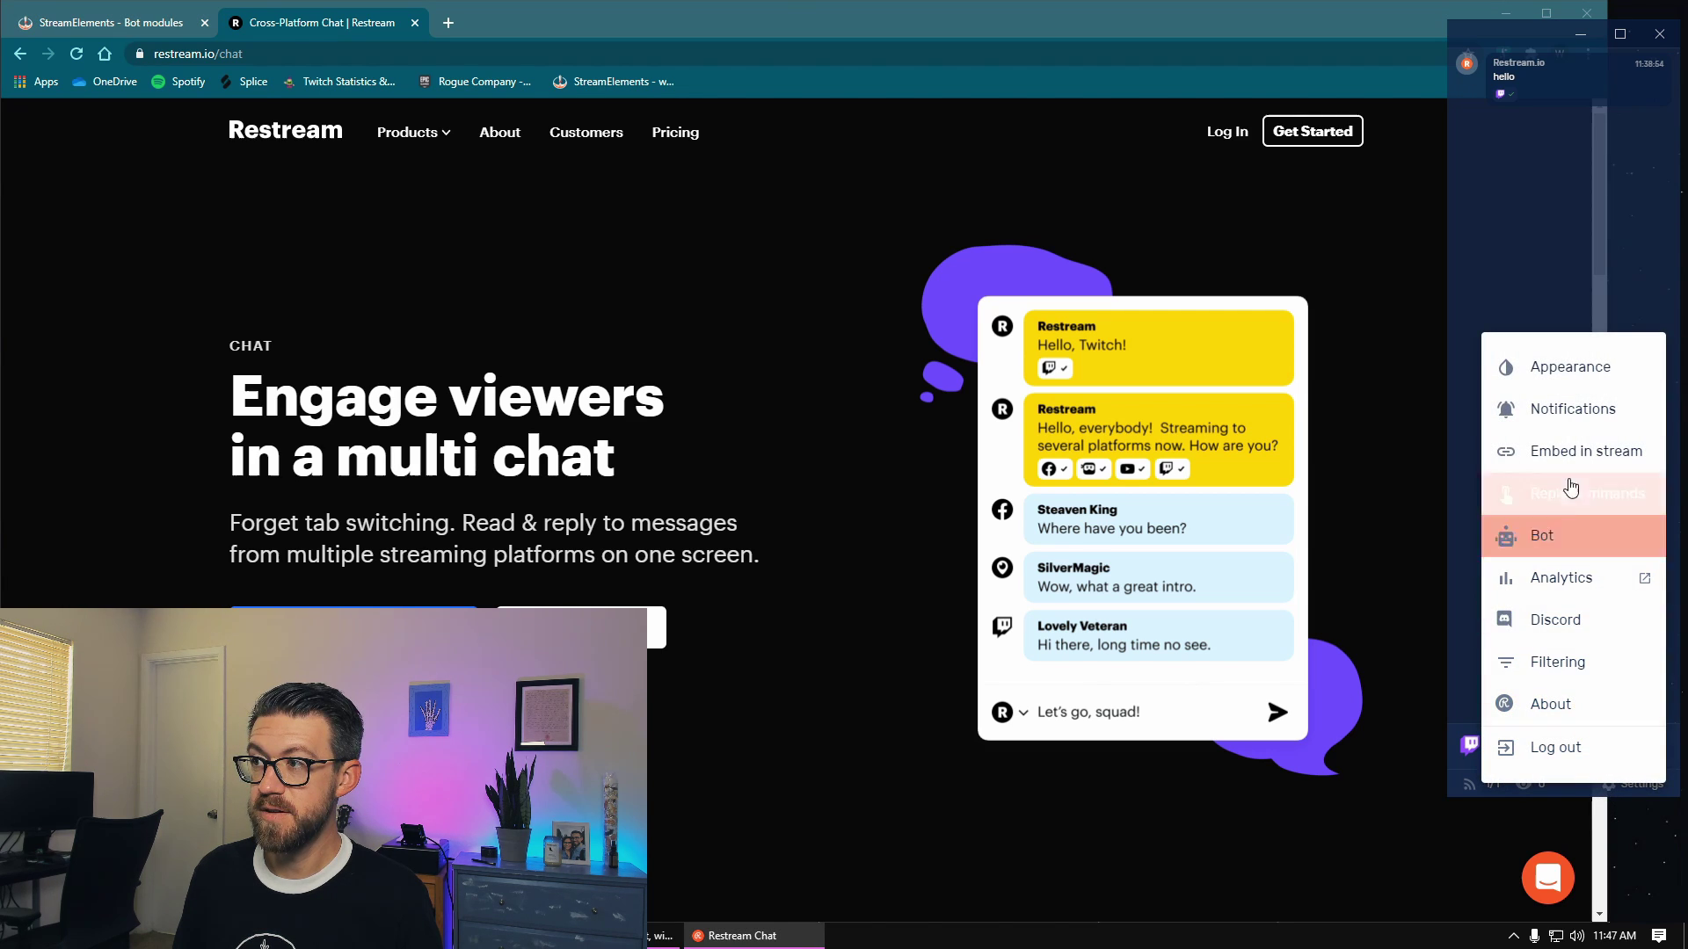
click(1562, 372)
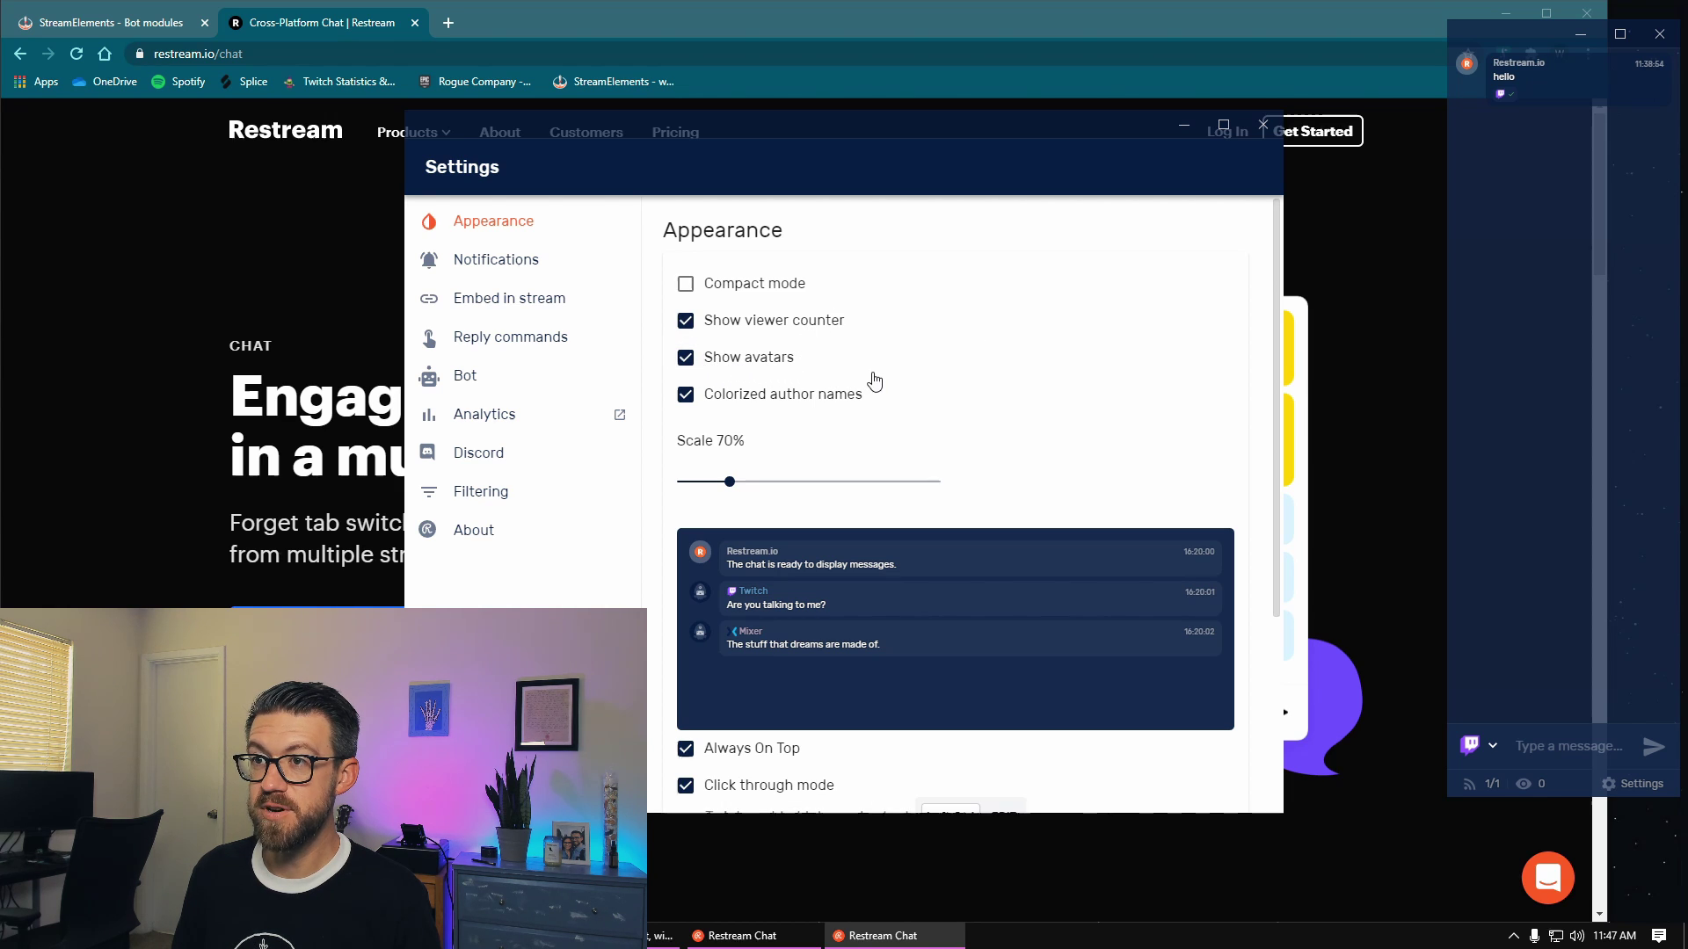
drag(729, 481, 792, 490)
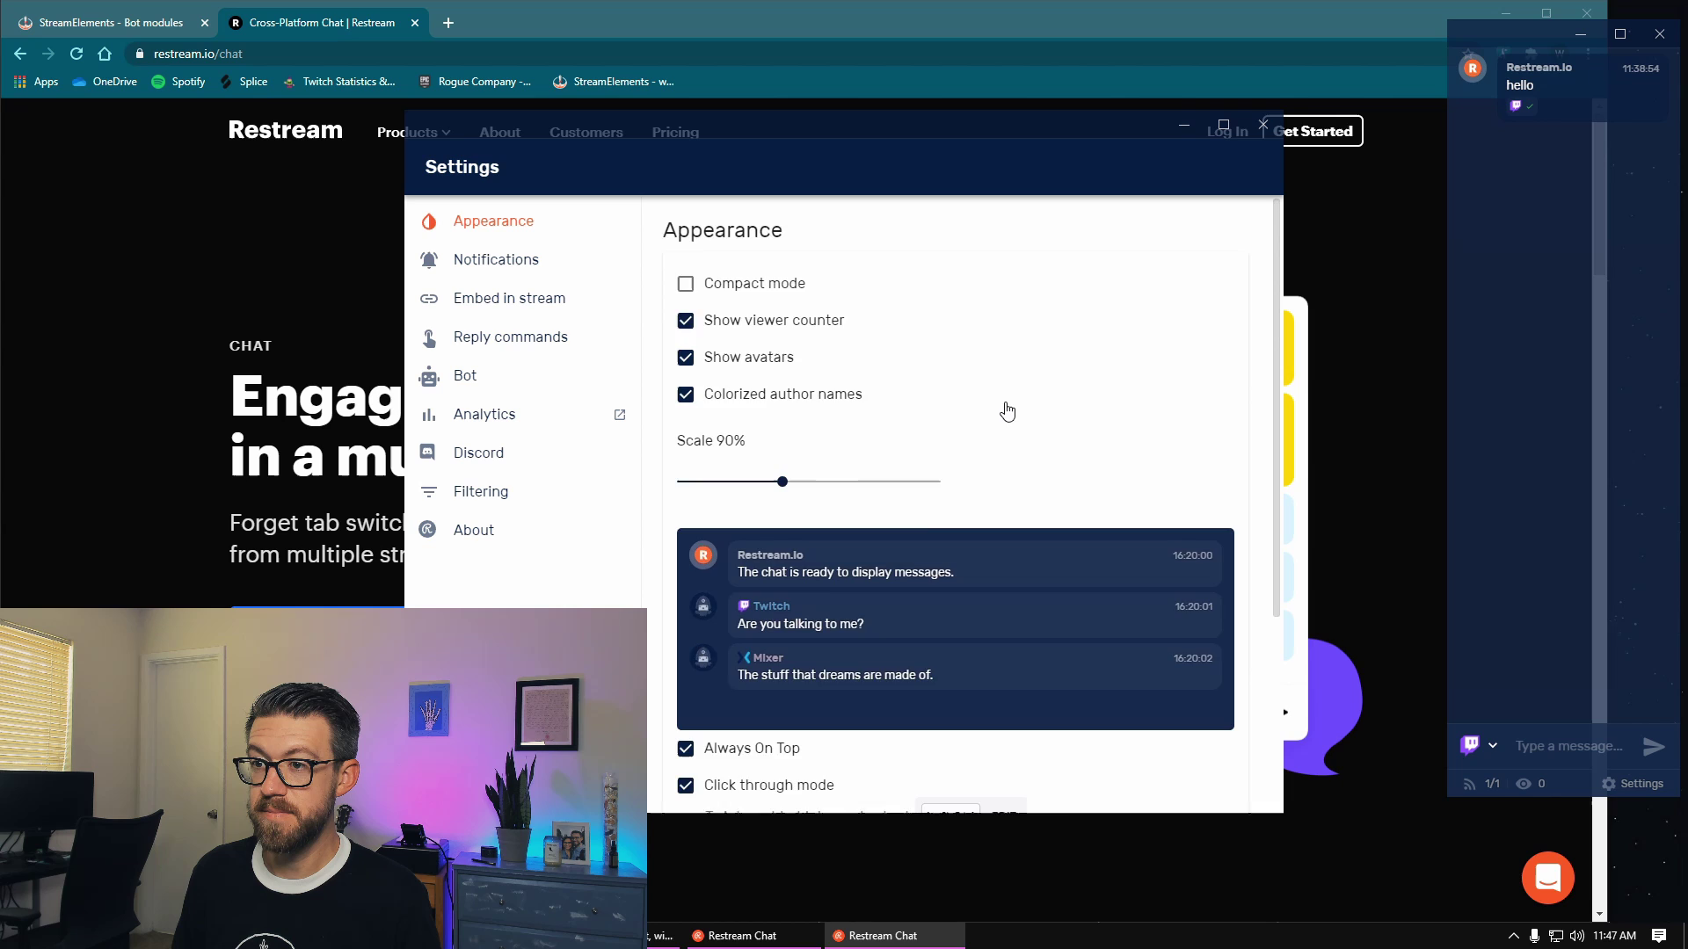
scroll(1002, 413, down, 3)
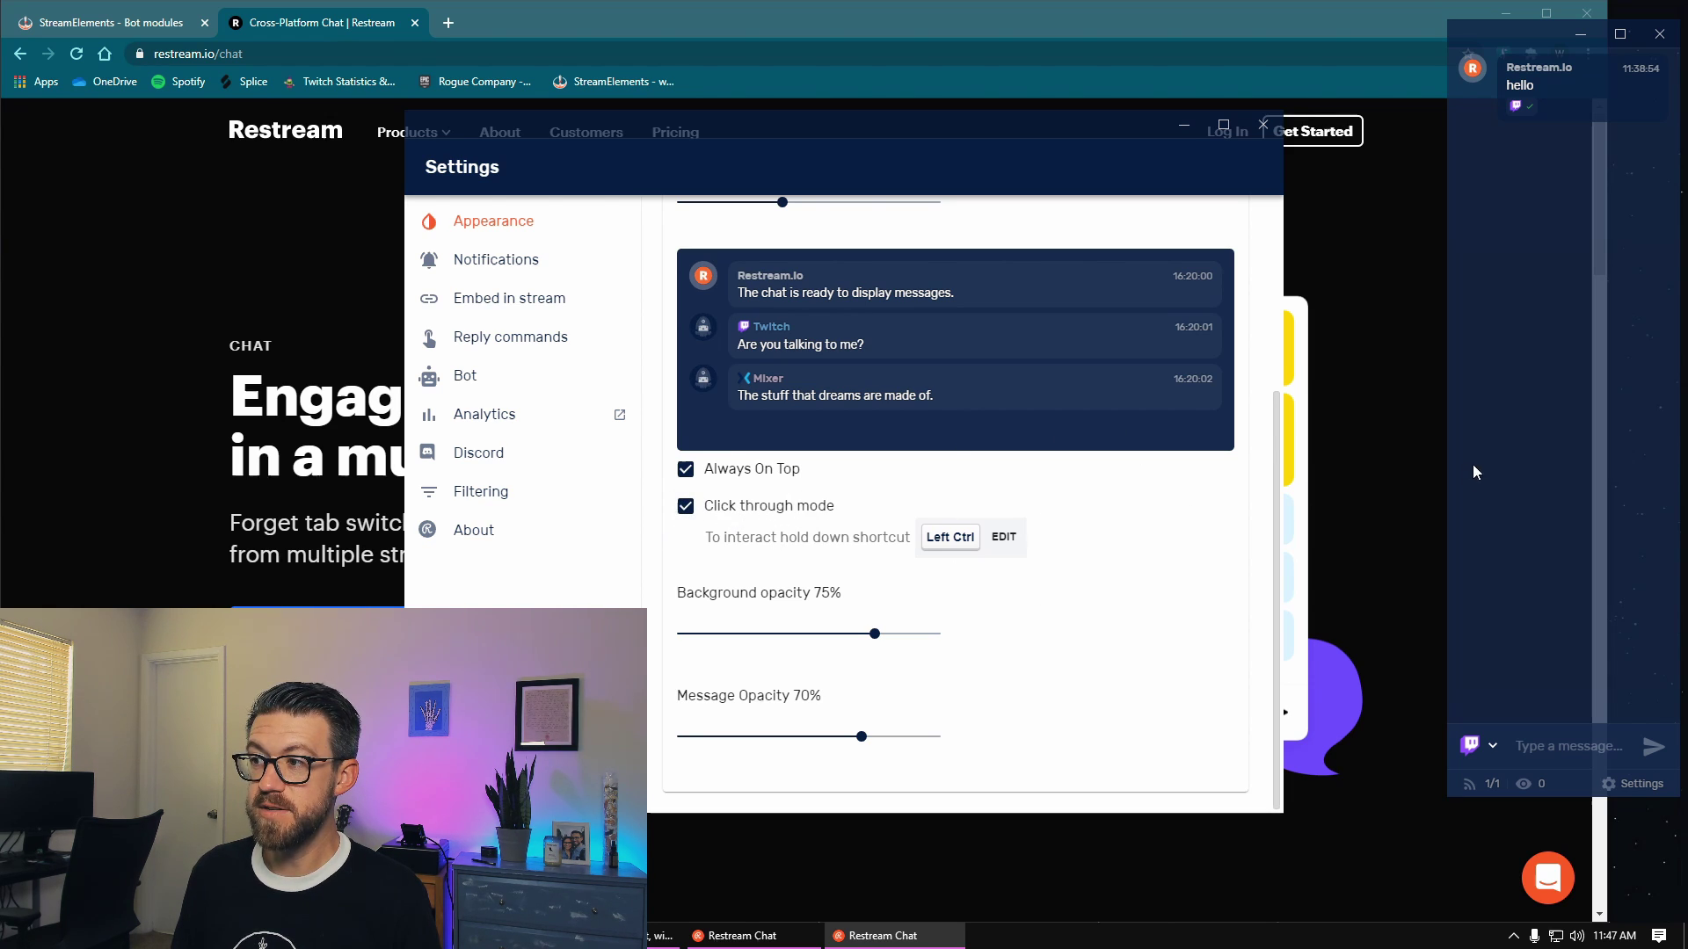
click(1540, 745)
double_click(1526, 745)
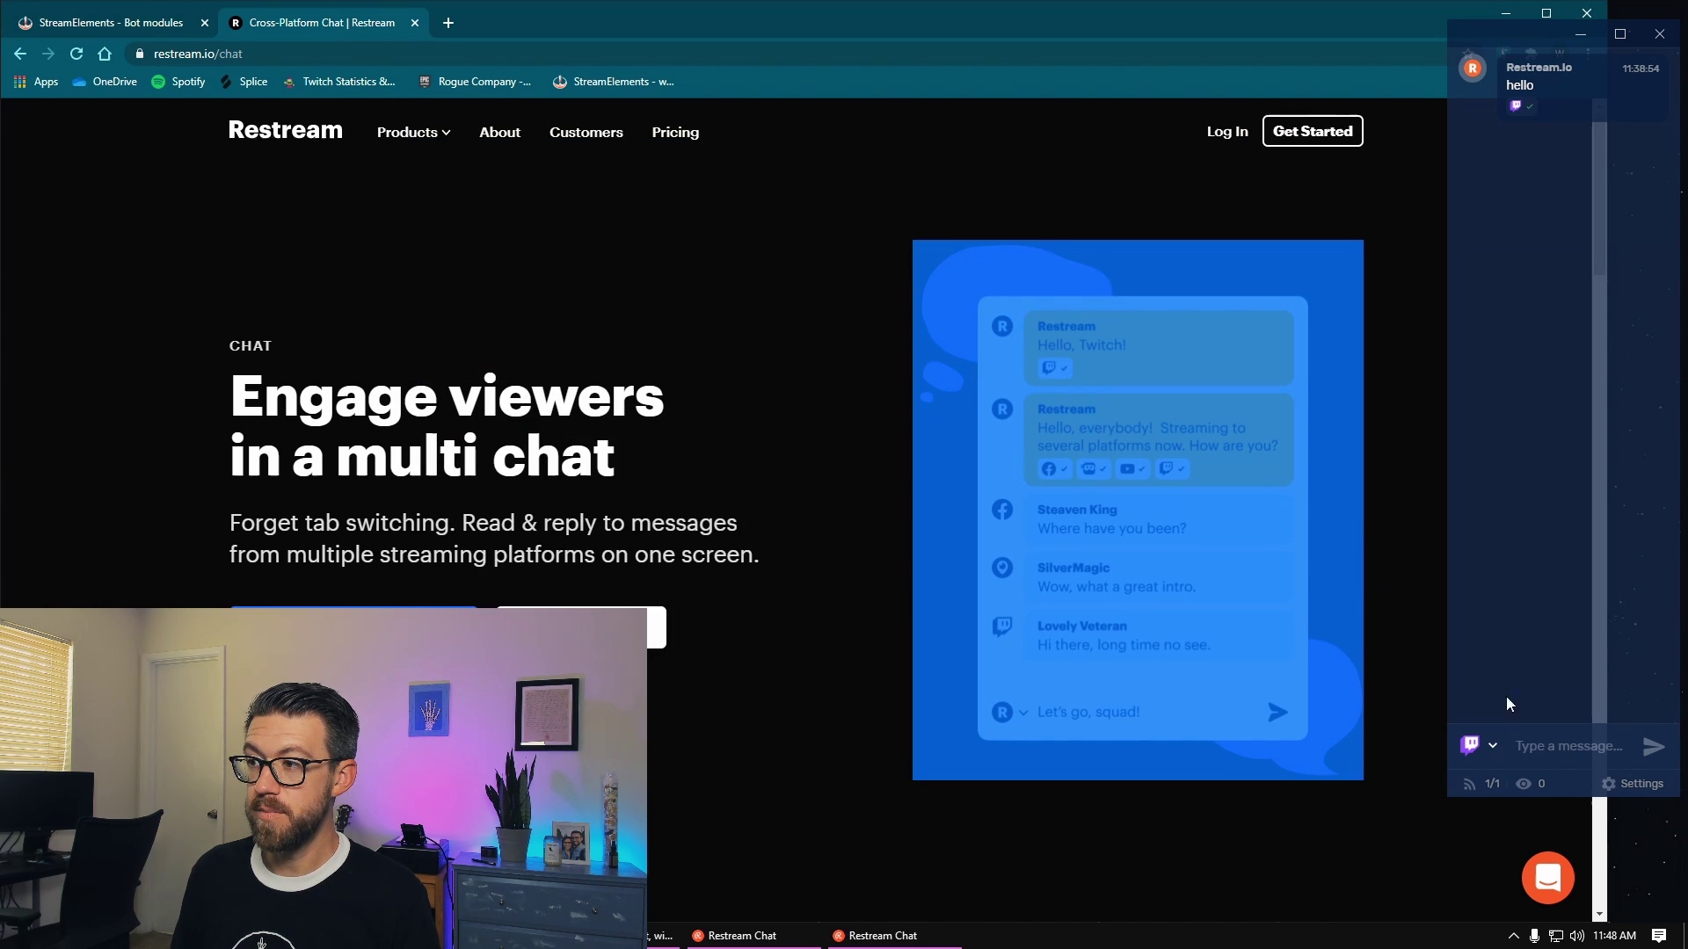
- Bring the chat settings back and send the test message 'ASDKJH' from the overlay
click(1543, 746)
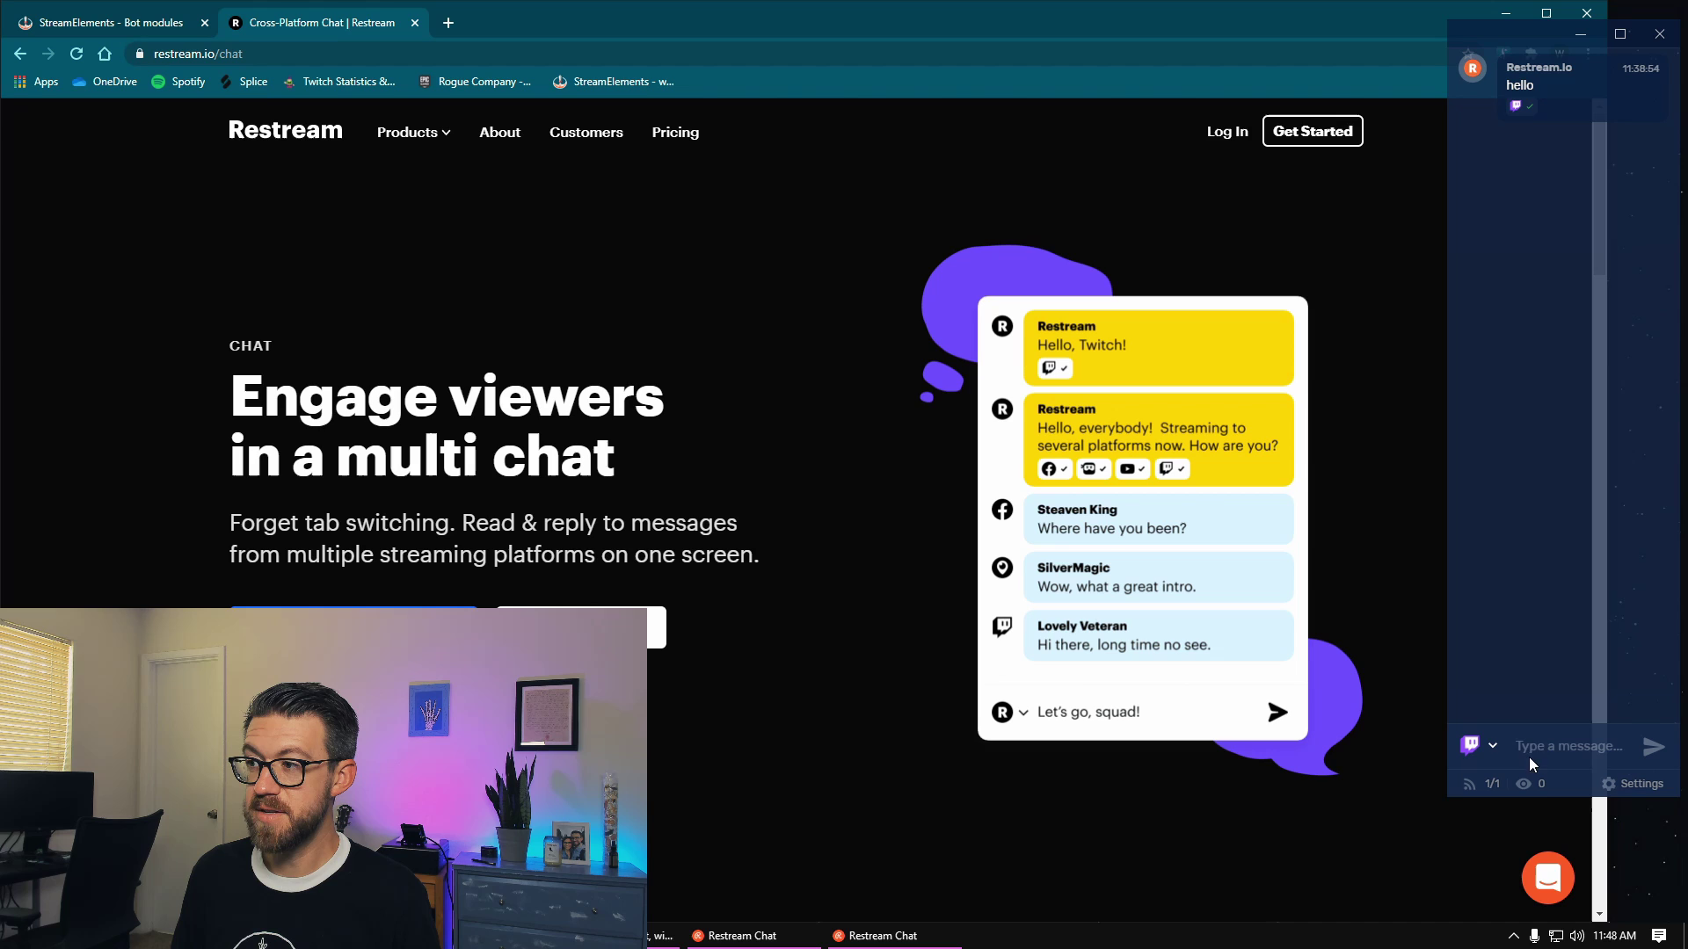
click(882, 935)
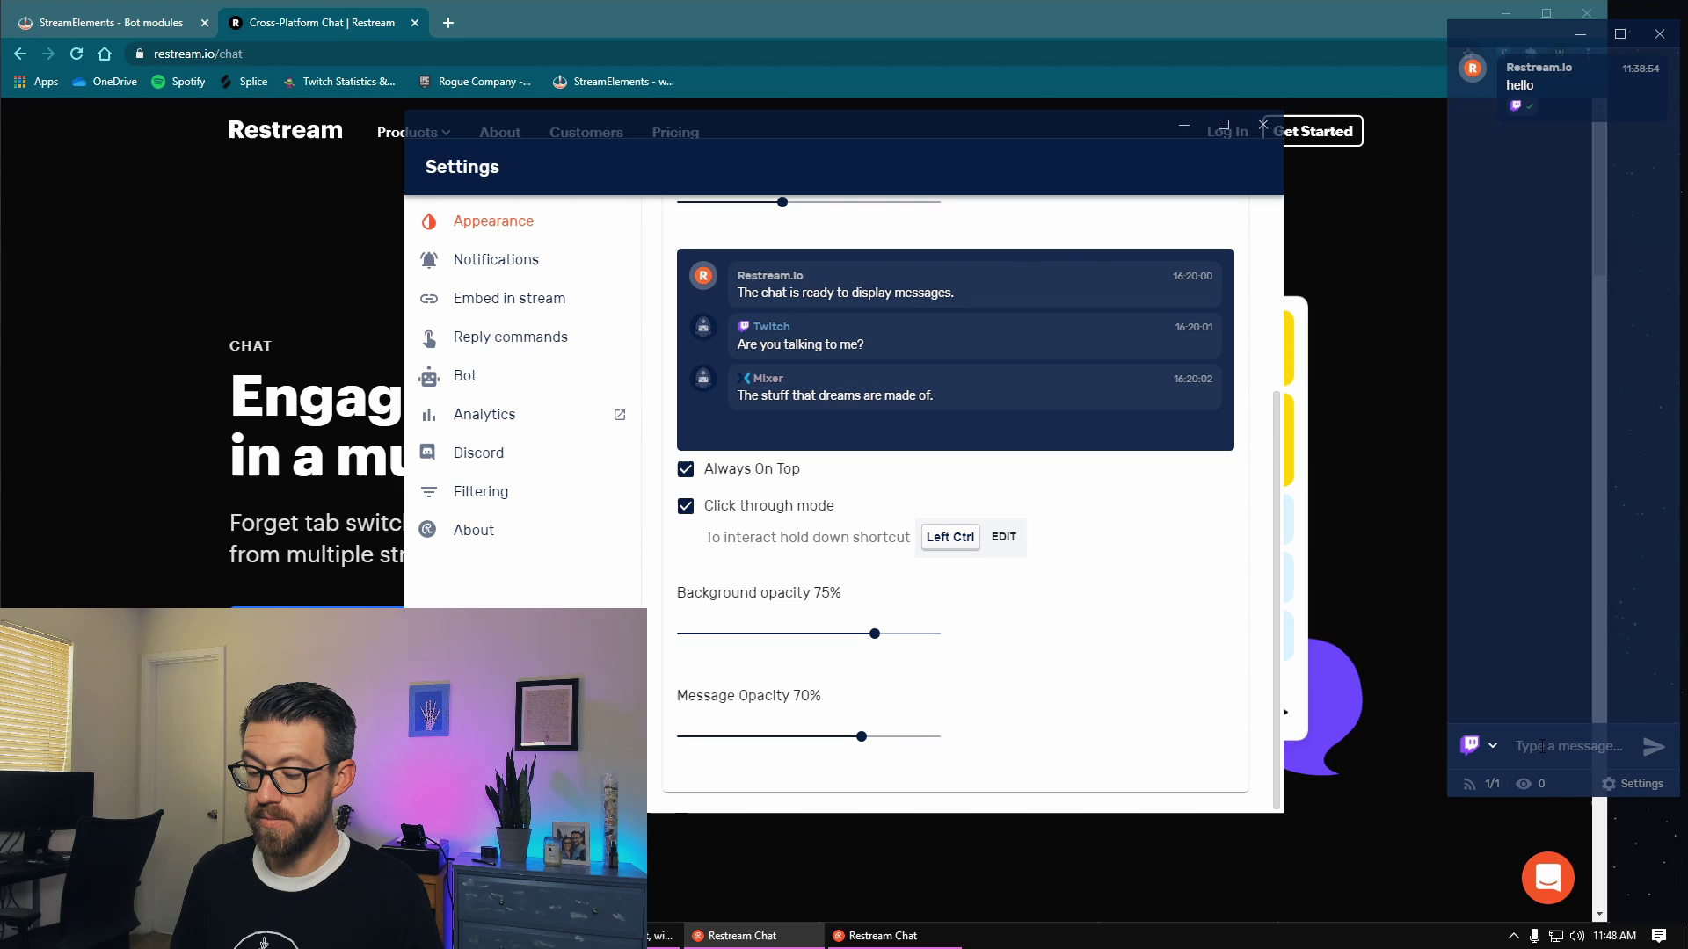
text(ASDKJH)
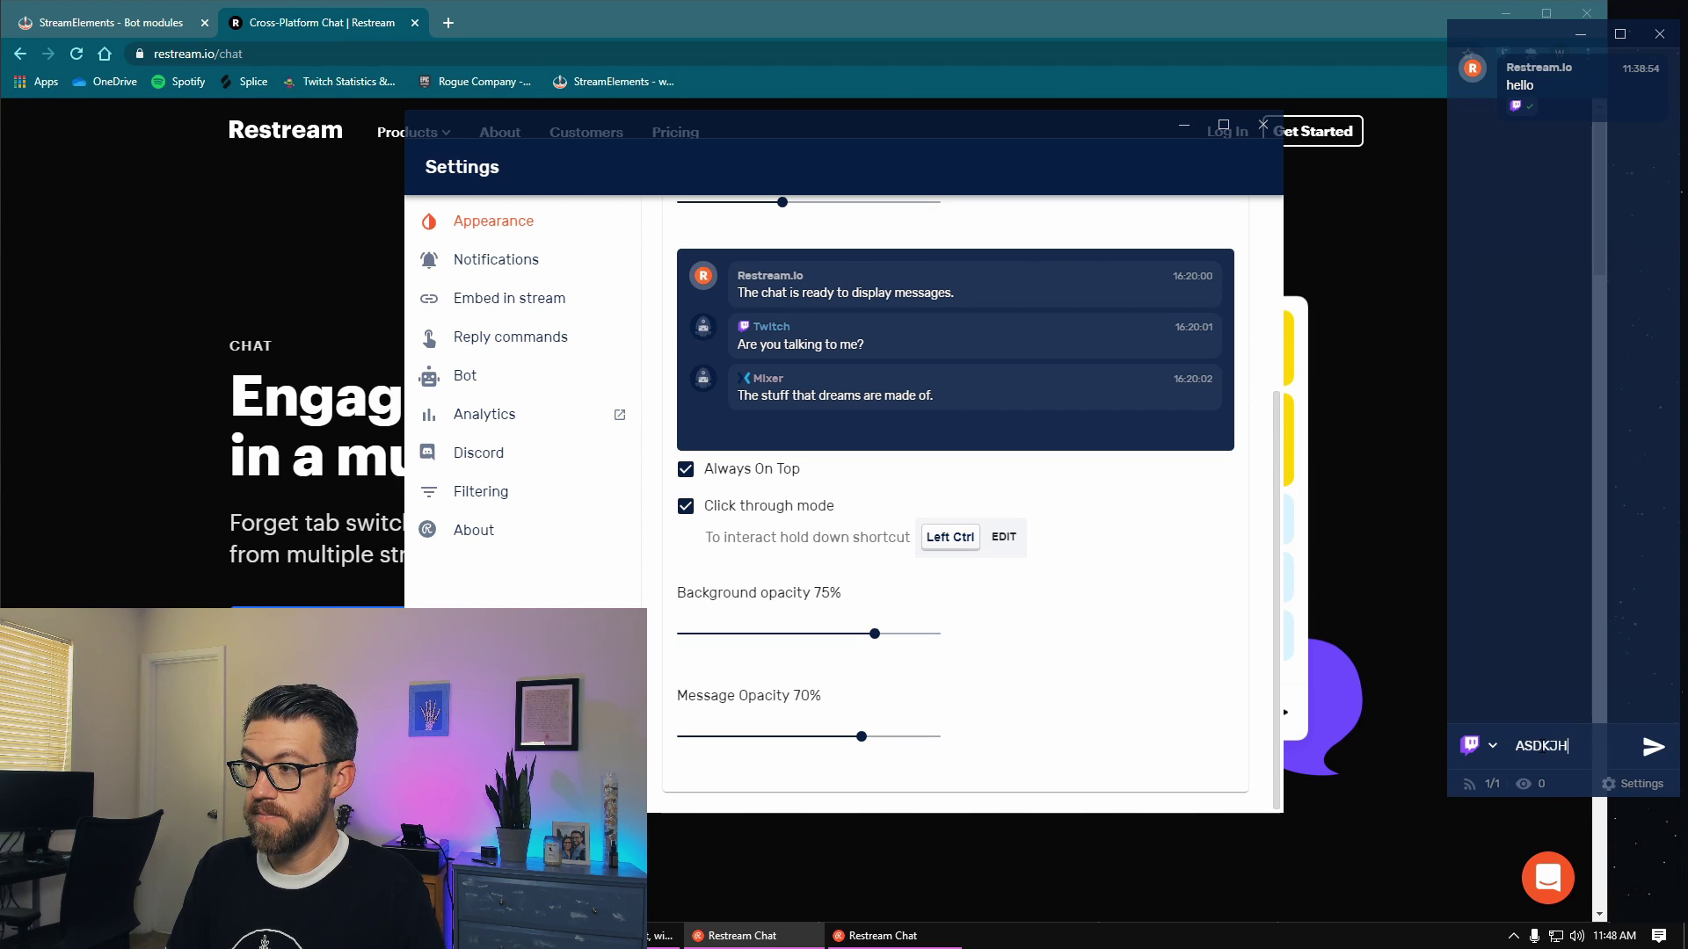
key(Return)
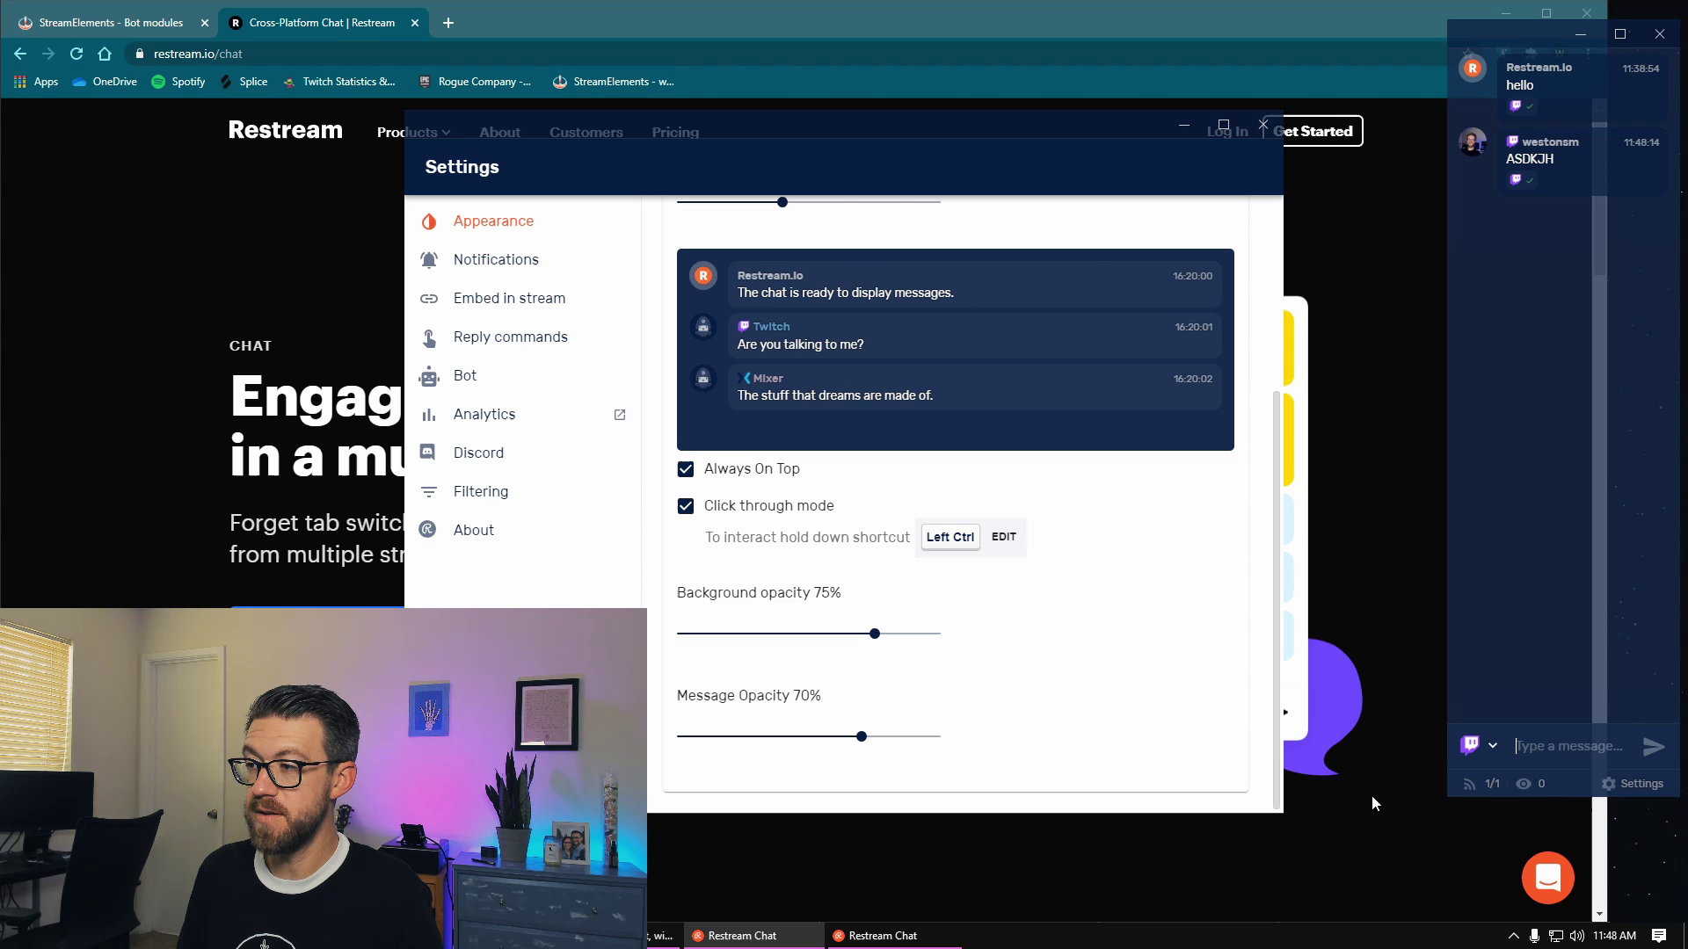
scroll(1051, 734, up, 4)
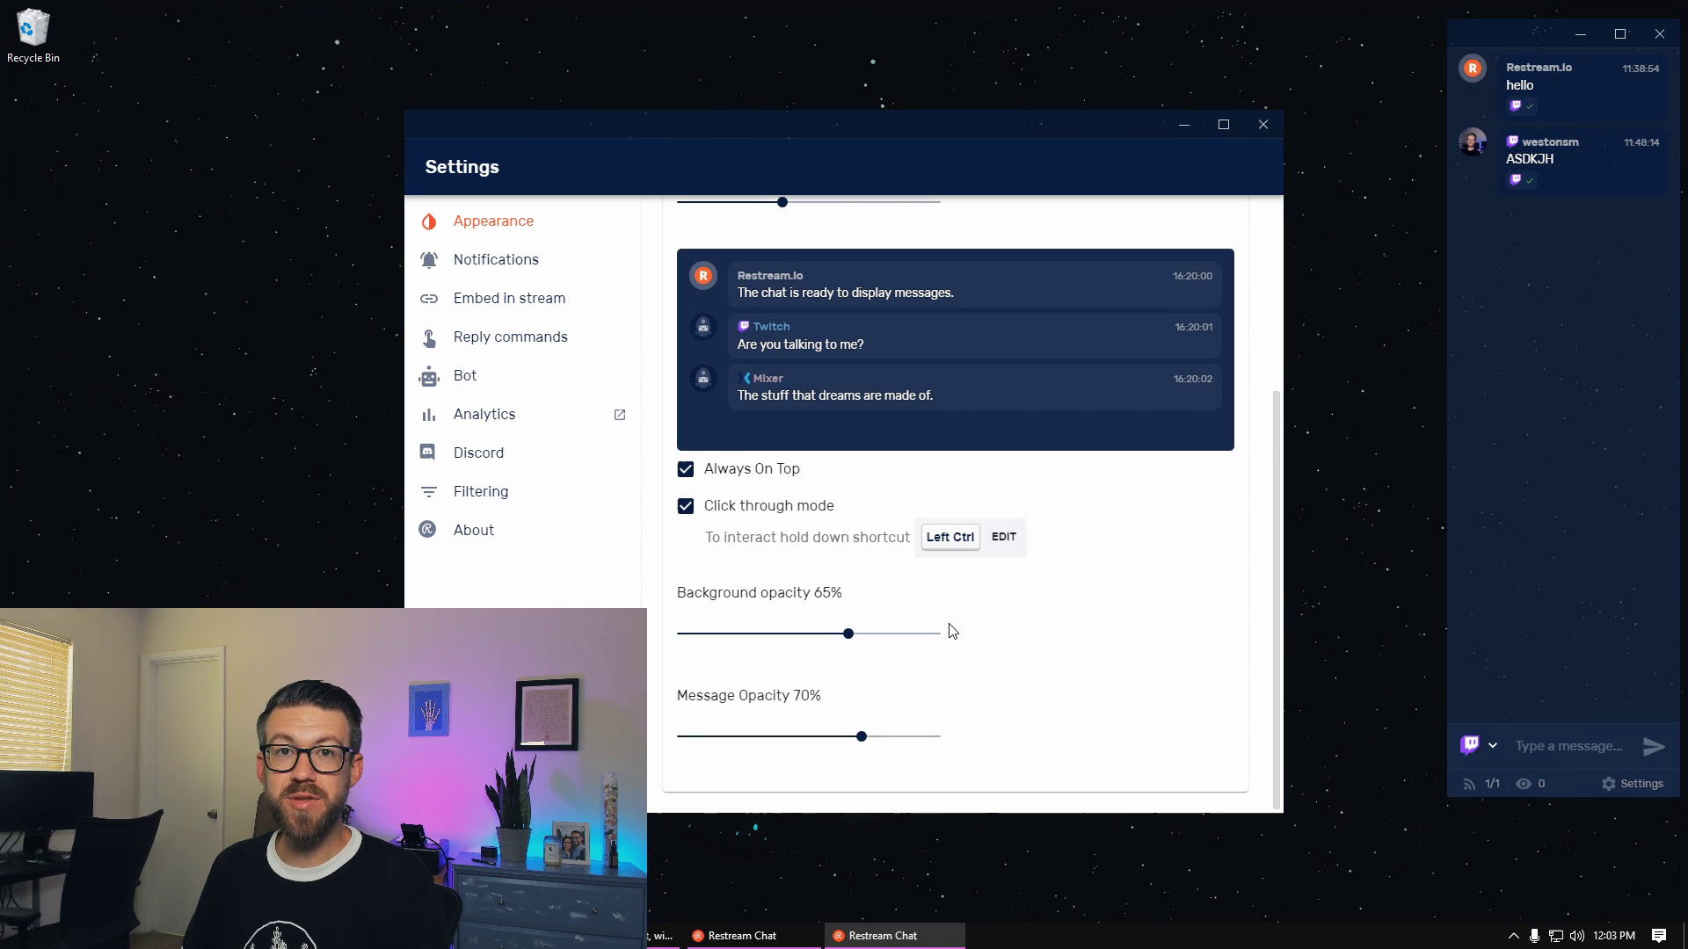
- Slide the background opacity up to 100%, then settle it at 60%
mouse_move(848, 641)
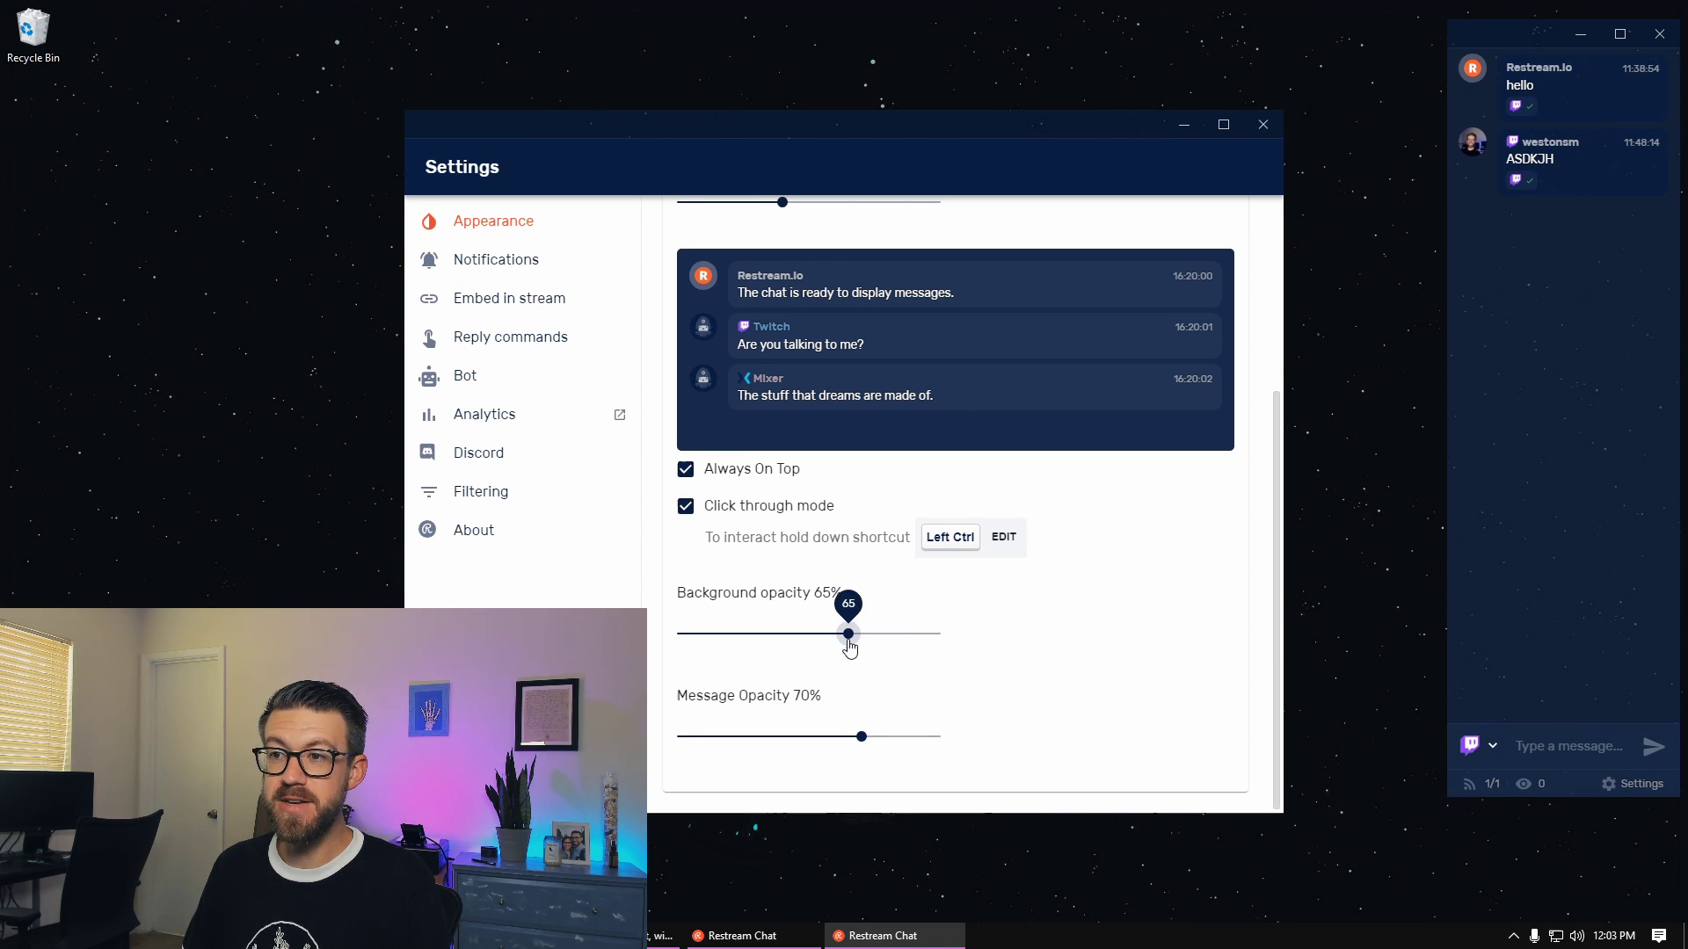
drag(848, 634, 945, 635)
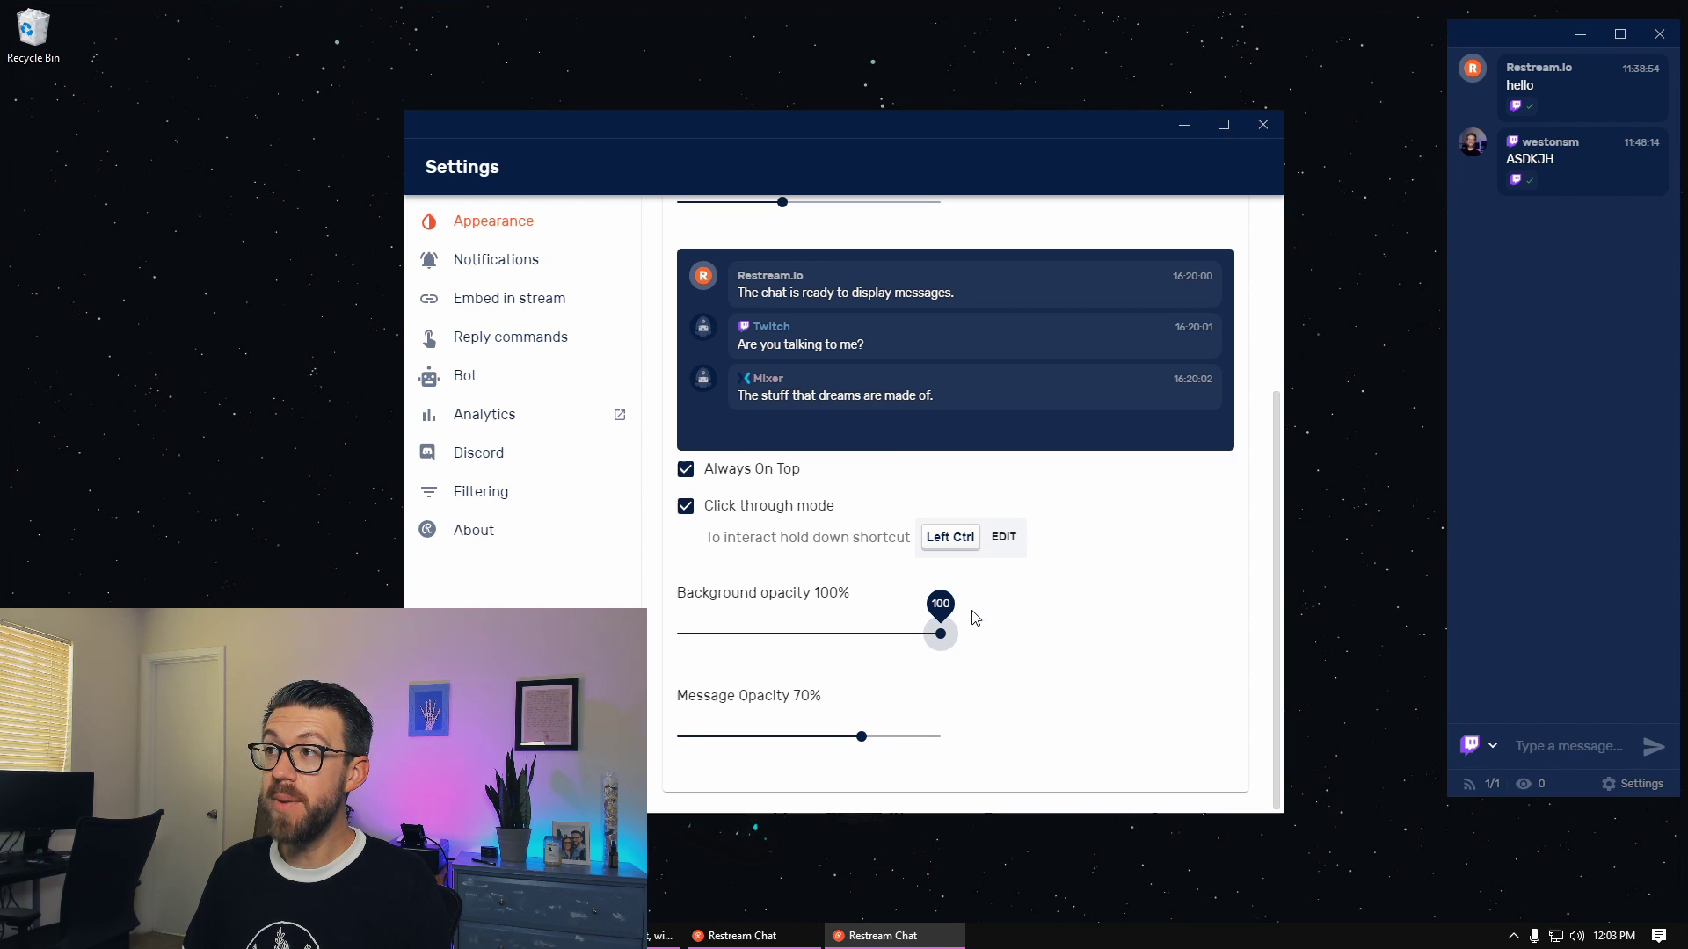
drag(941, 630, 840, 644)
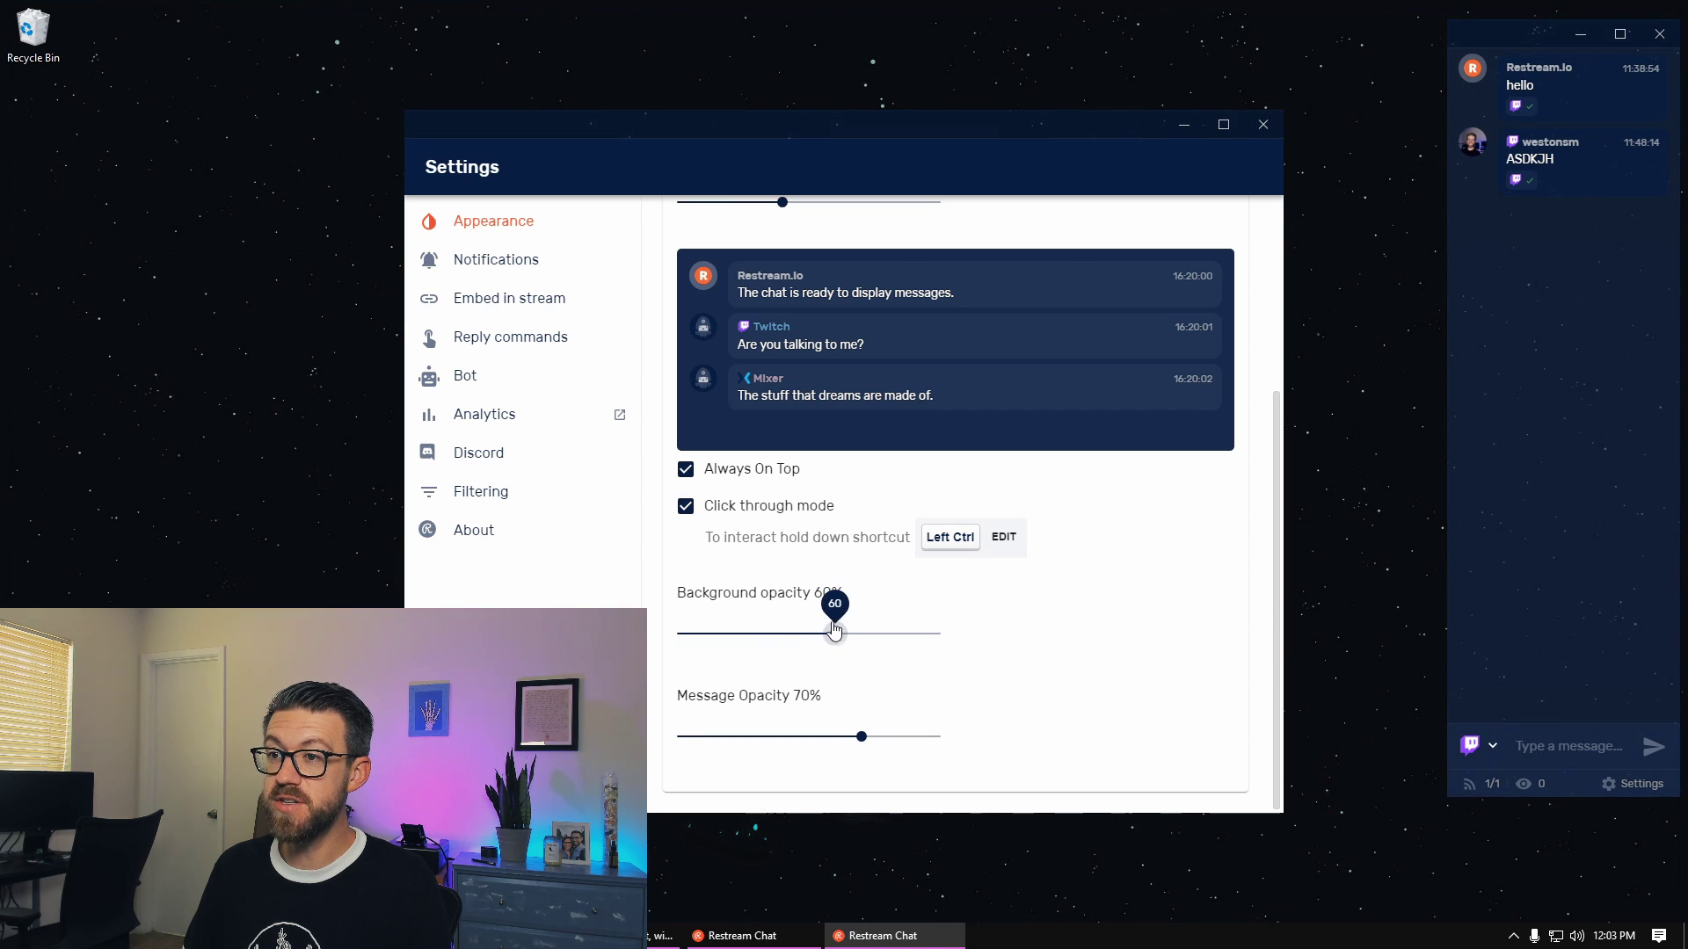
- Close the Restream chat settings window and go to My Dashboard on StreamElements
click(1264, 125)
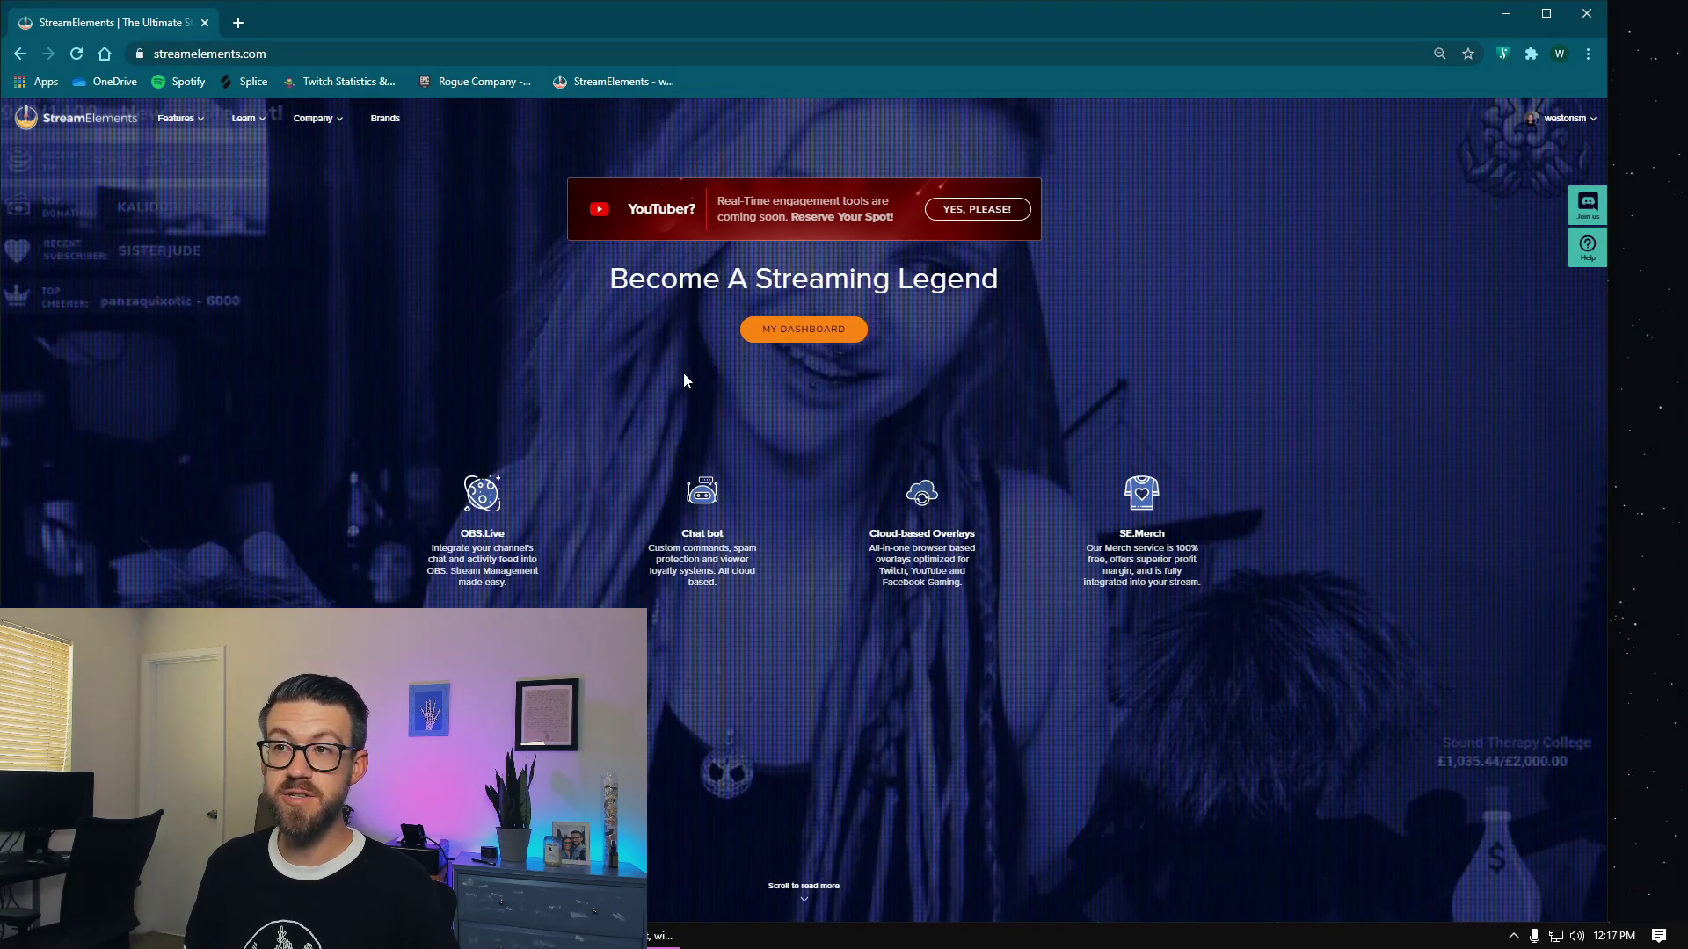
click(793, 337)
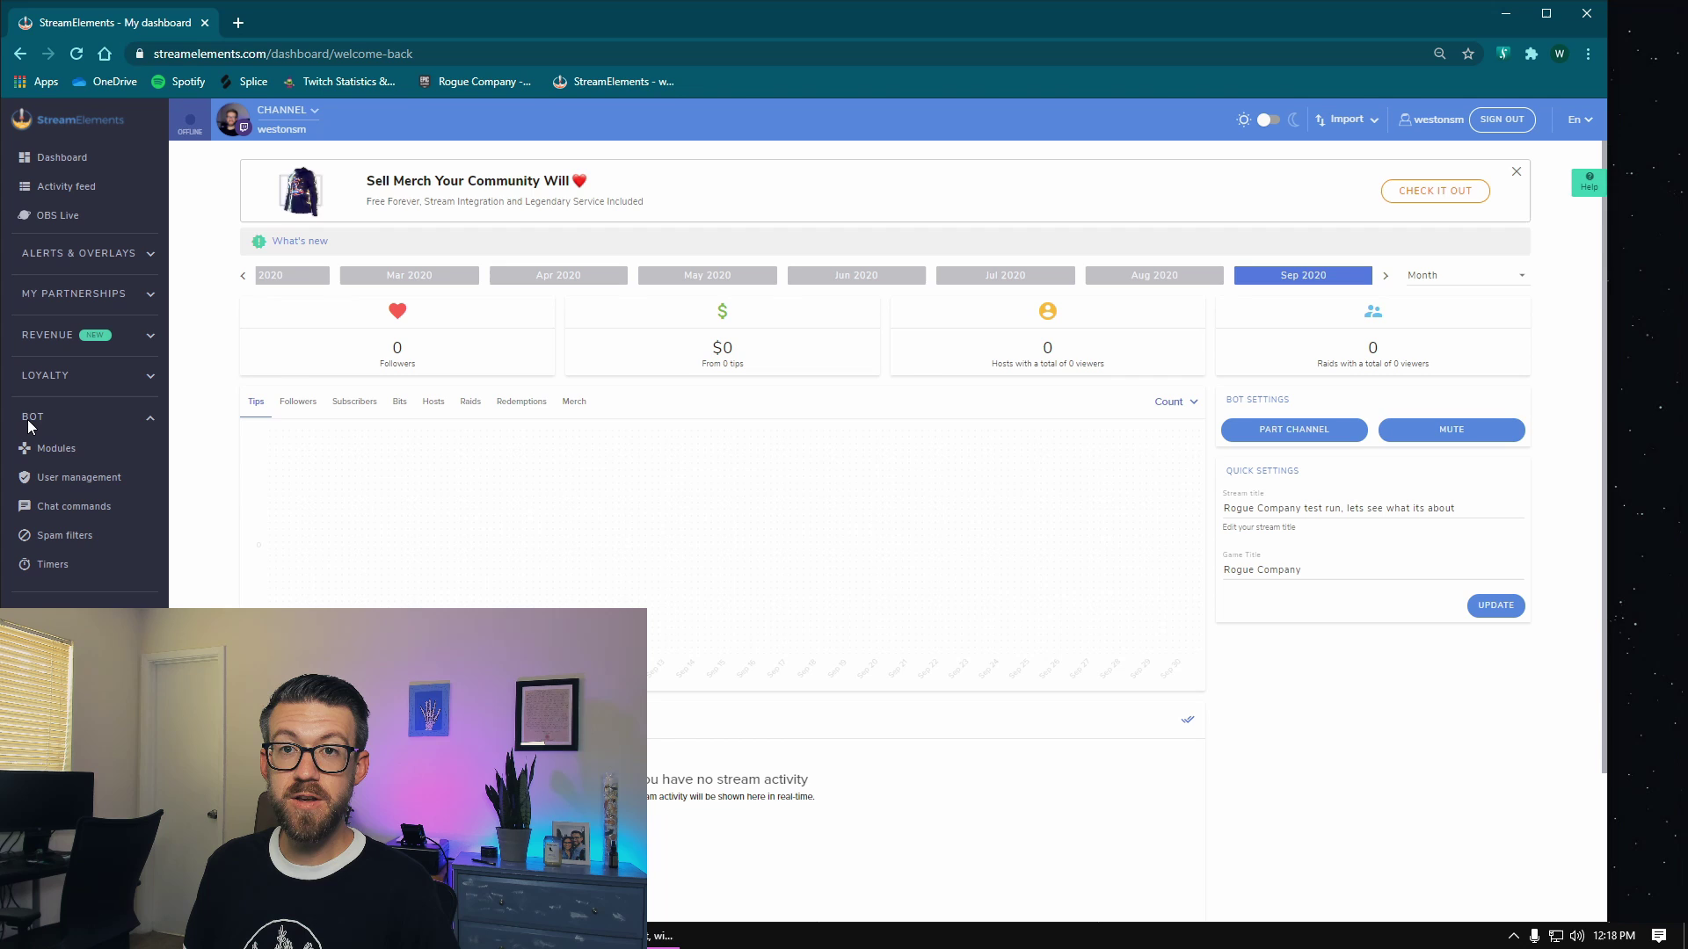
- Open Bot Modules, expand Chat alerts, and view its Subscribers alert messages
click(69, 450)
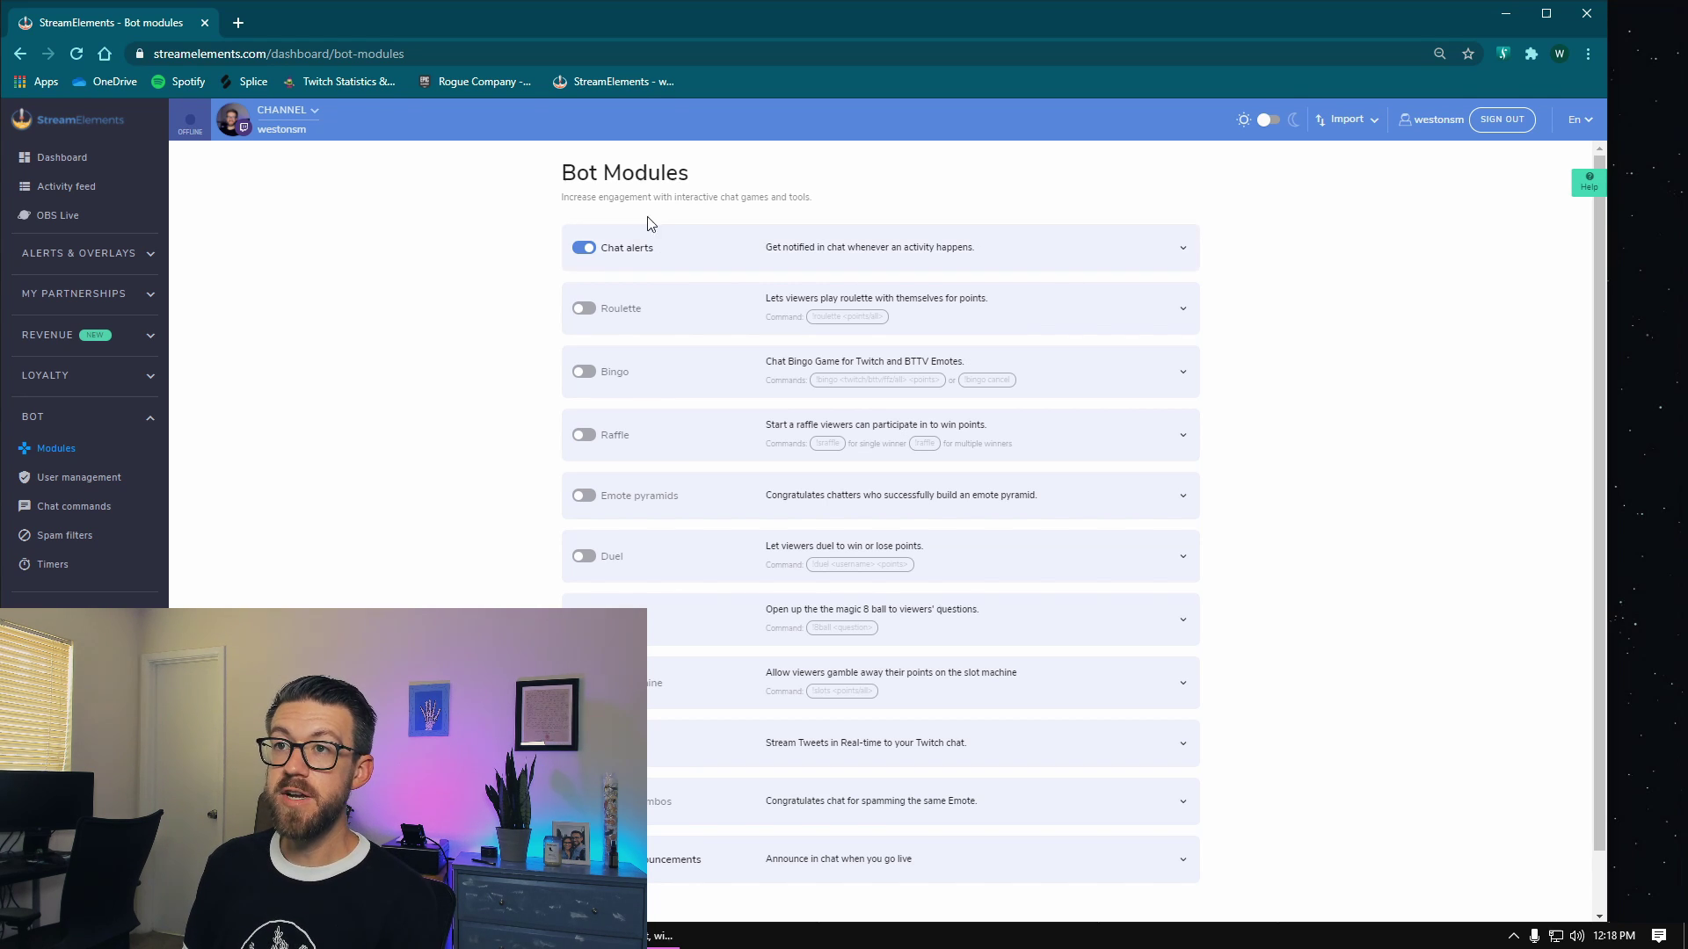
click(964, 266)
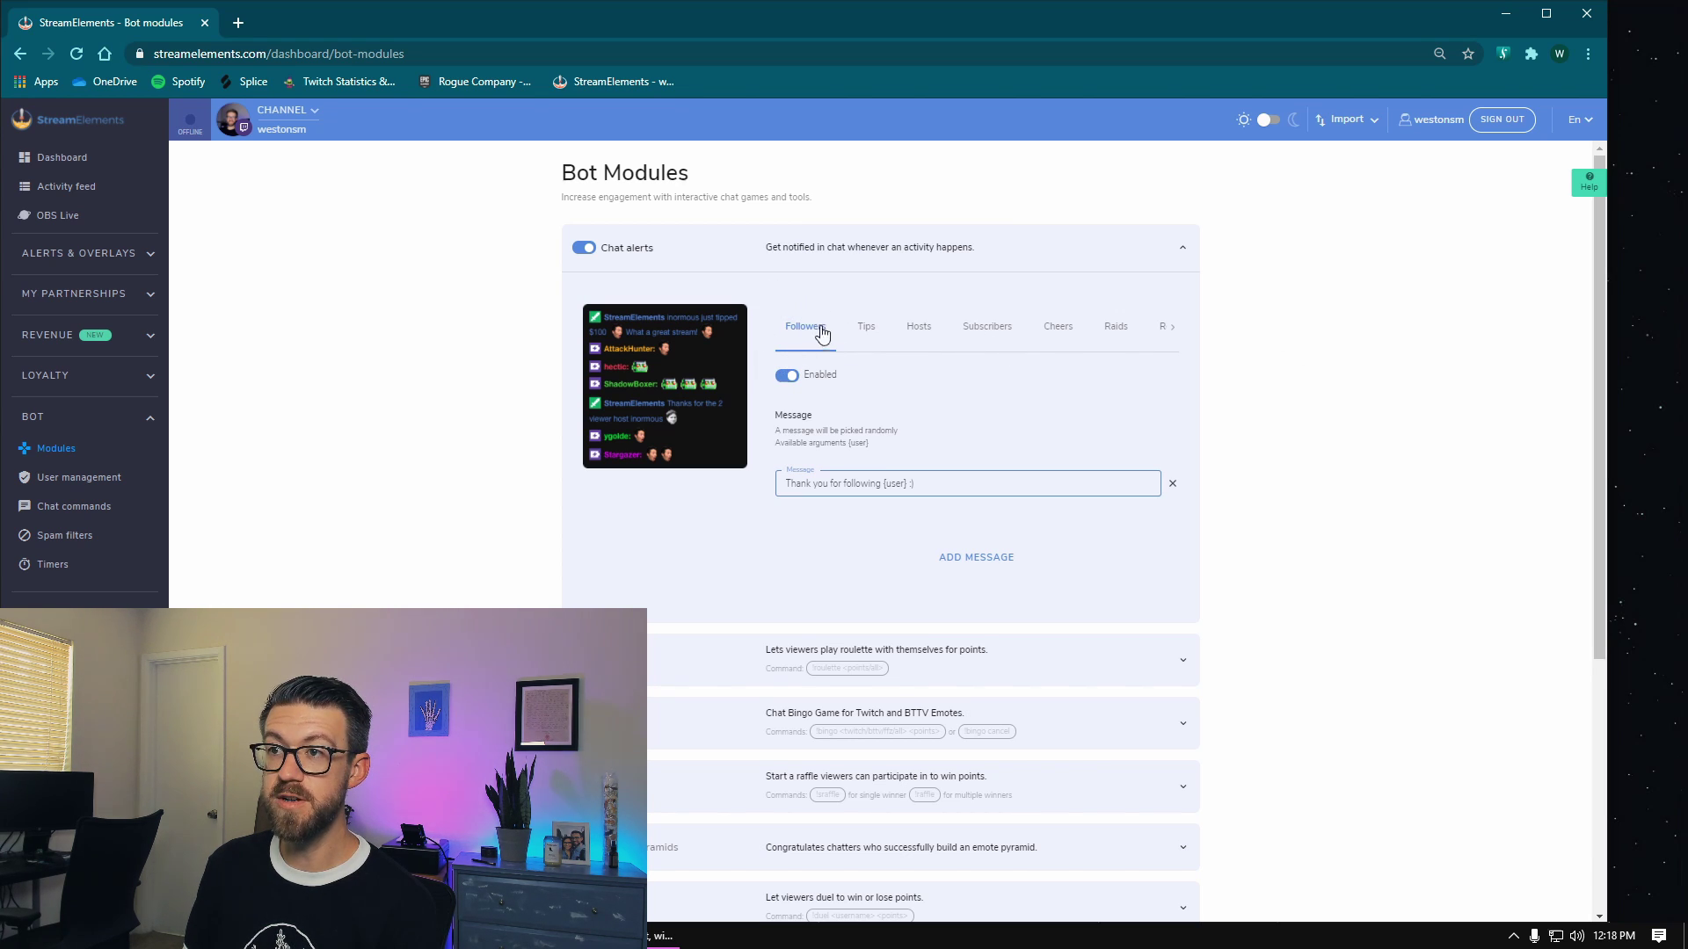
click(987, 329)
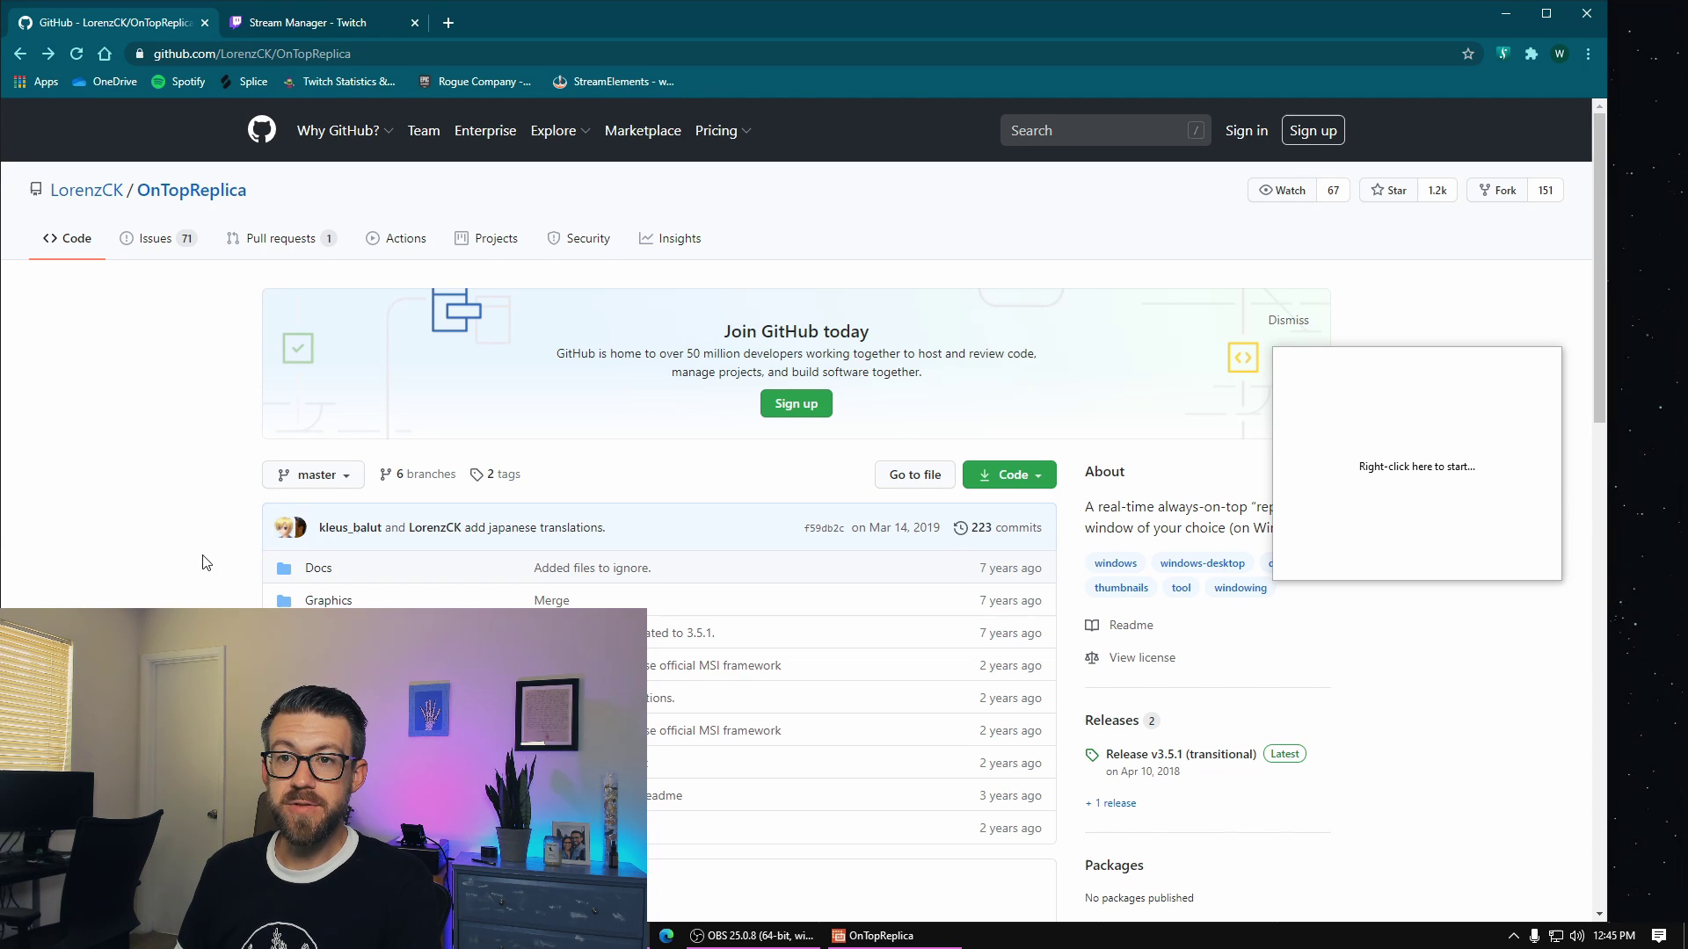
- Go to OnTopReplica's latest release page (v3.5.1) and shift the blank replica window left
scroll(211, 563, down, 2)
scroll(96, 506, down, 10)
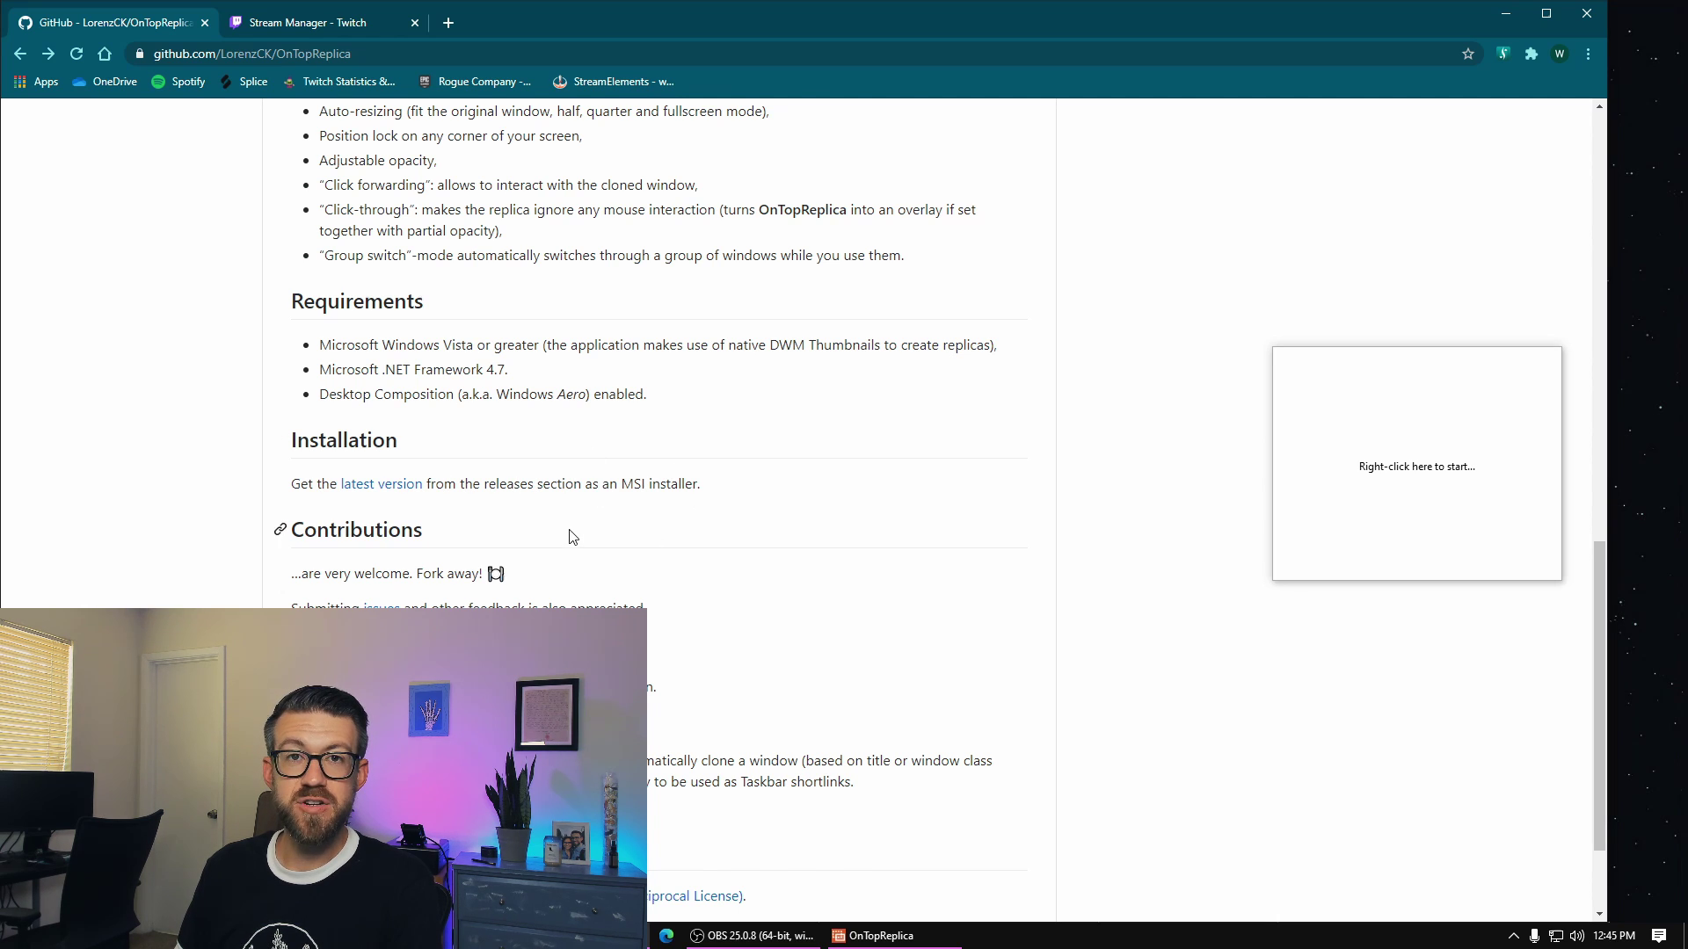
click(376, 485)
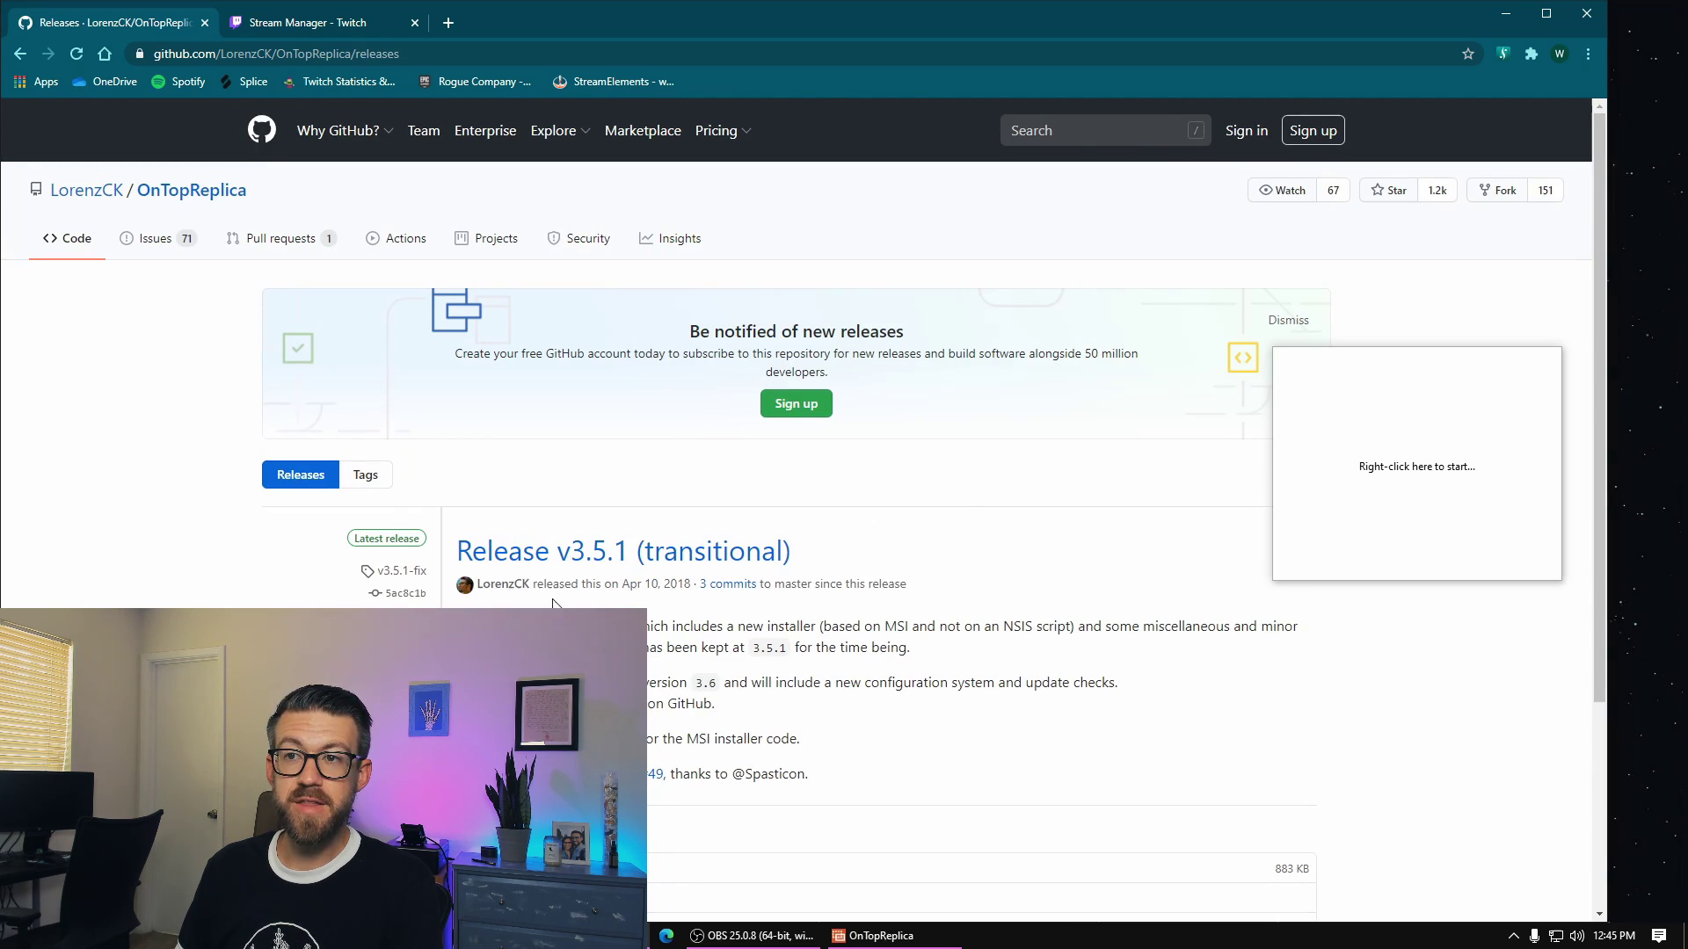
scroll(703, 682, down, 2)
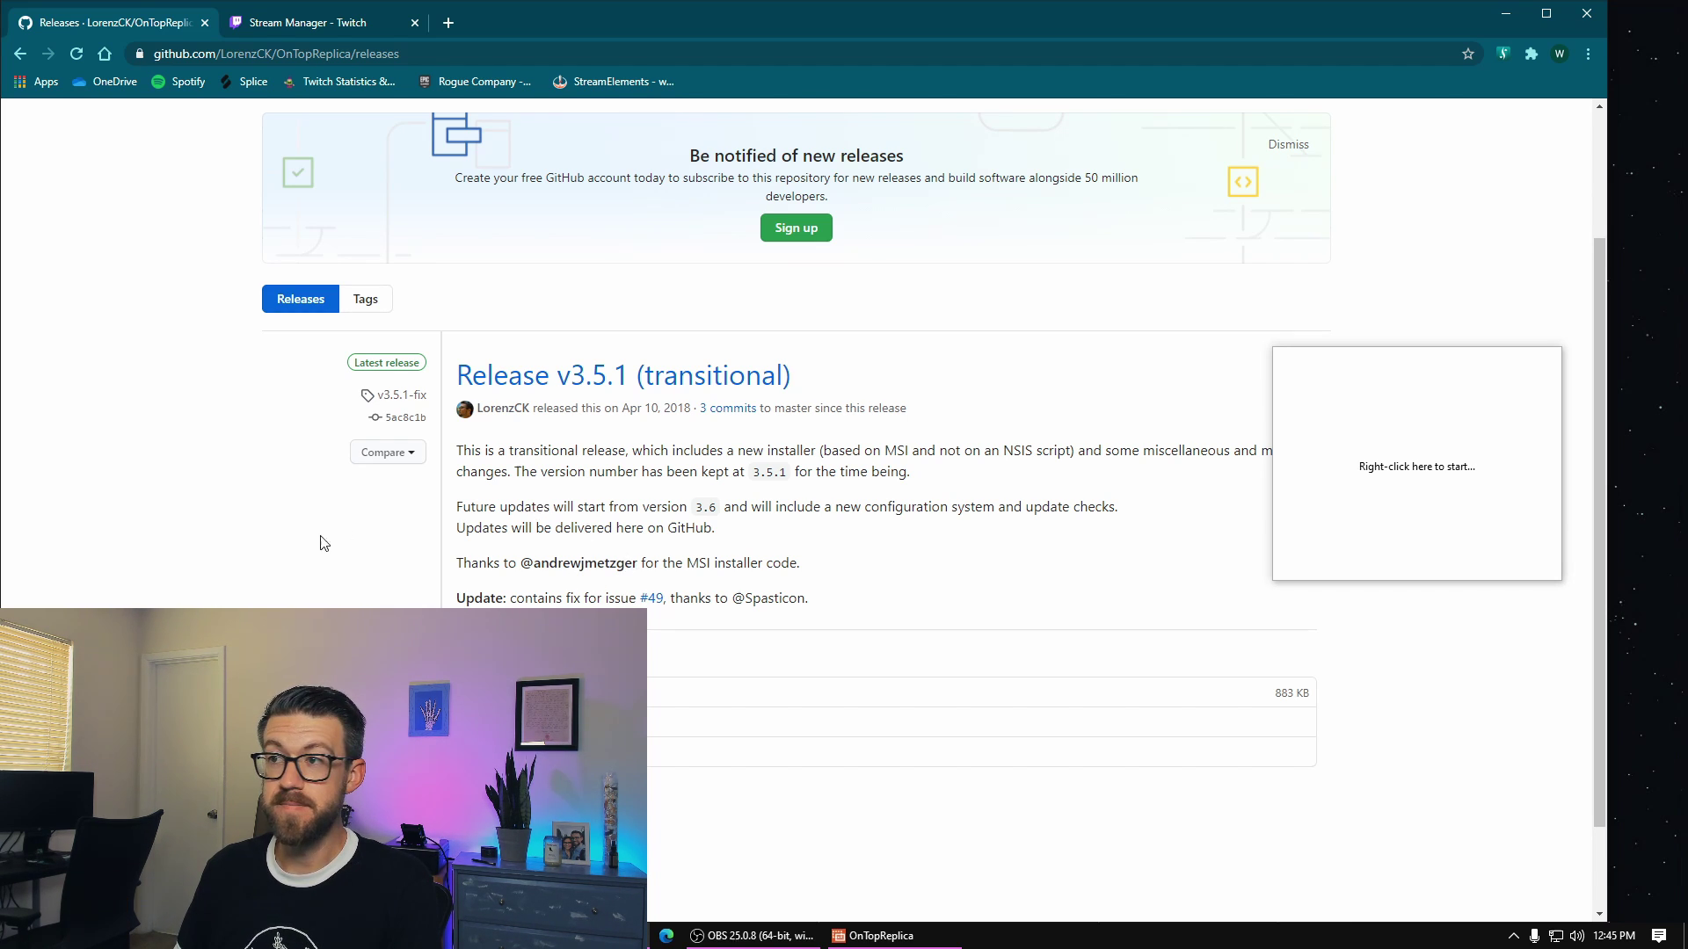
drag(1372, 465, 1164, 468)
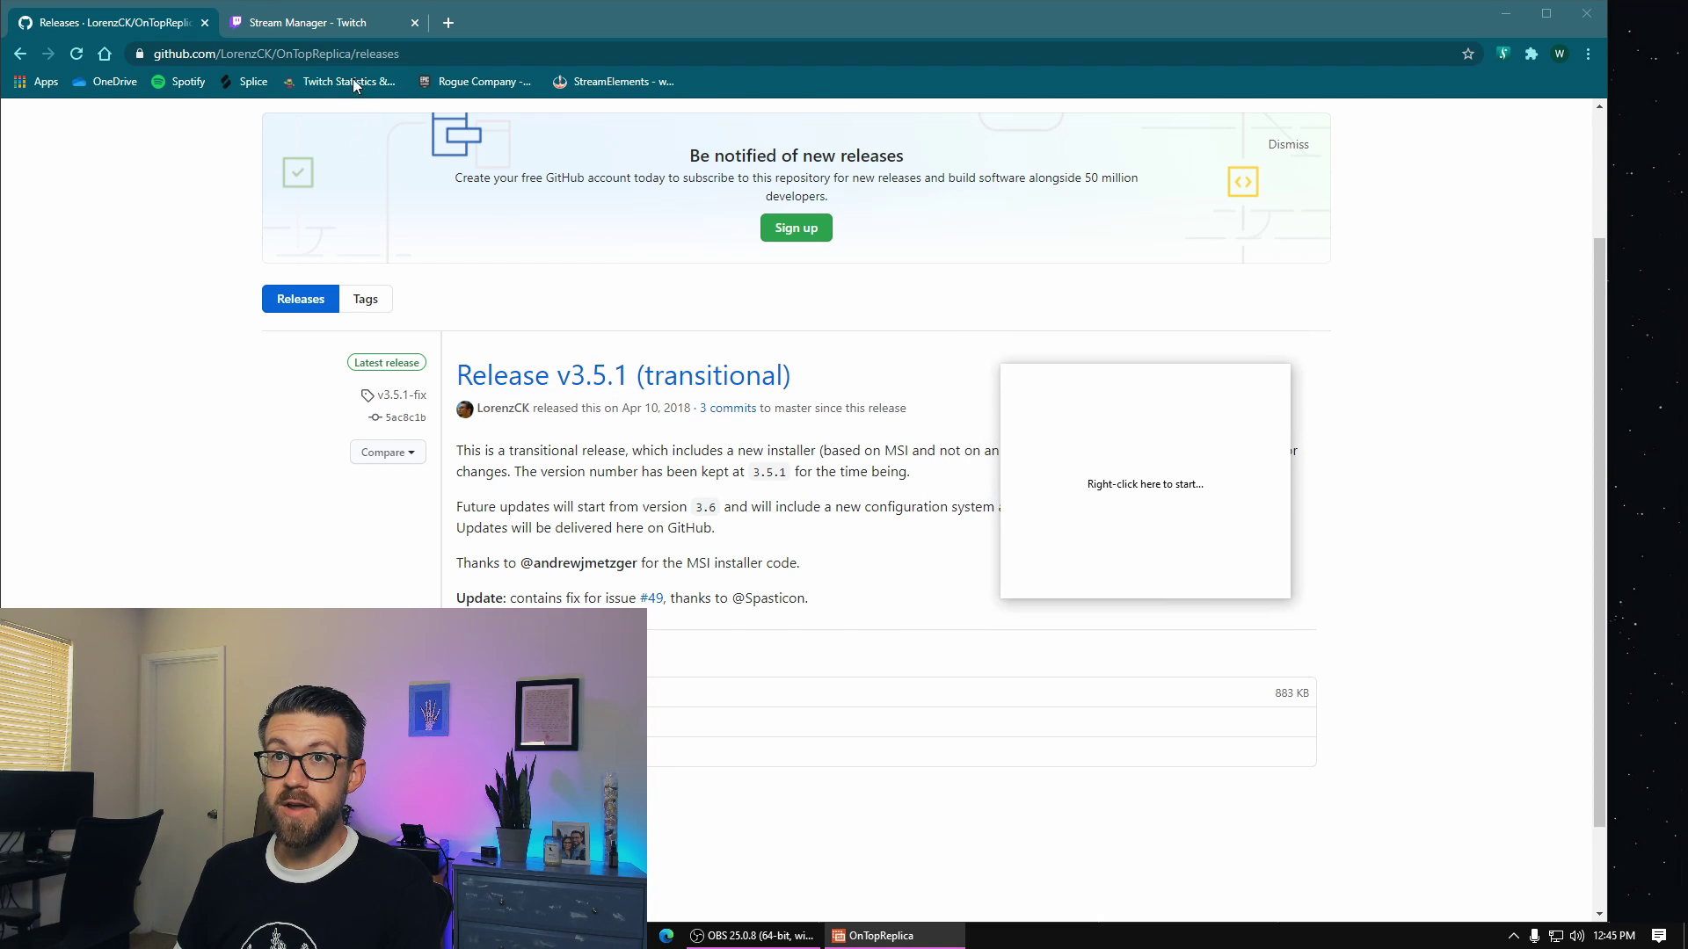
- On the Twitch Stream Manager tab, place the replica beside the stream preview and bring up its window list
click(335, 22)
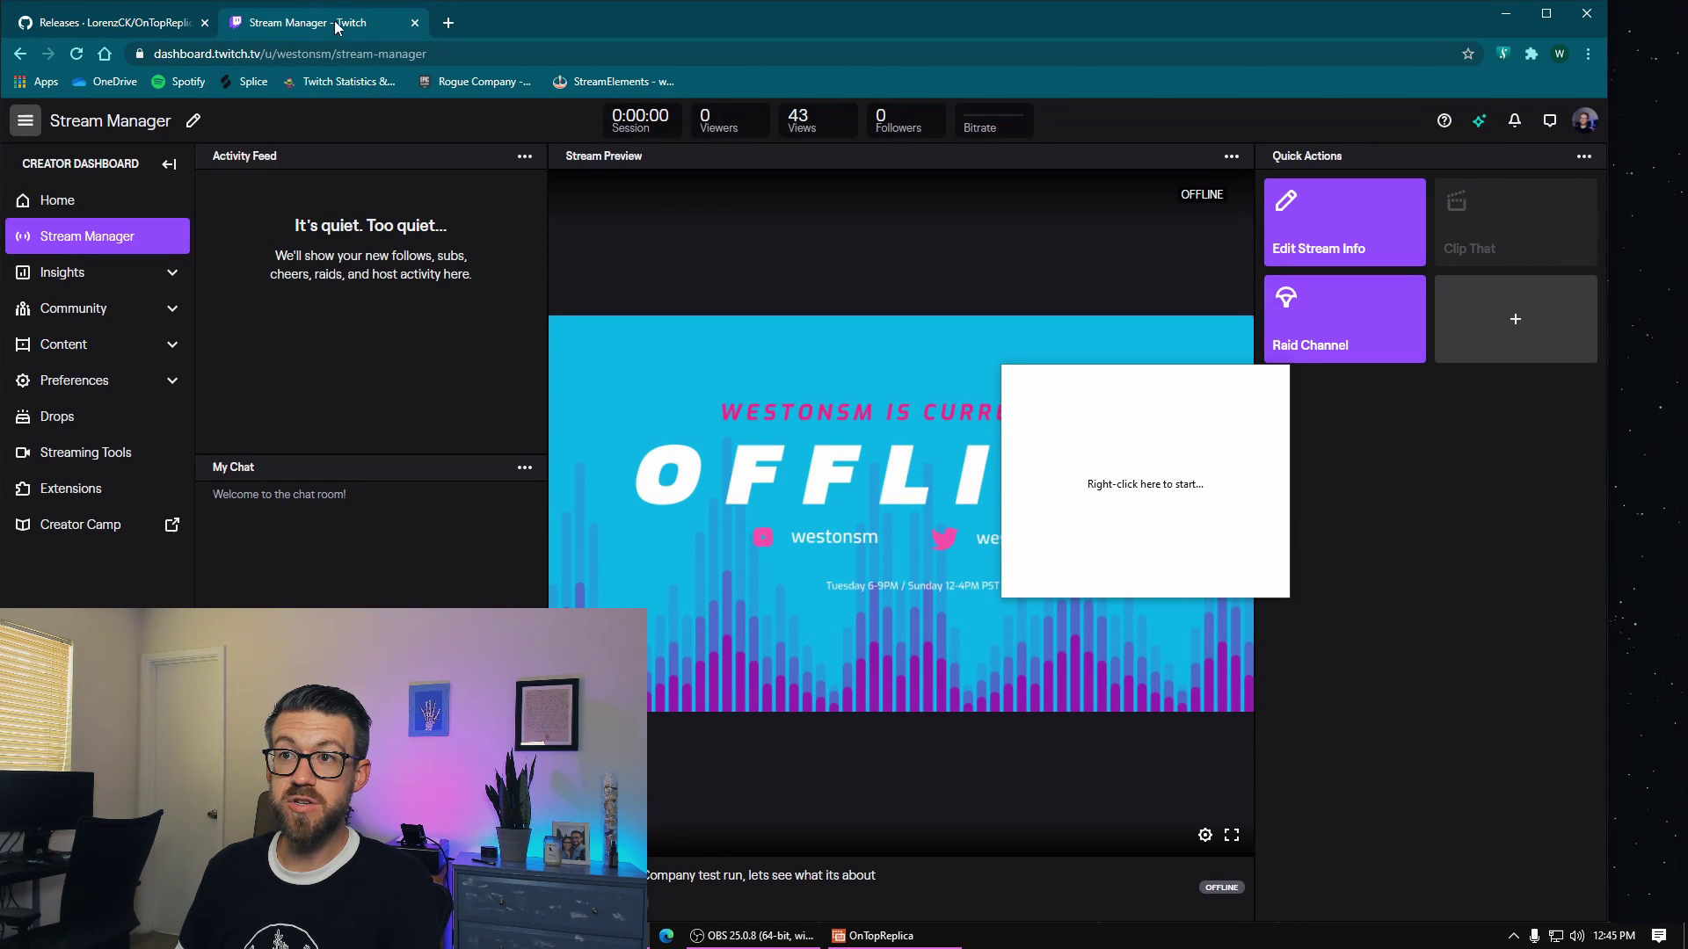
drag(1126, 447, 1390, 642)
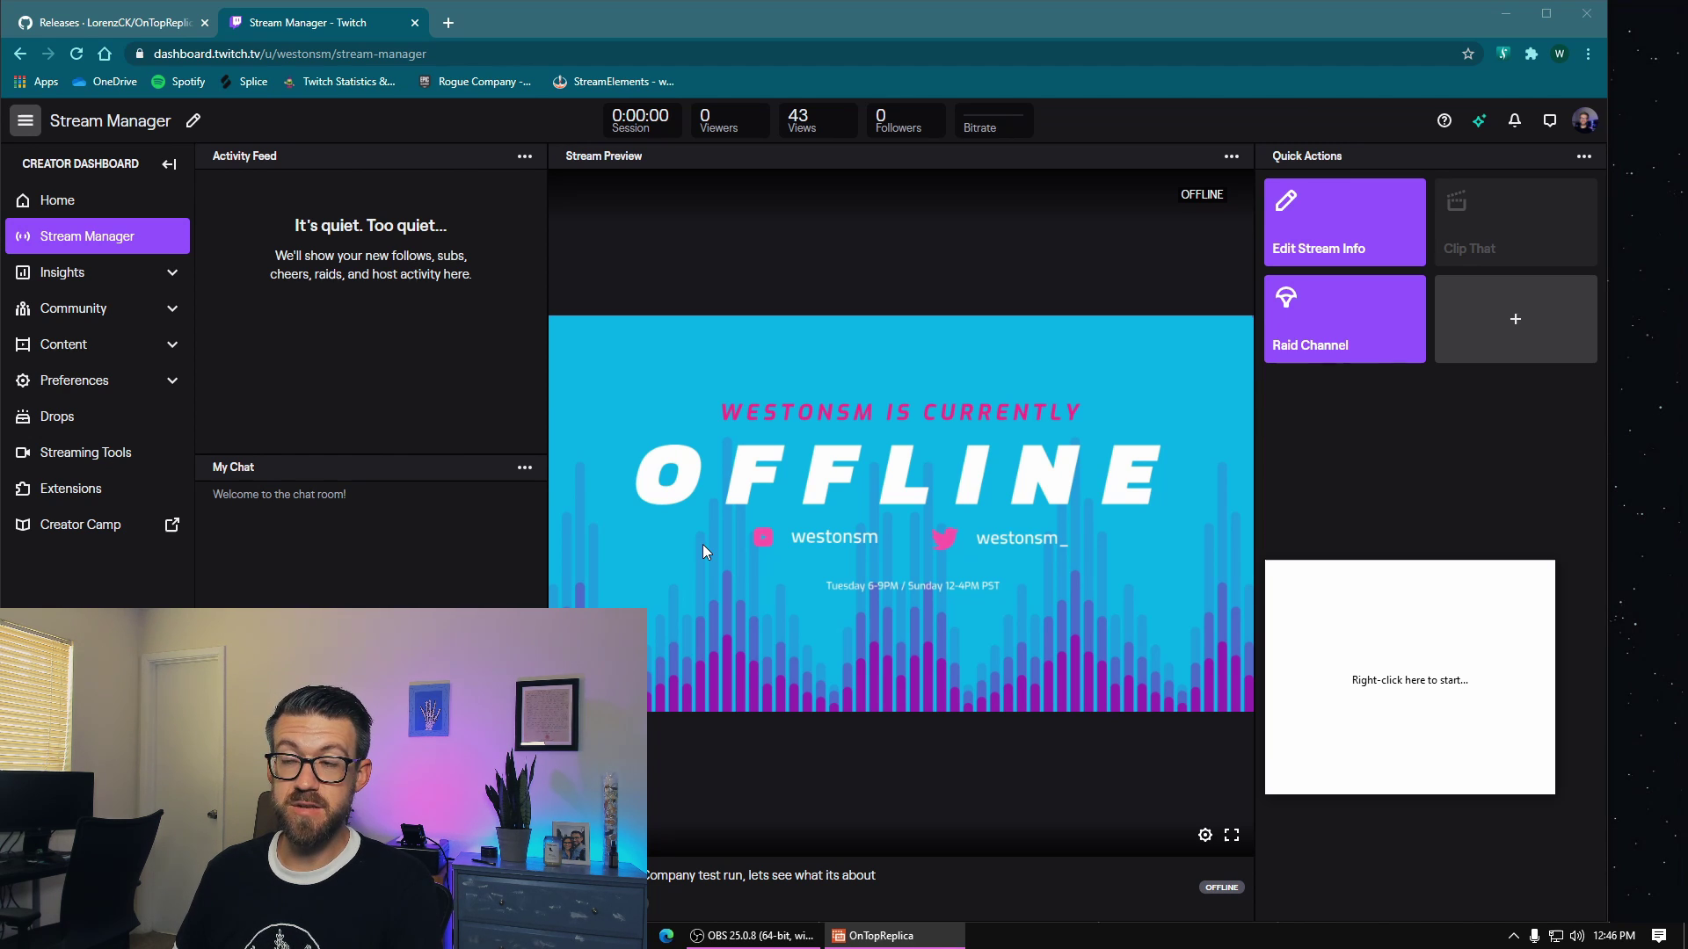
drag(1414, 687, 1417, 569)
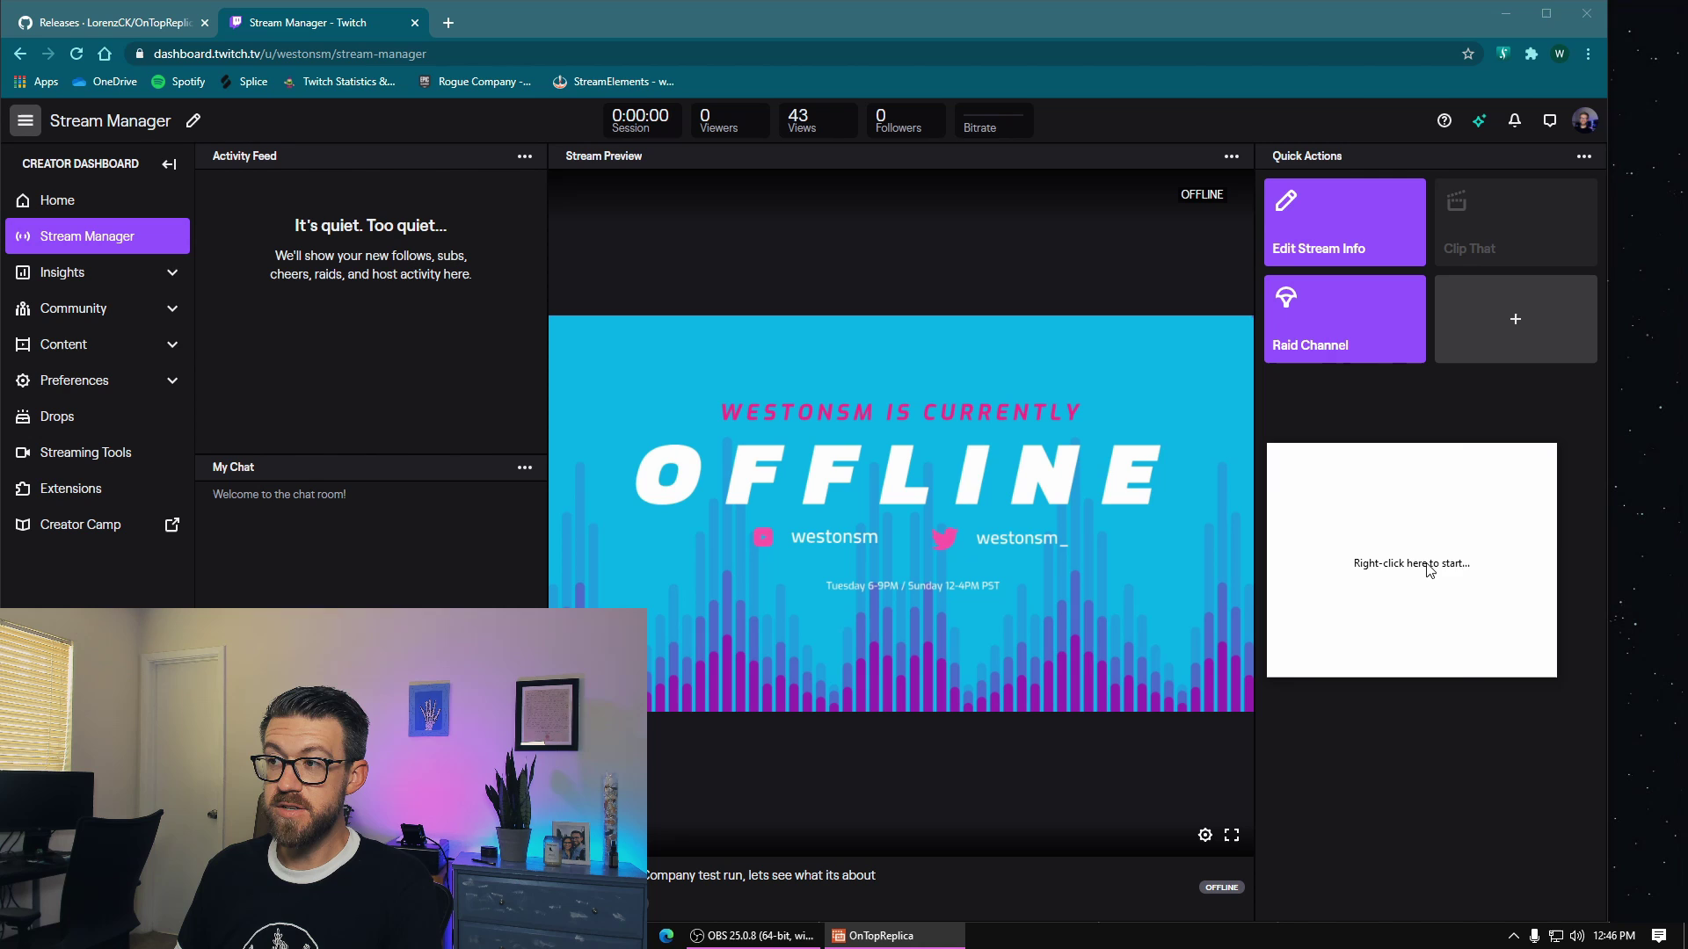
right_click(1429, 572)
mouse_move(1455, 567)
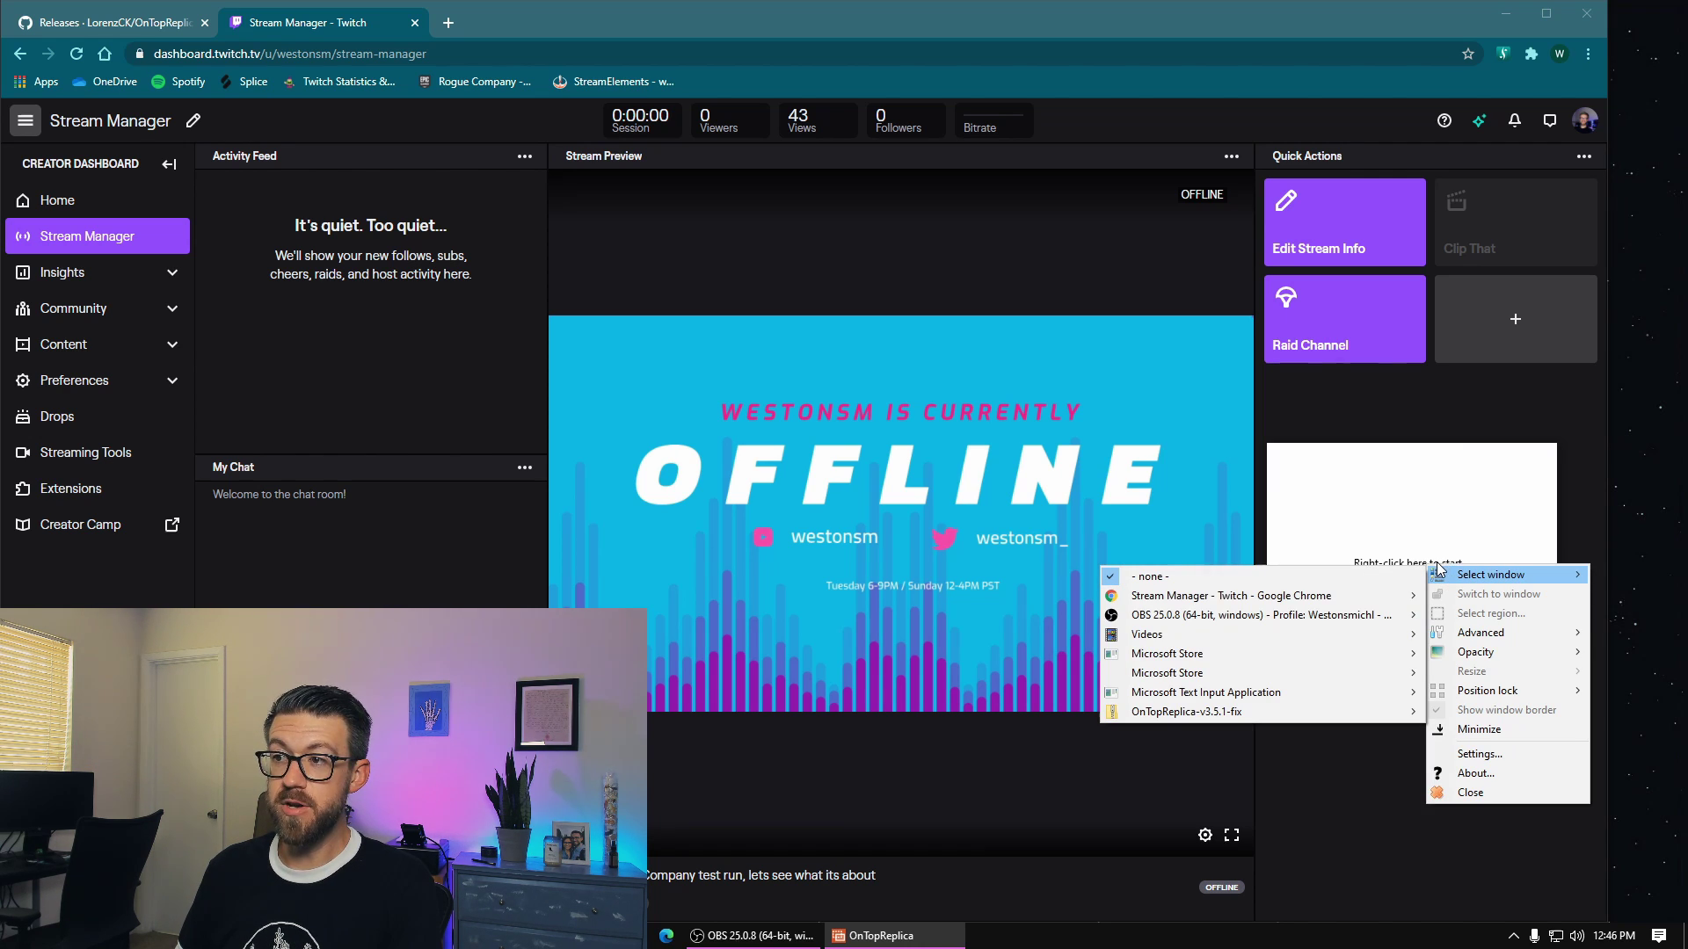
- Clone the Stream Manager - Twitch window and enlarge the clone over the stream preview
mouse_move(1199, 600)
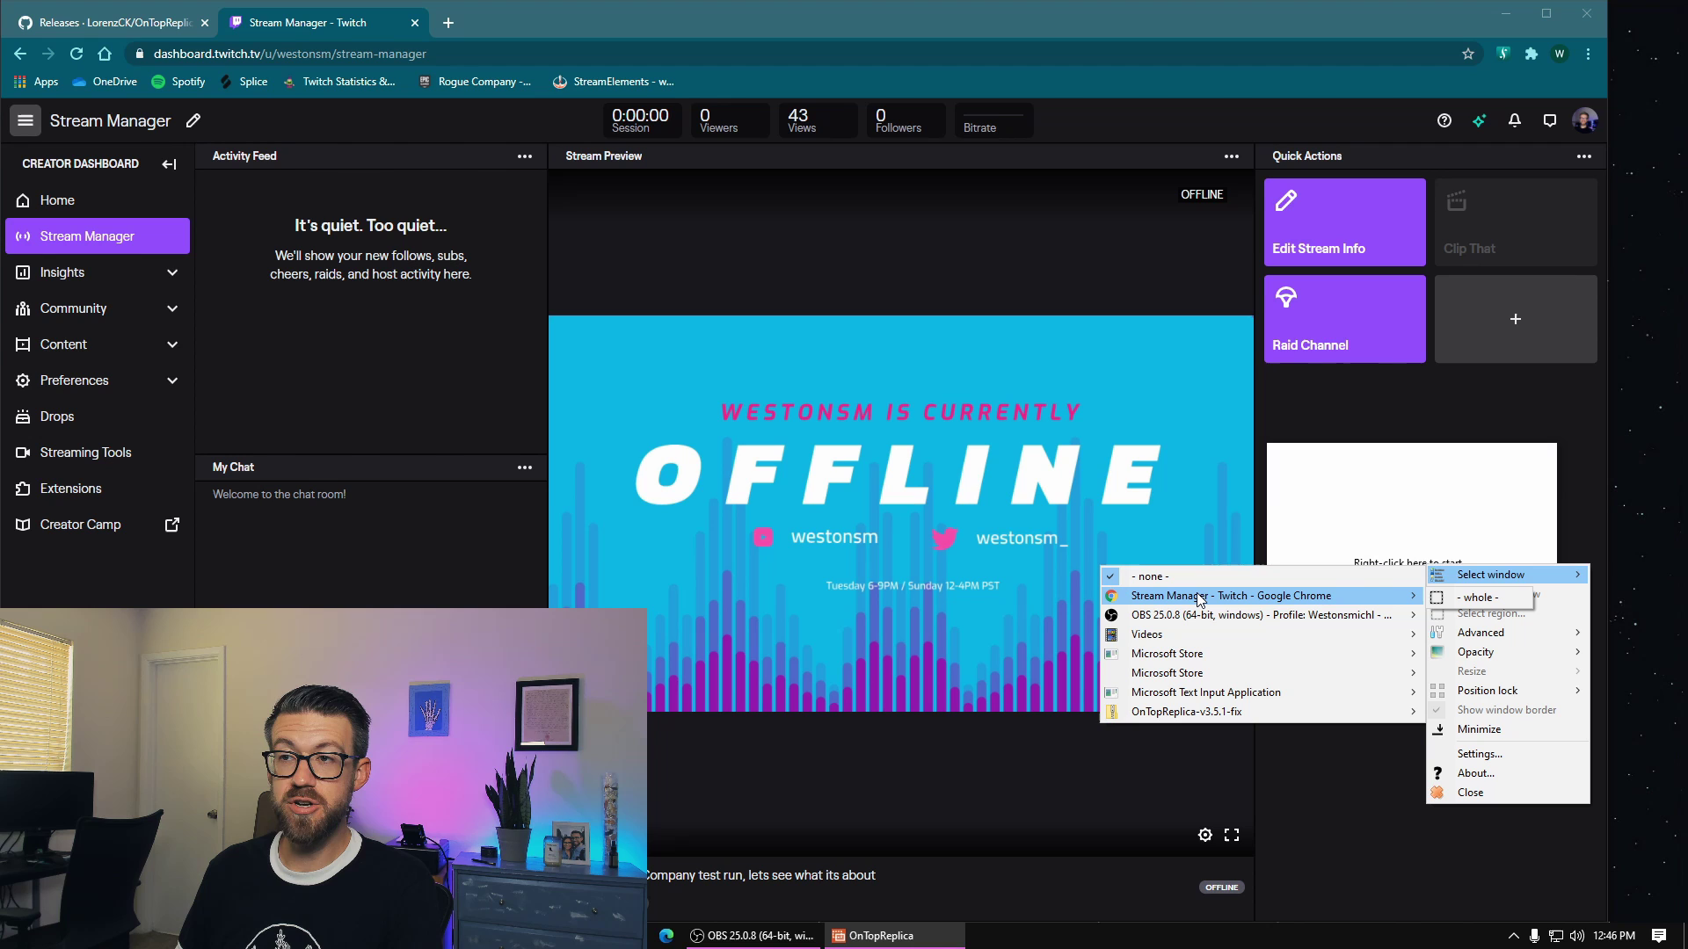
click(1214, 596)
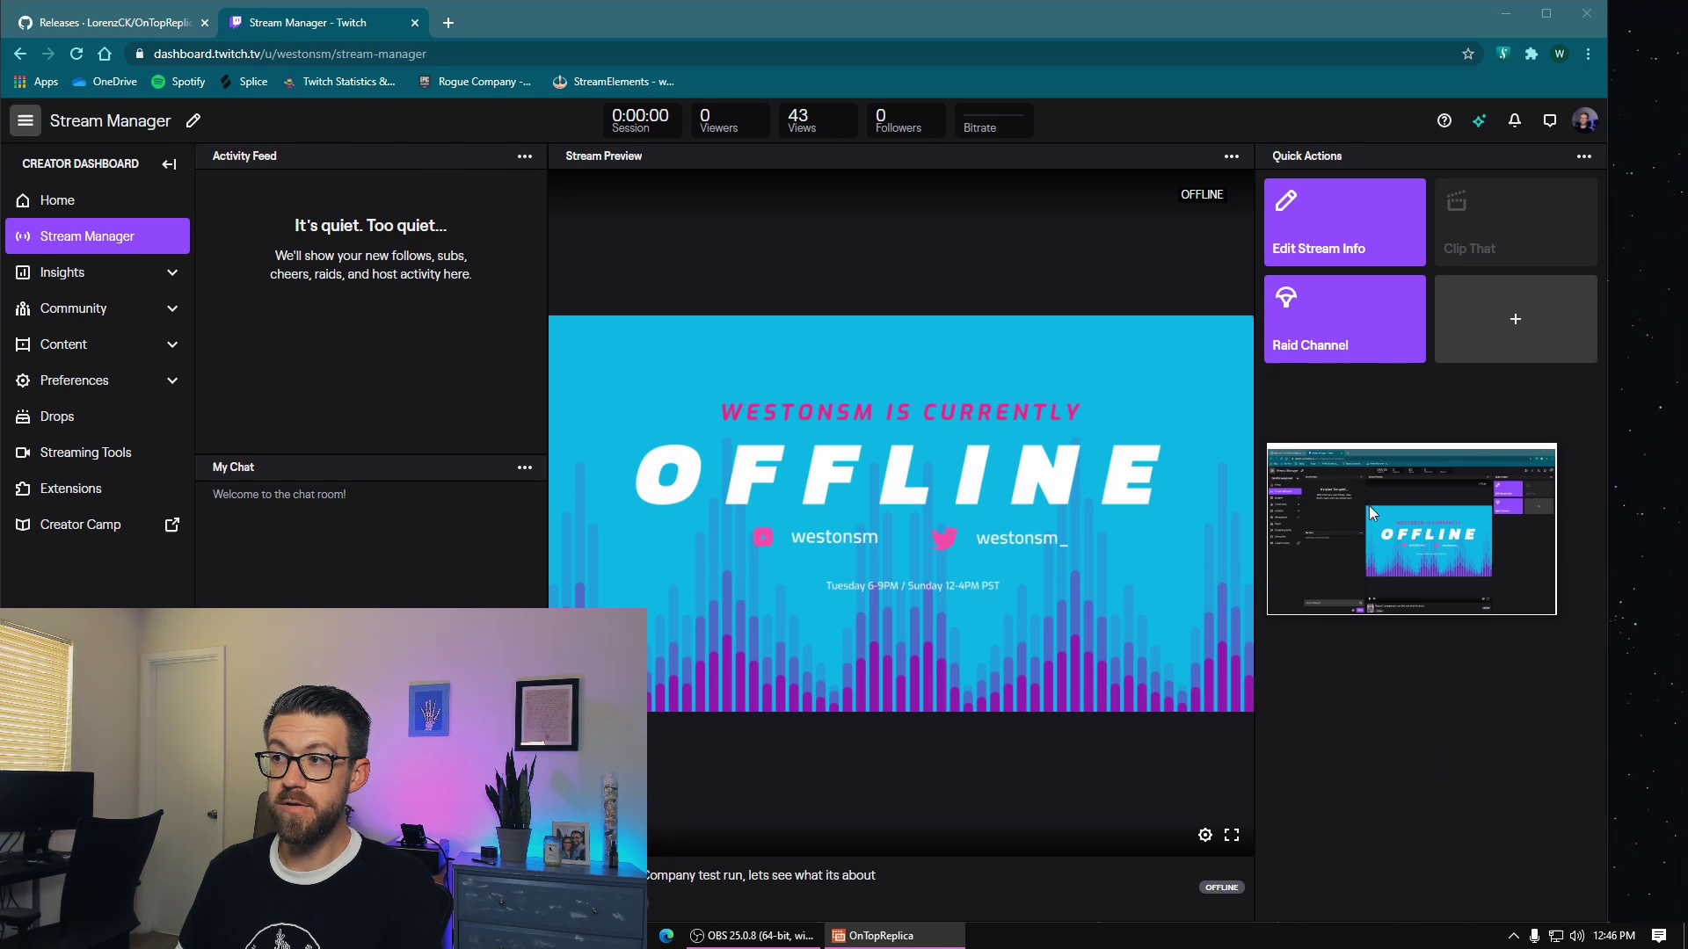
mouse_move(1405, 512)
mouse_down()
mouse_move(1342, 462)
mouse_move(1384, 445)
mouse_move(1395, 495)
mouse_up()
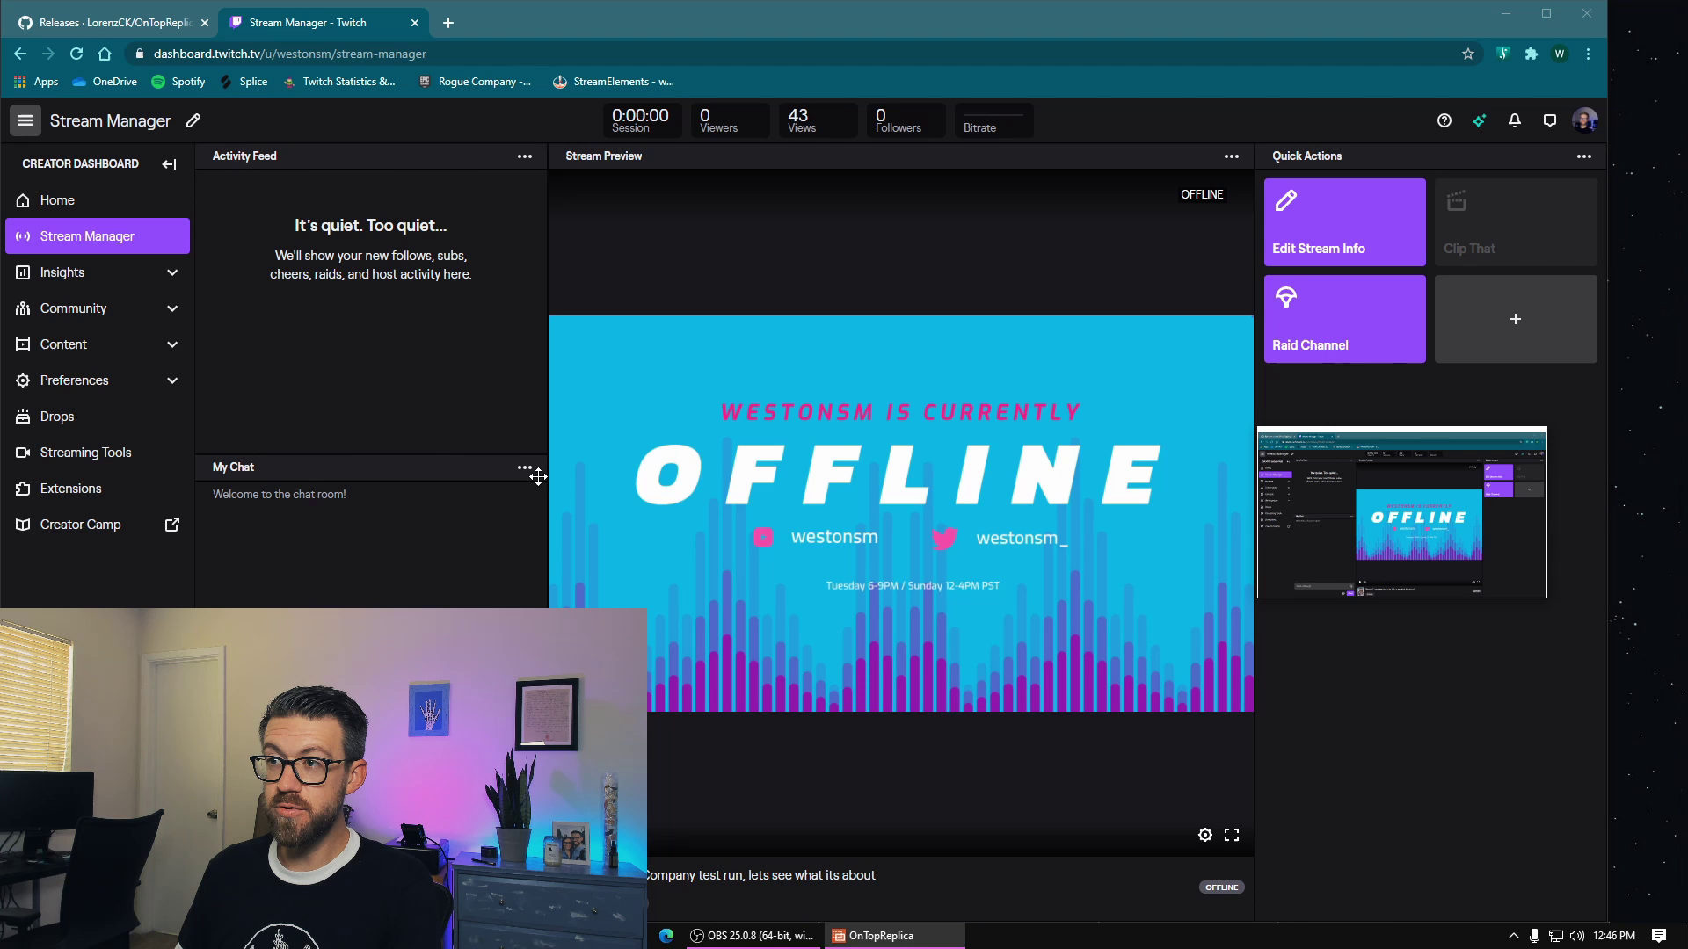
drag(1354, 492, 1341, 597)
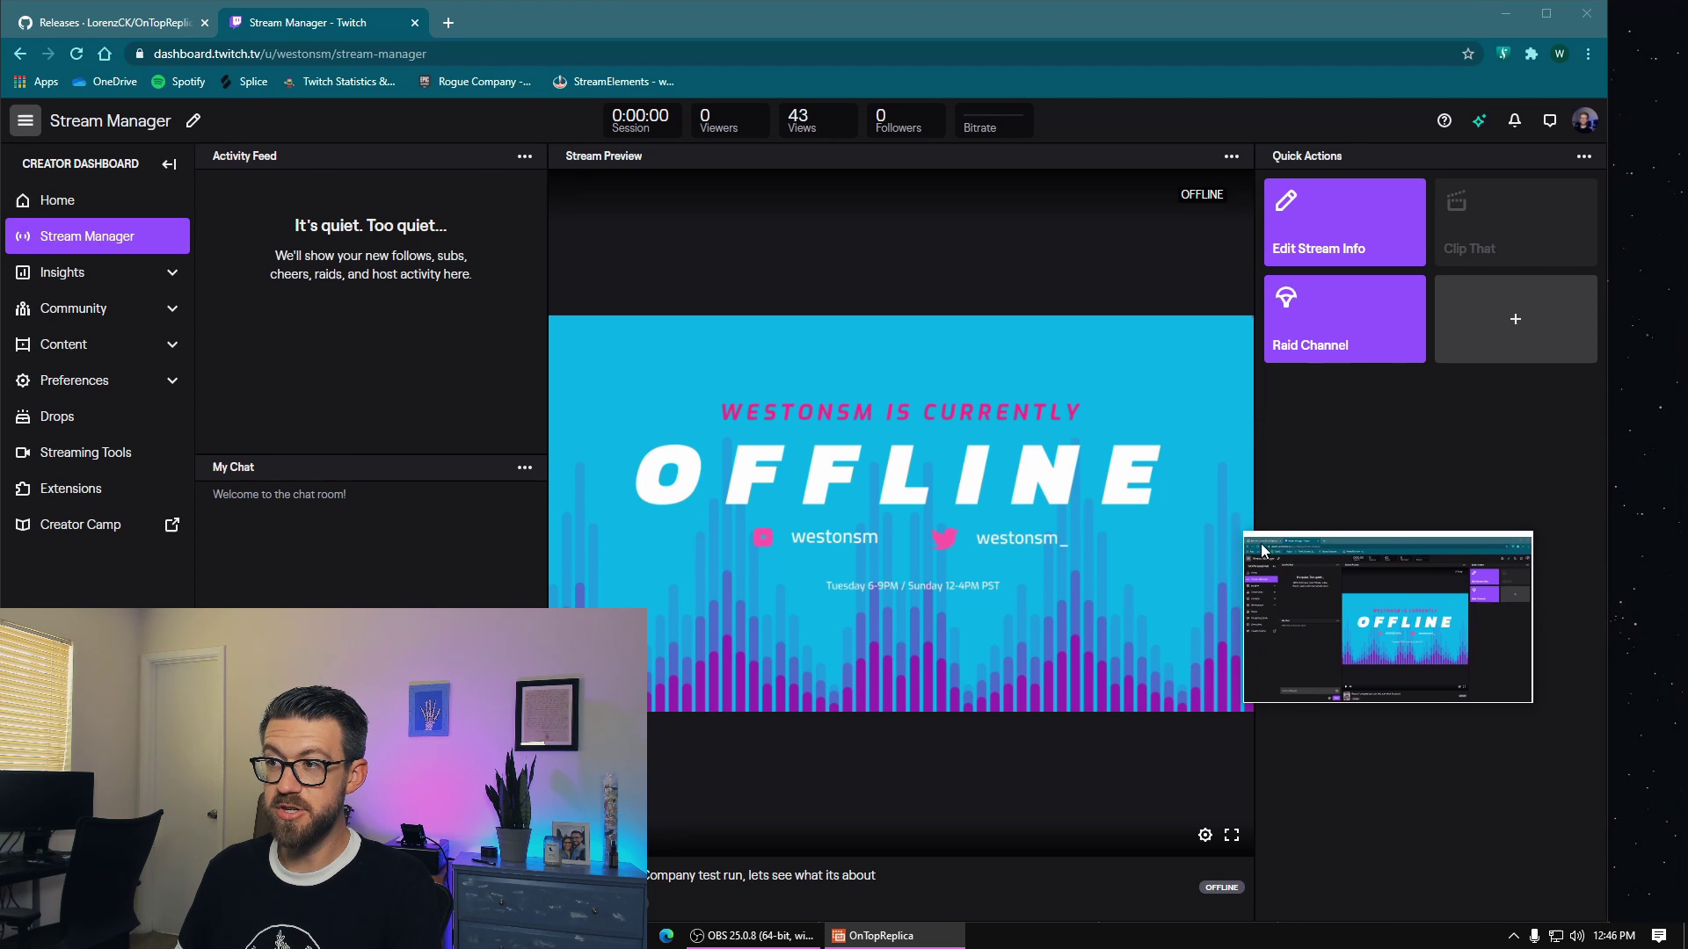
drag(1241, 529, 440, 106)
drag(876, 297, 876, 412)
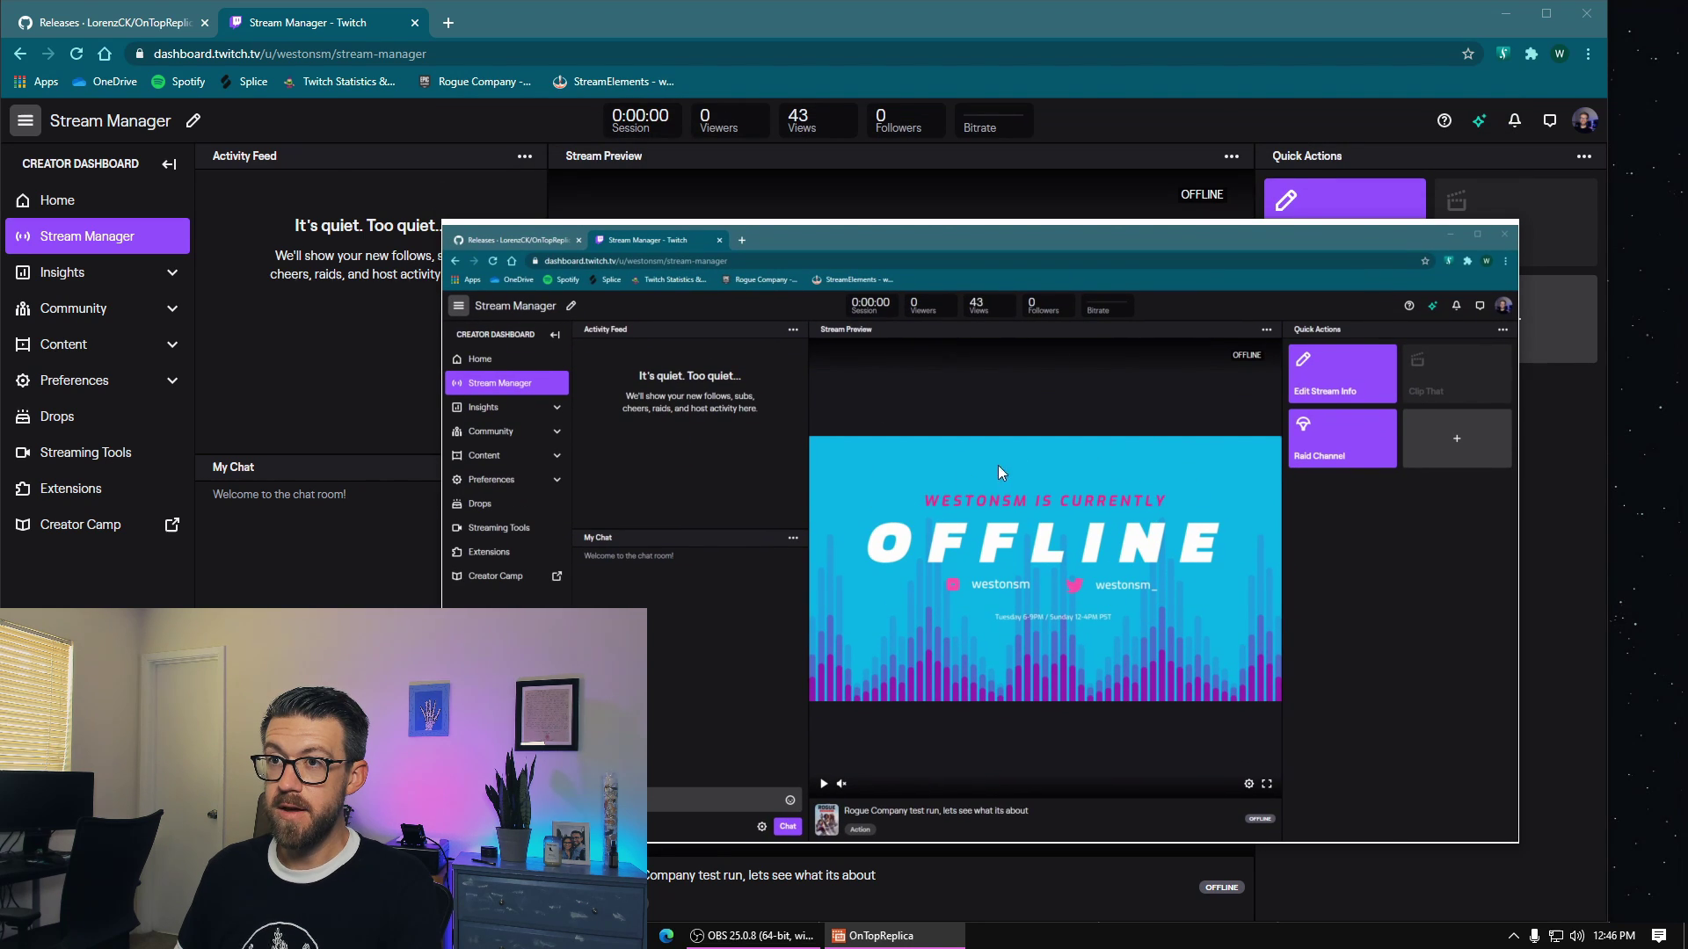
right_click(964, 479)
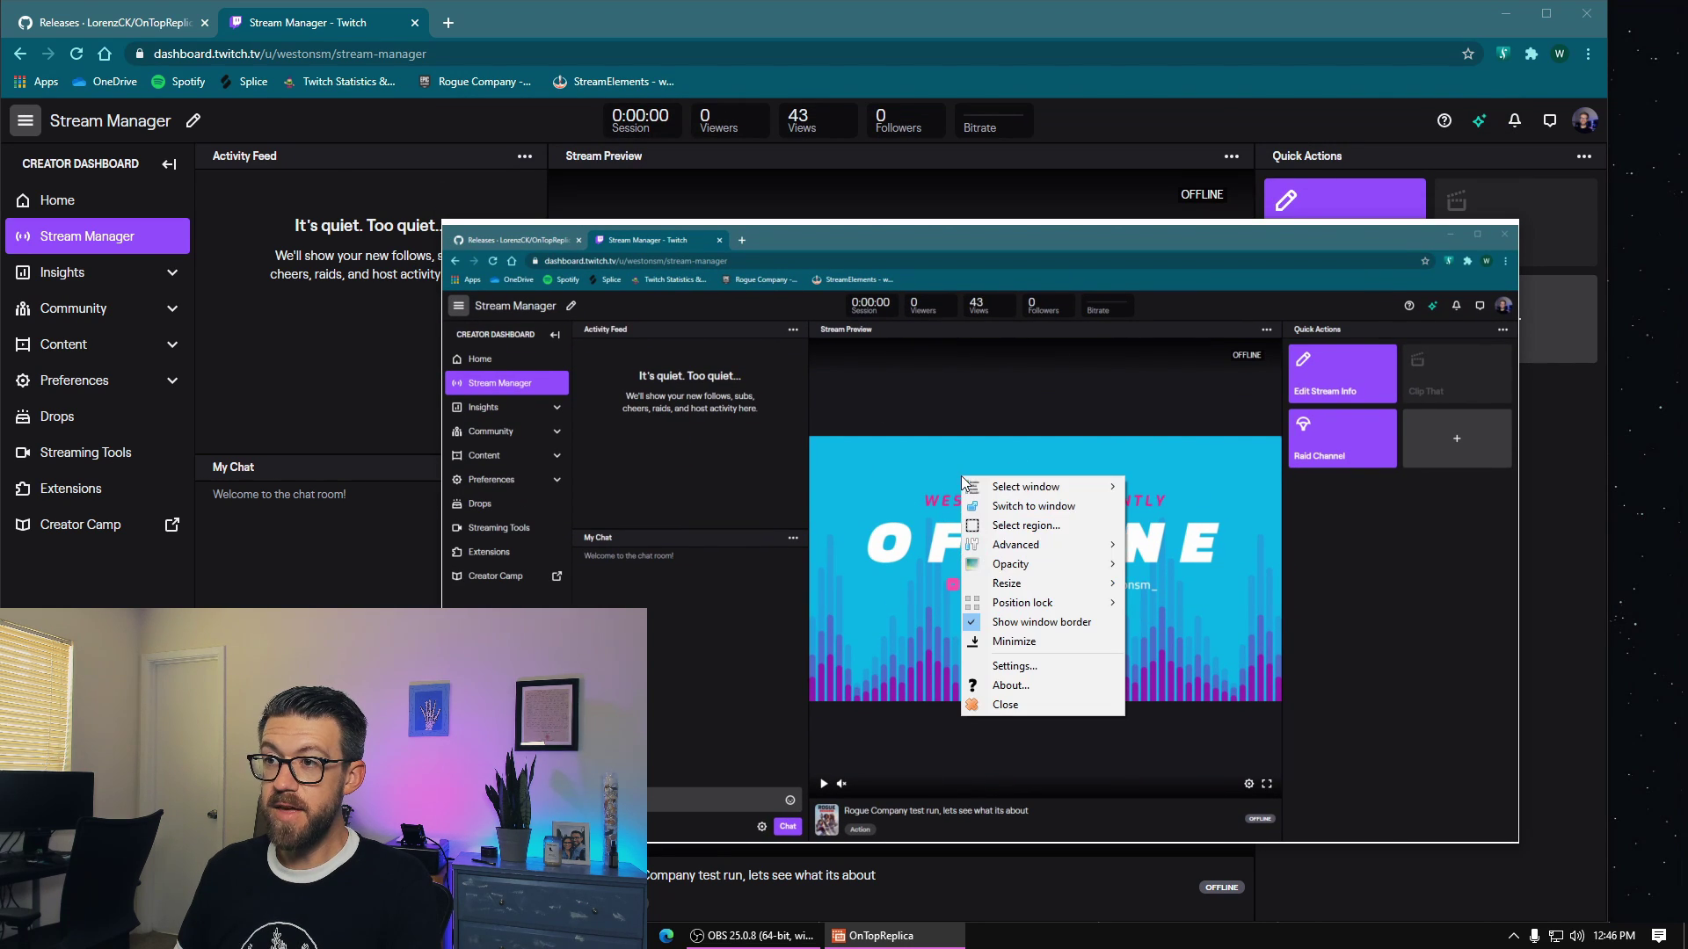
- Crop the clone to the 799×449 stream preview region and shrink it toward the lower right
click(1001, 527)
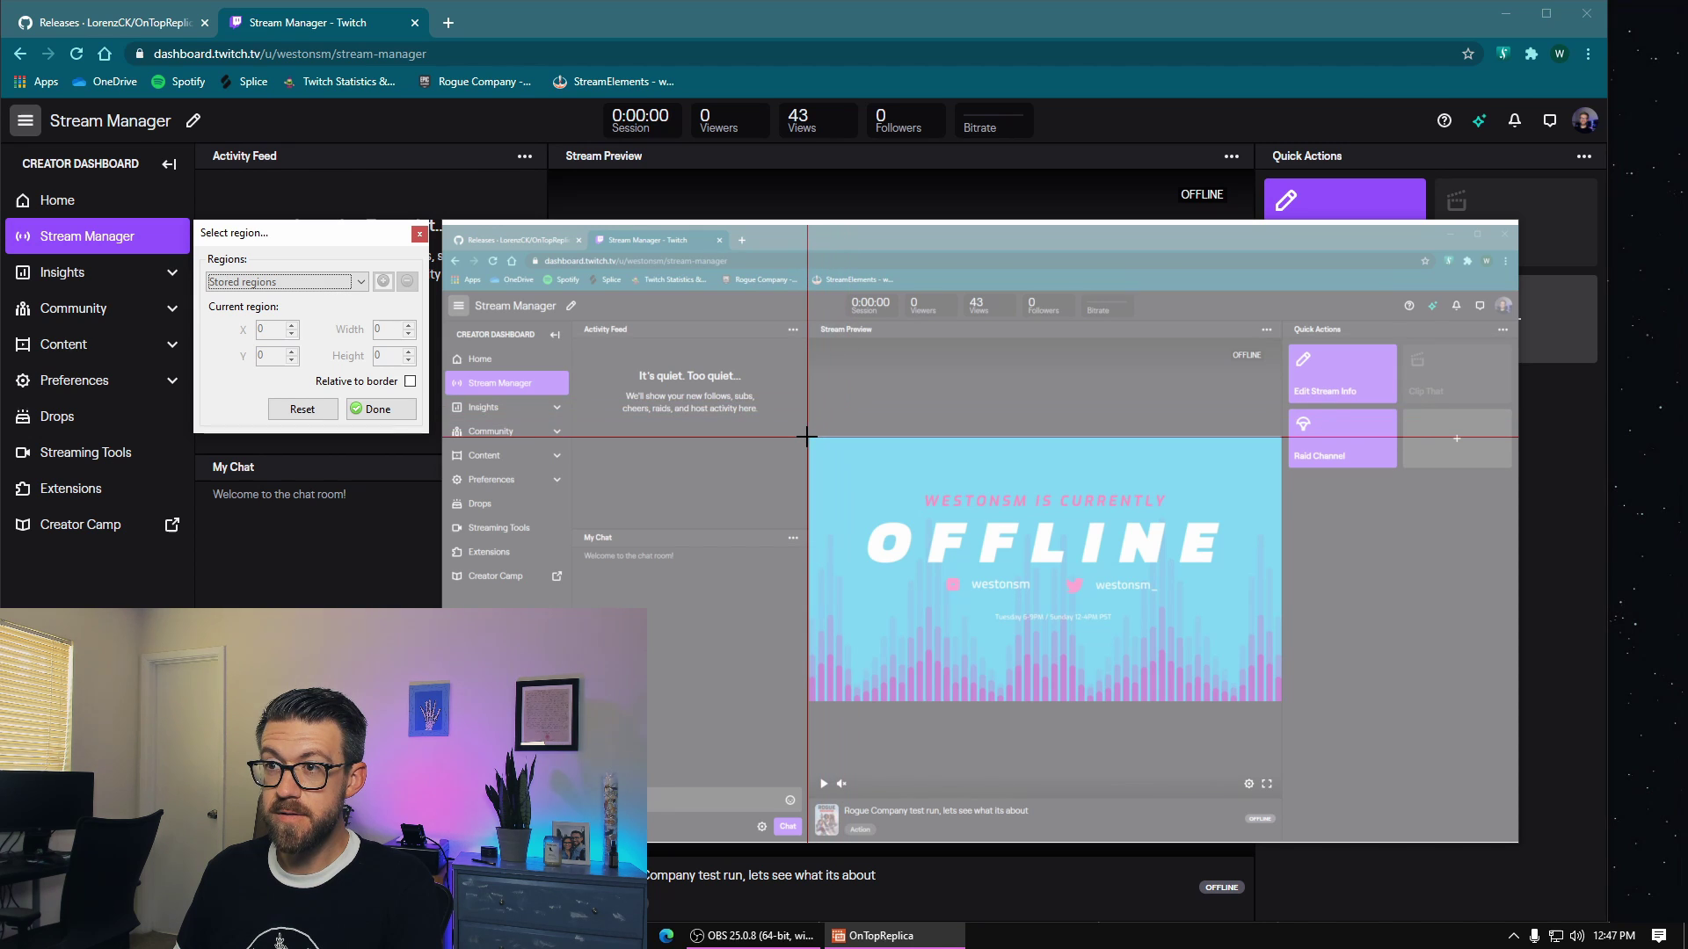
drag(807, 437, 1274, 697)
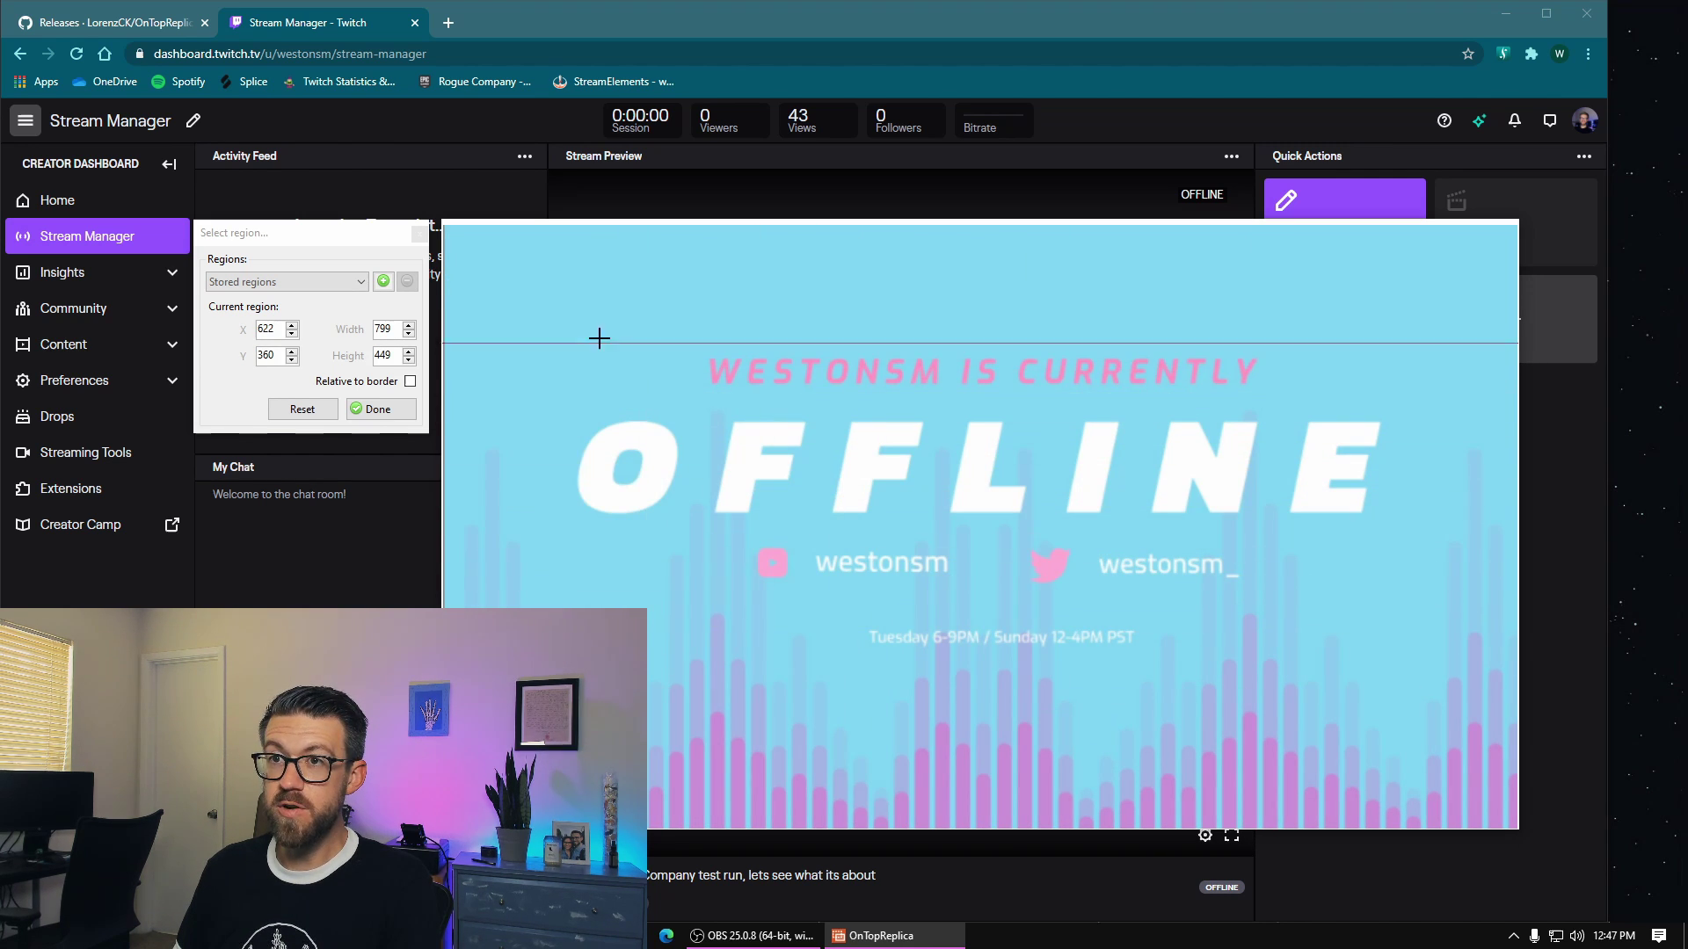
drag(438, 223, 1084, 548)
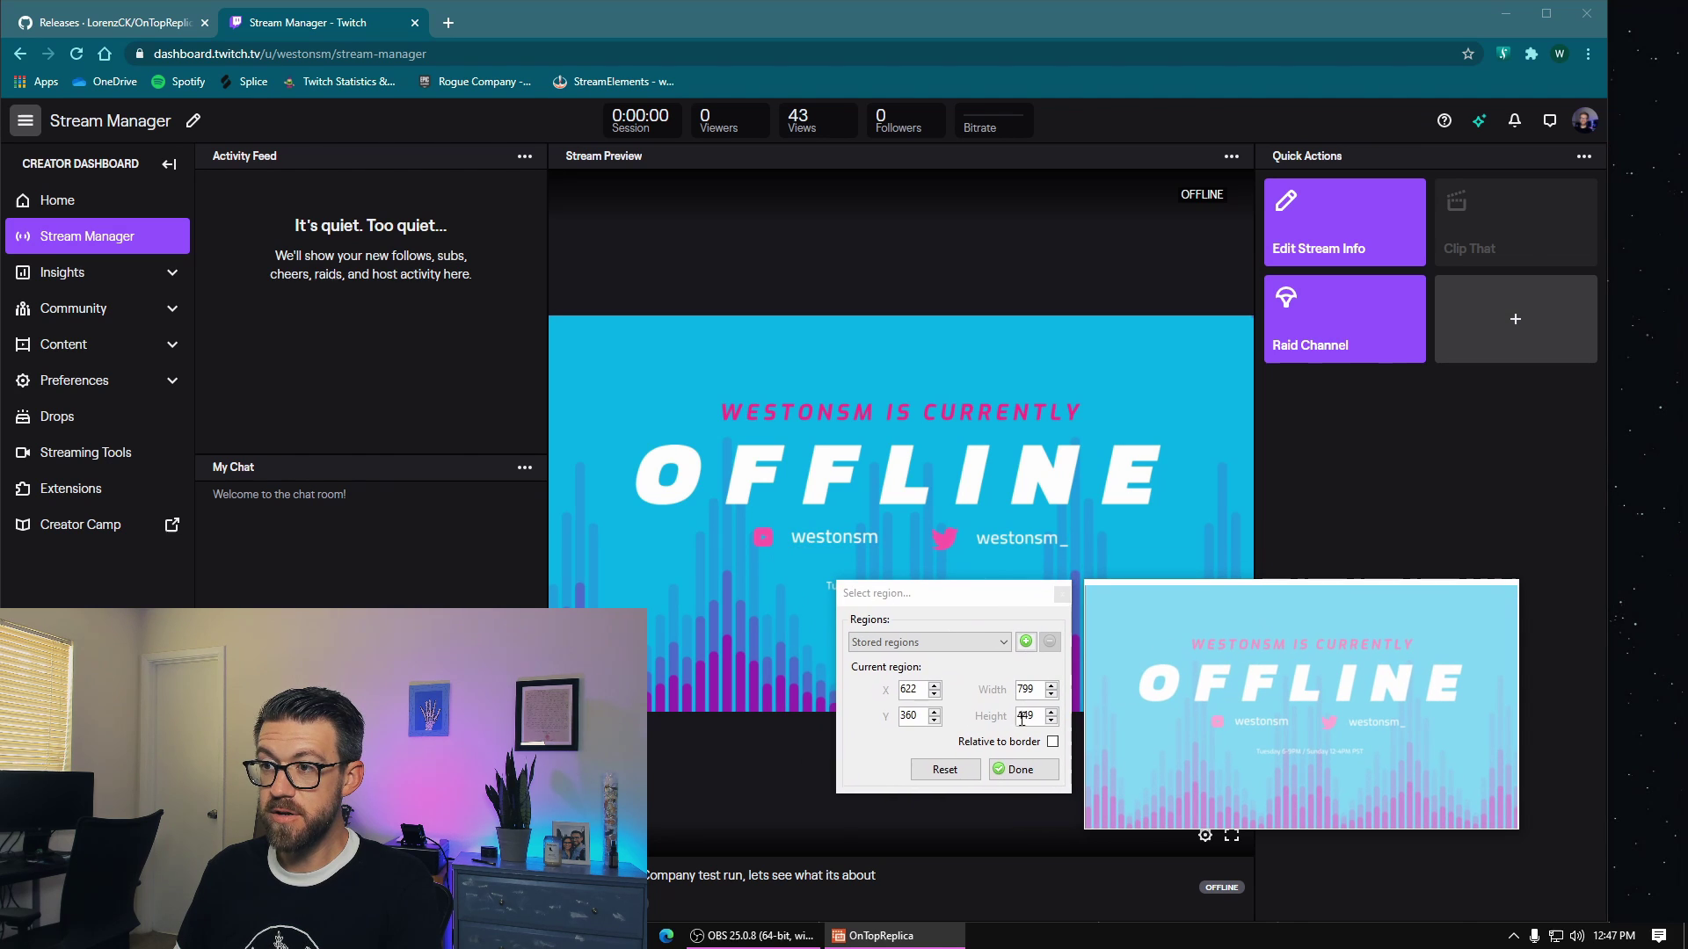
click(1016, 770)
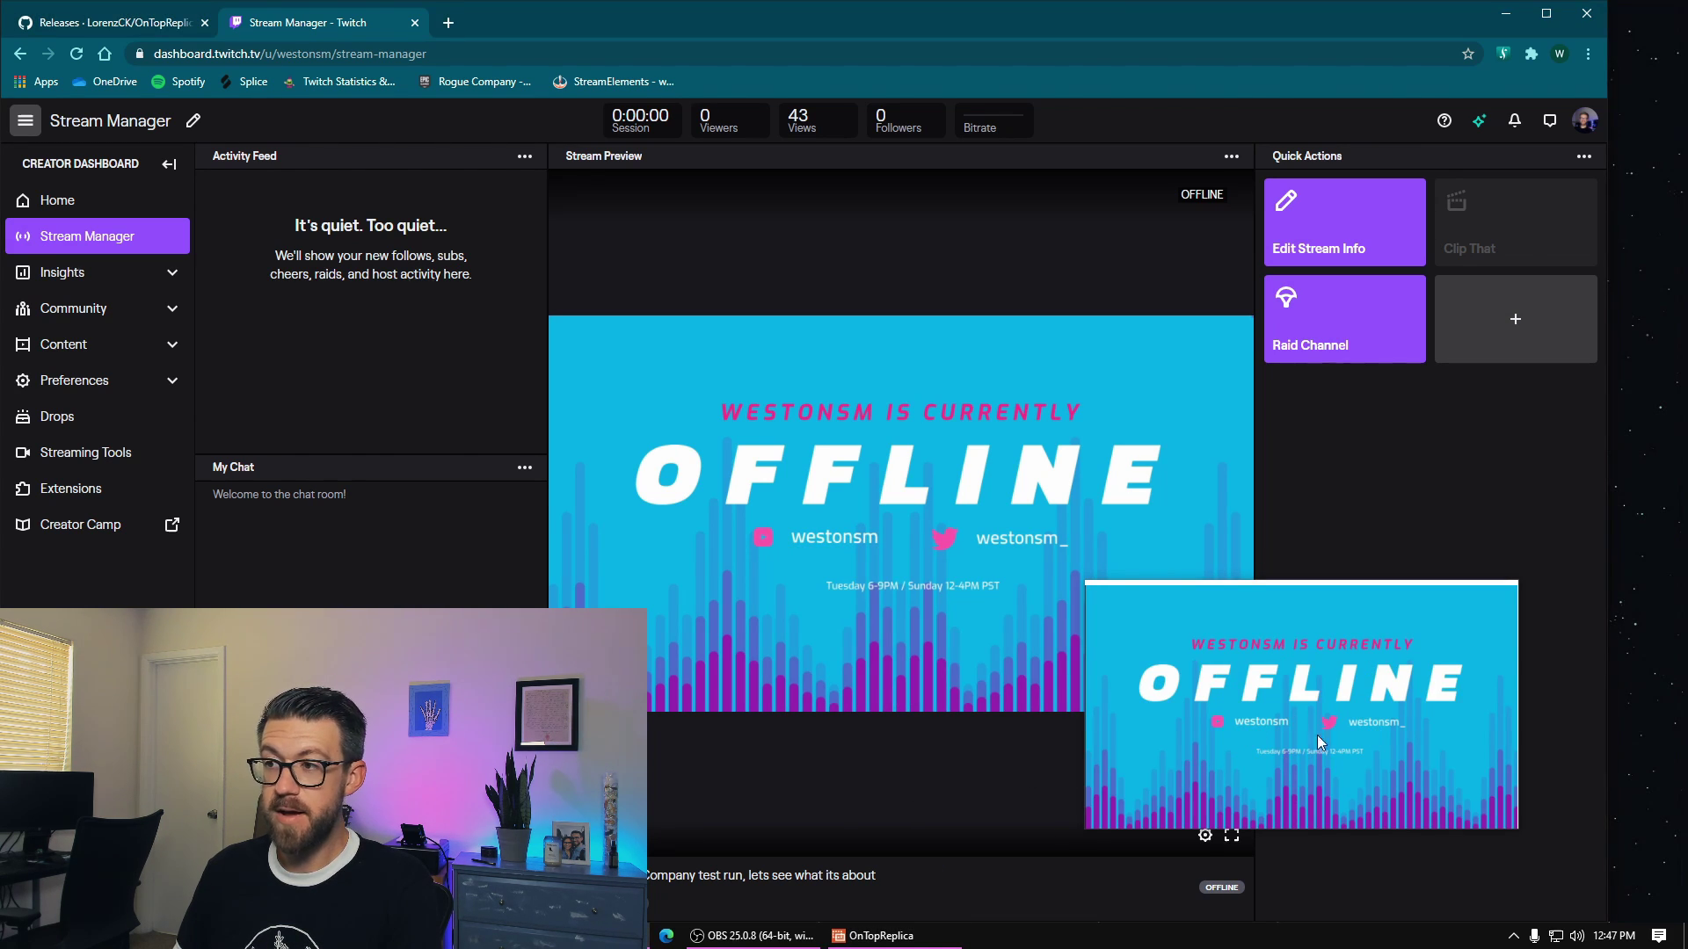
- Shrink the stream preview clone, set its opacity to 50%, and park it lower right
drag(1109, 586, 1236, 662)
drag(1351, 700, 1373, 668)
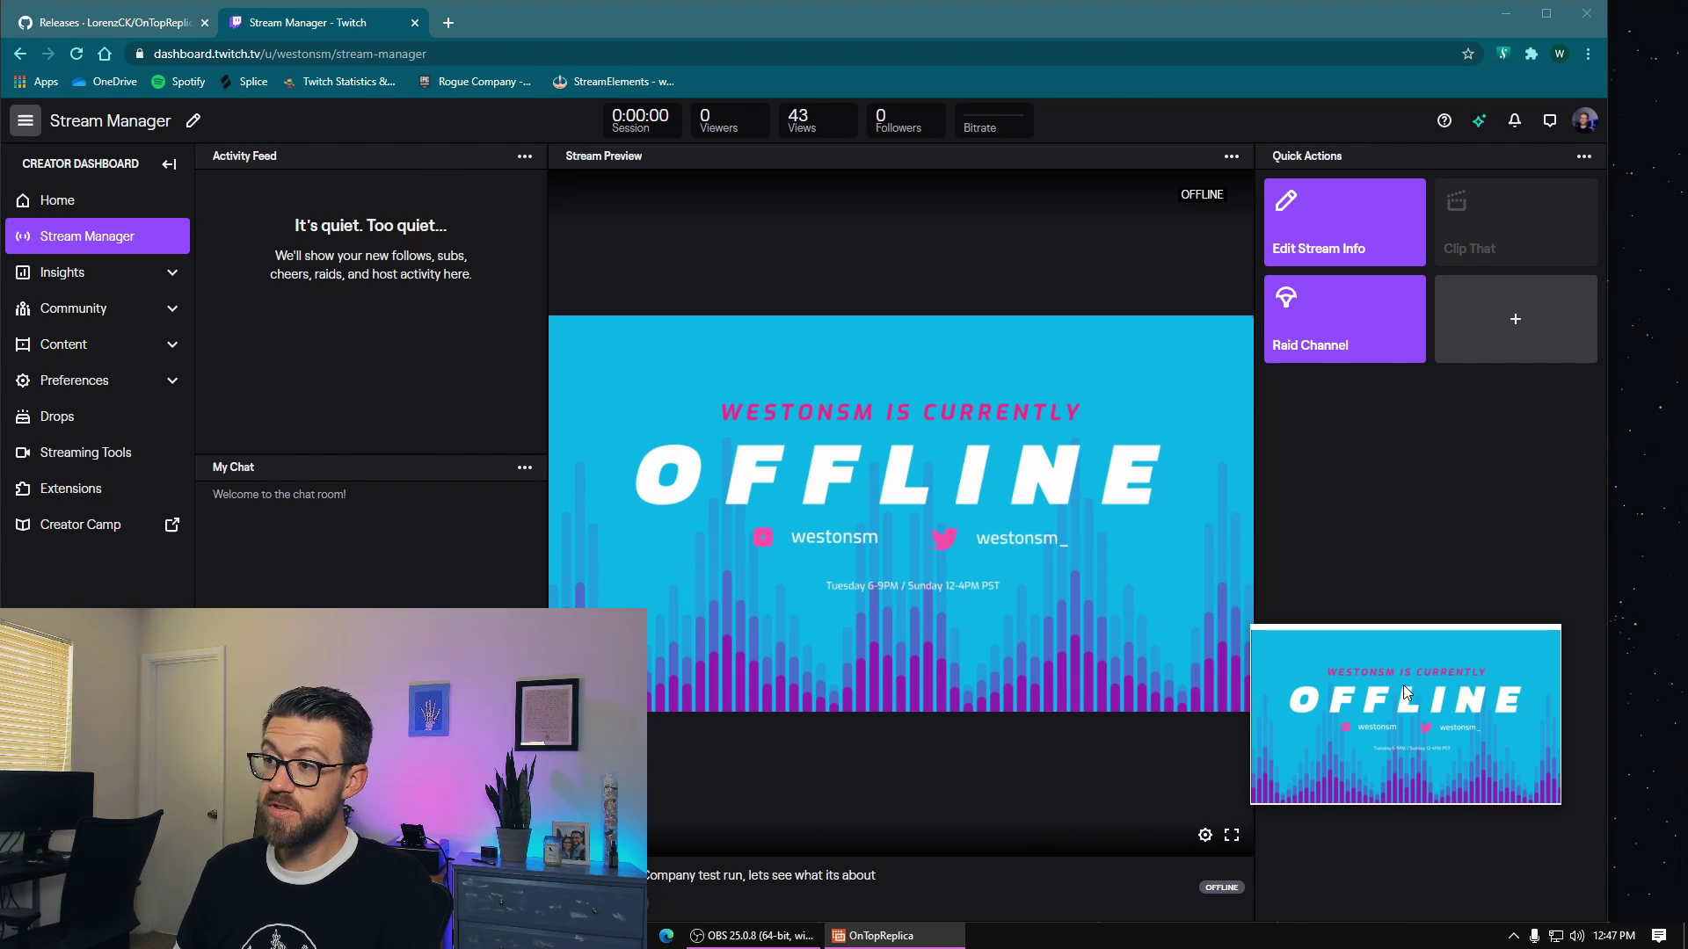
right_click(1402, 684)
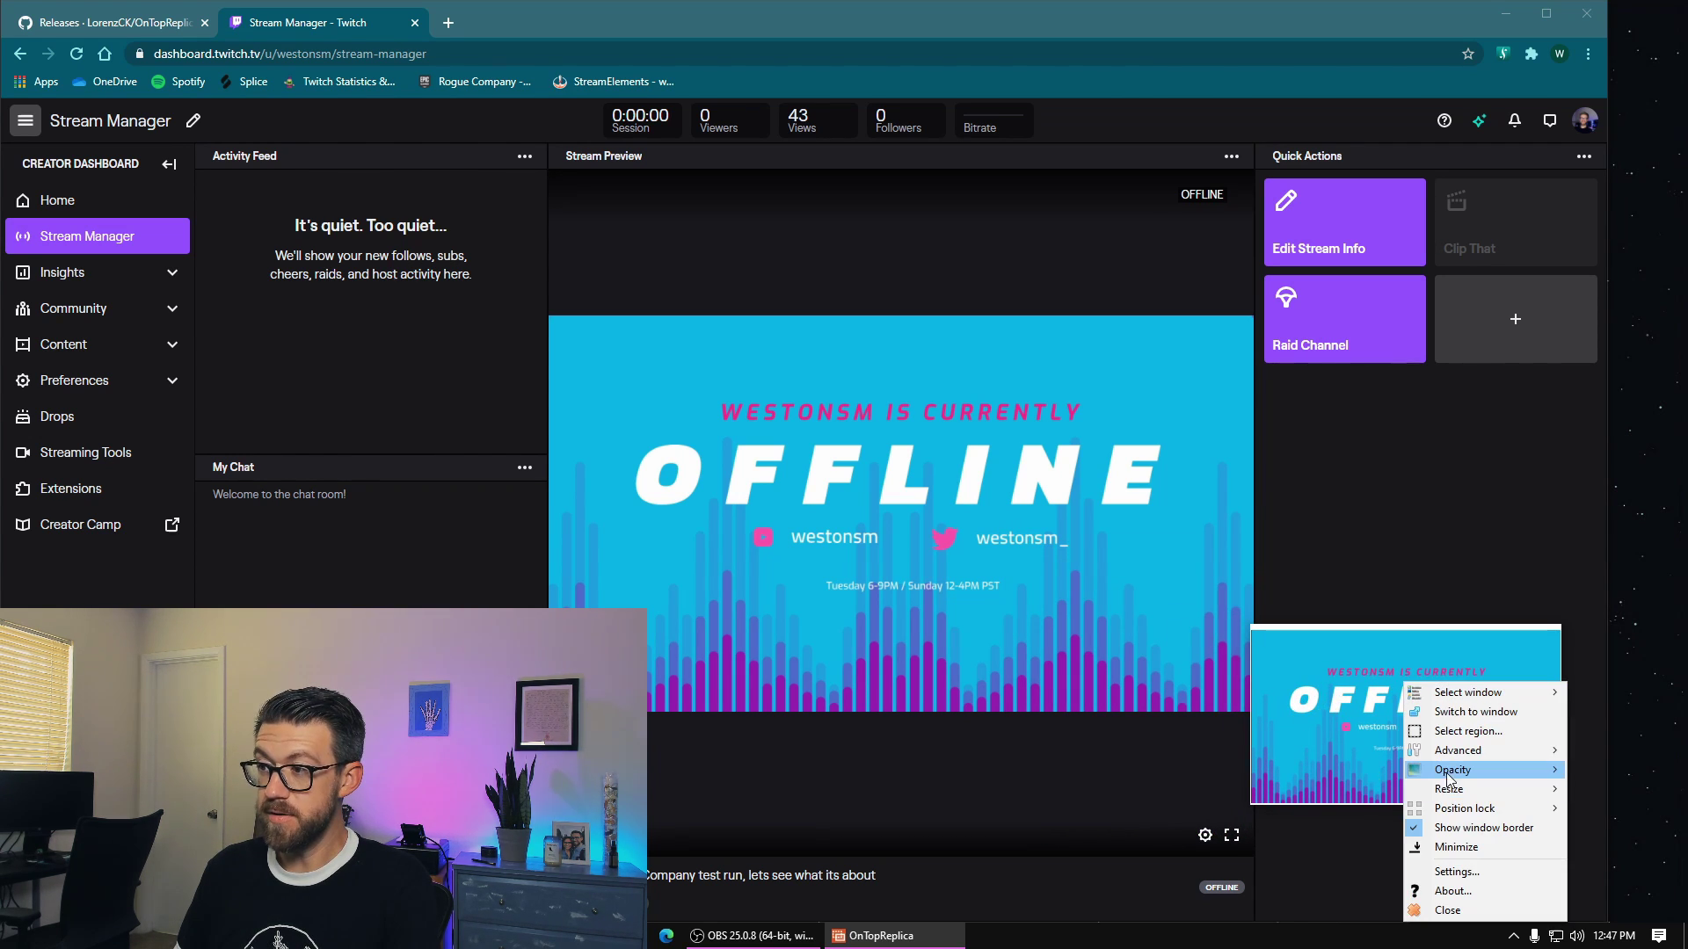
mouse_move(1455, 770)
click(1320, 811)
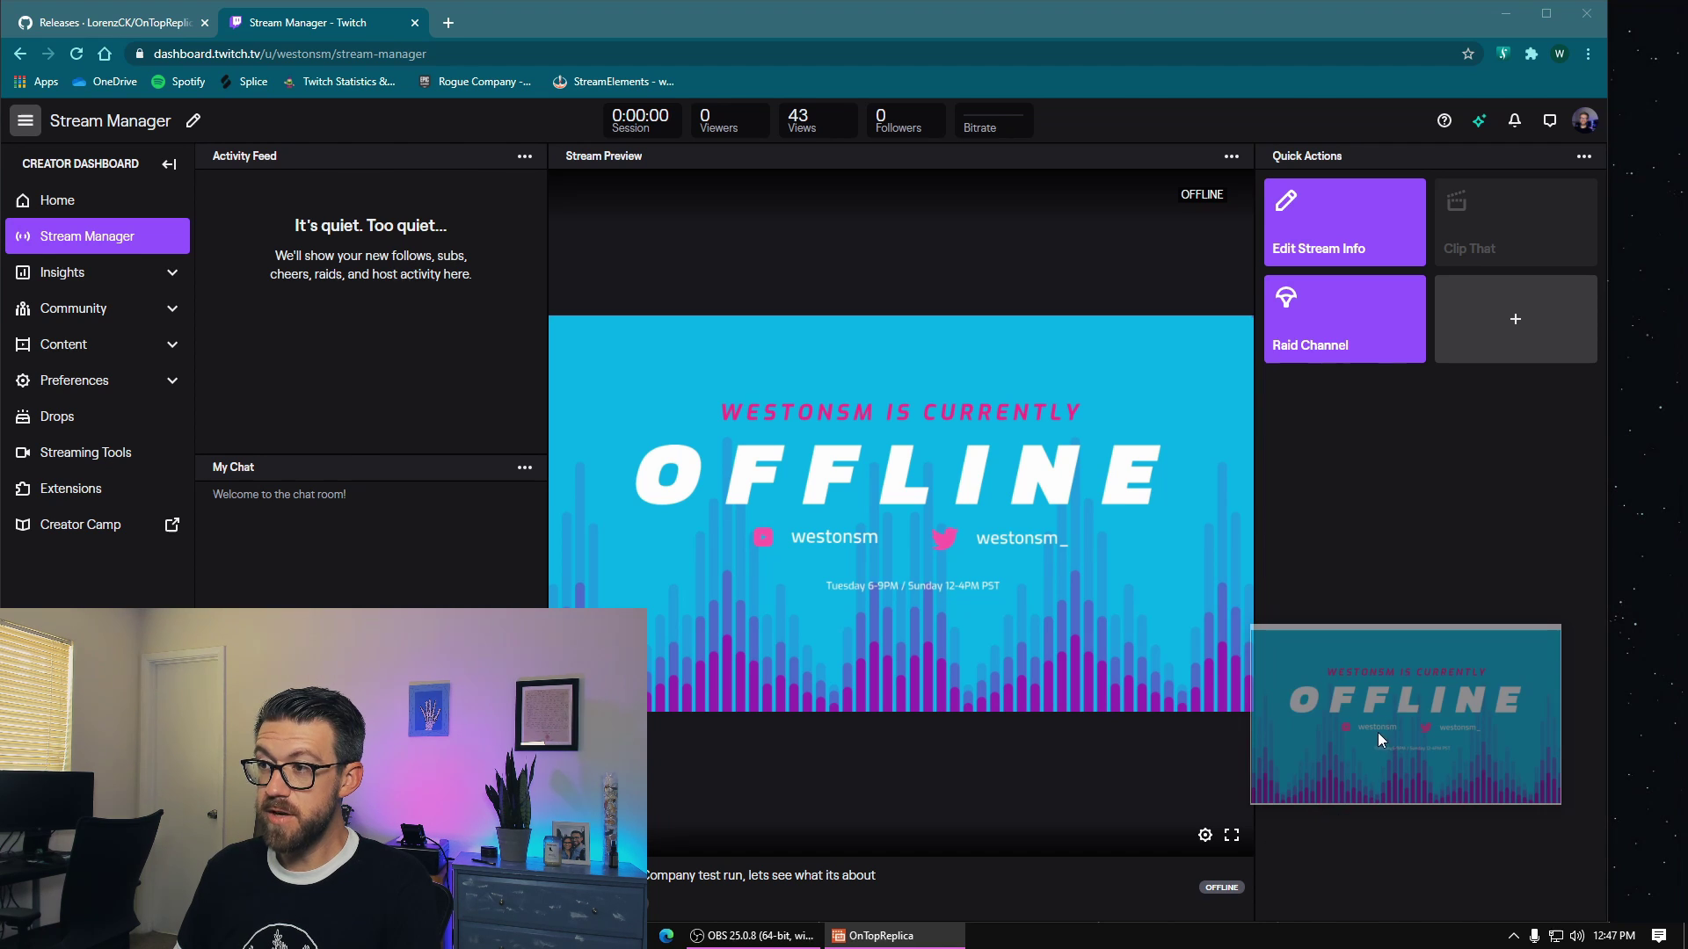
mouse_move(1379, 731)
mouse_down()
mouse_move(1293, 617)
mouse_move(1396, 741)
mouse_up()
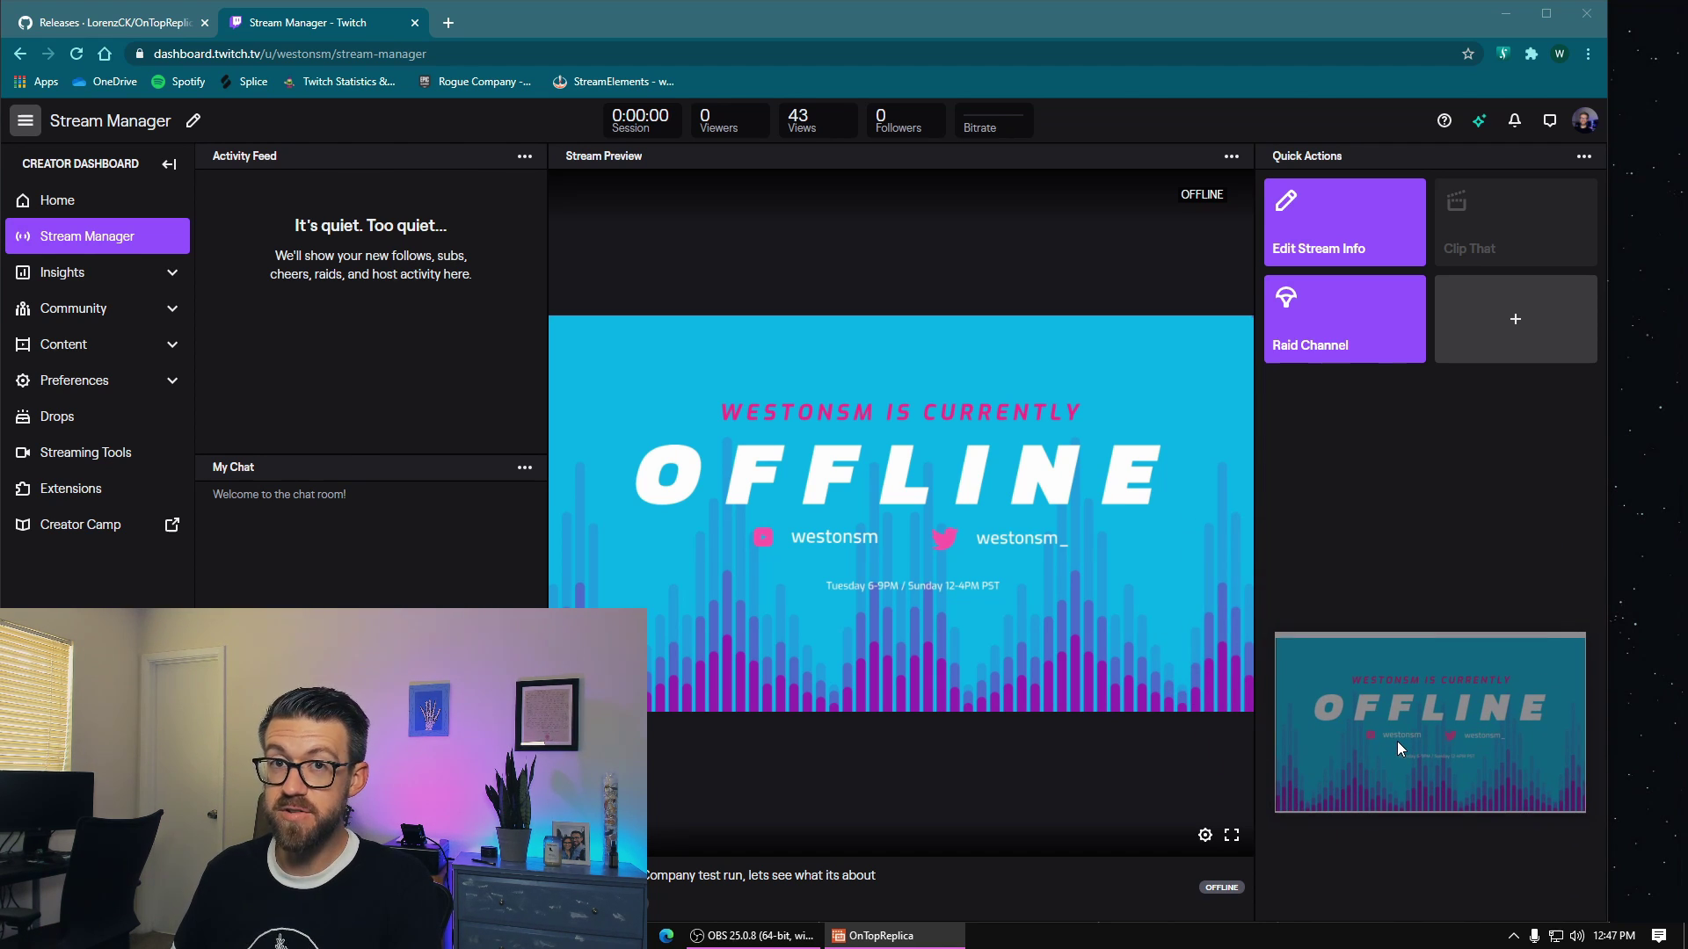
mouse_move(1393, 741)
mouse_down()
mouse_move(1384, 682)
mouse_move(1381, 723)
mouse_up()
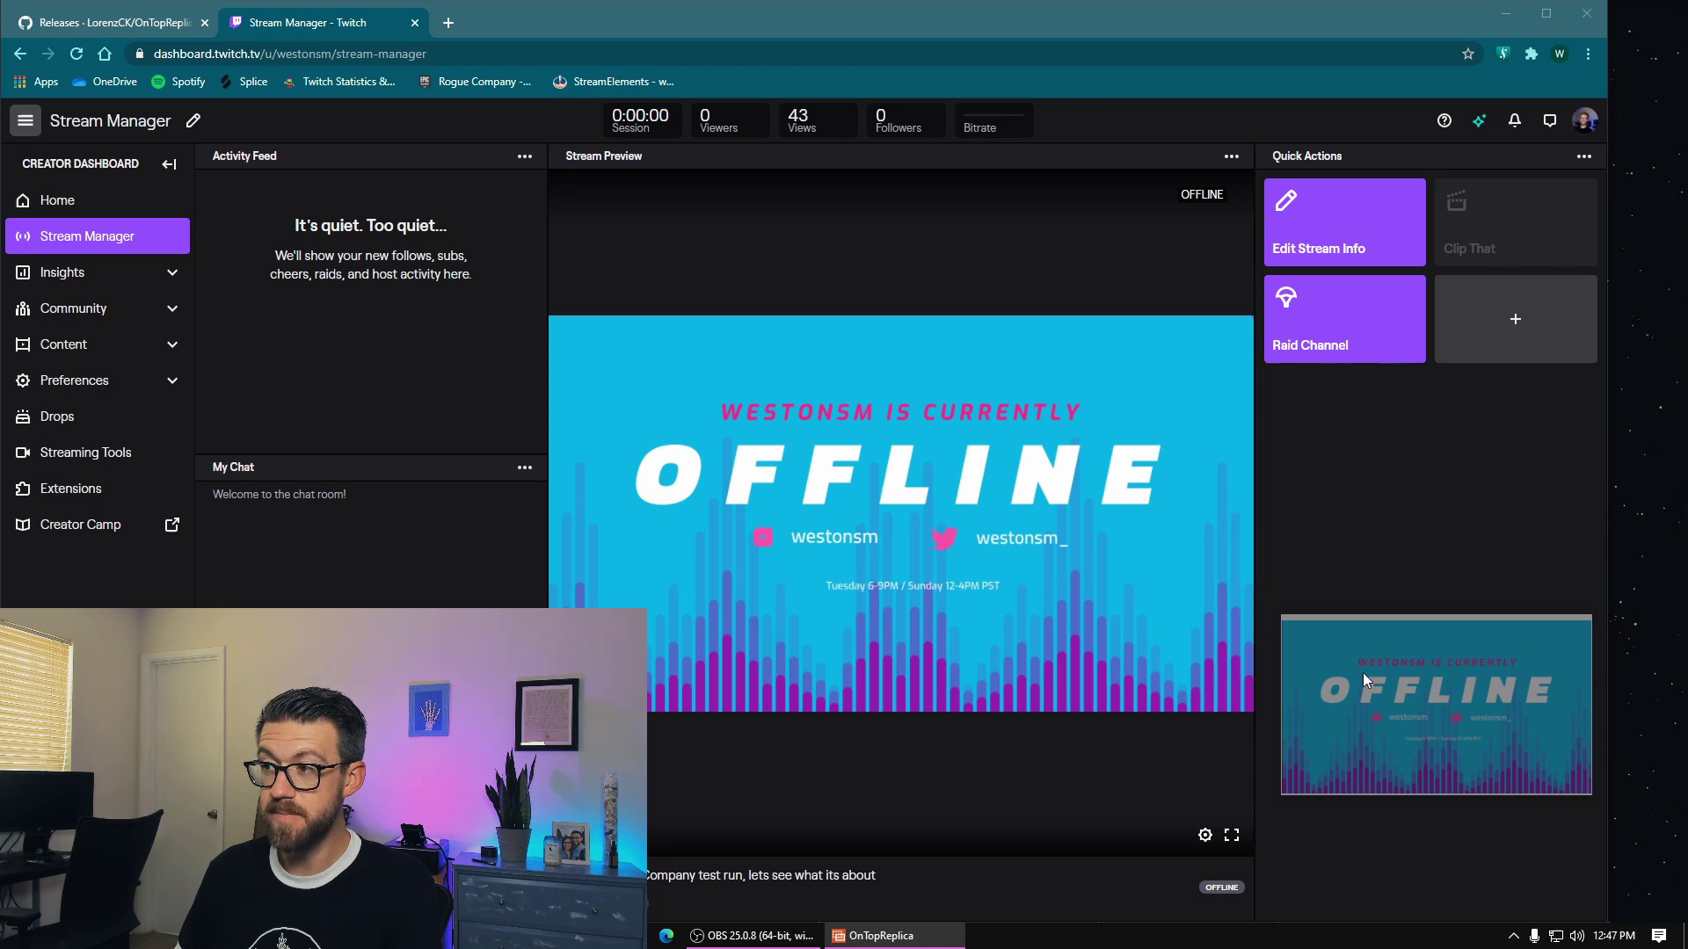
- Turn on Advanced > Enable Click-Through for the translucent preview clone
right_click(1383, 700)
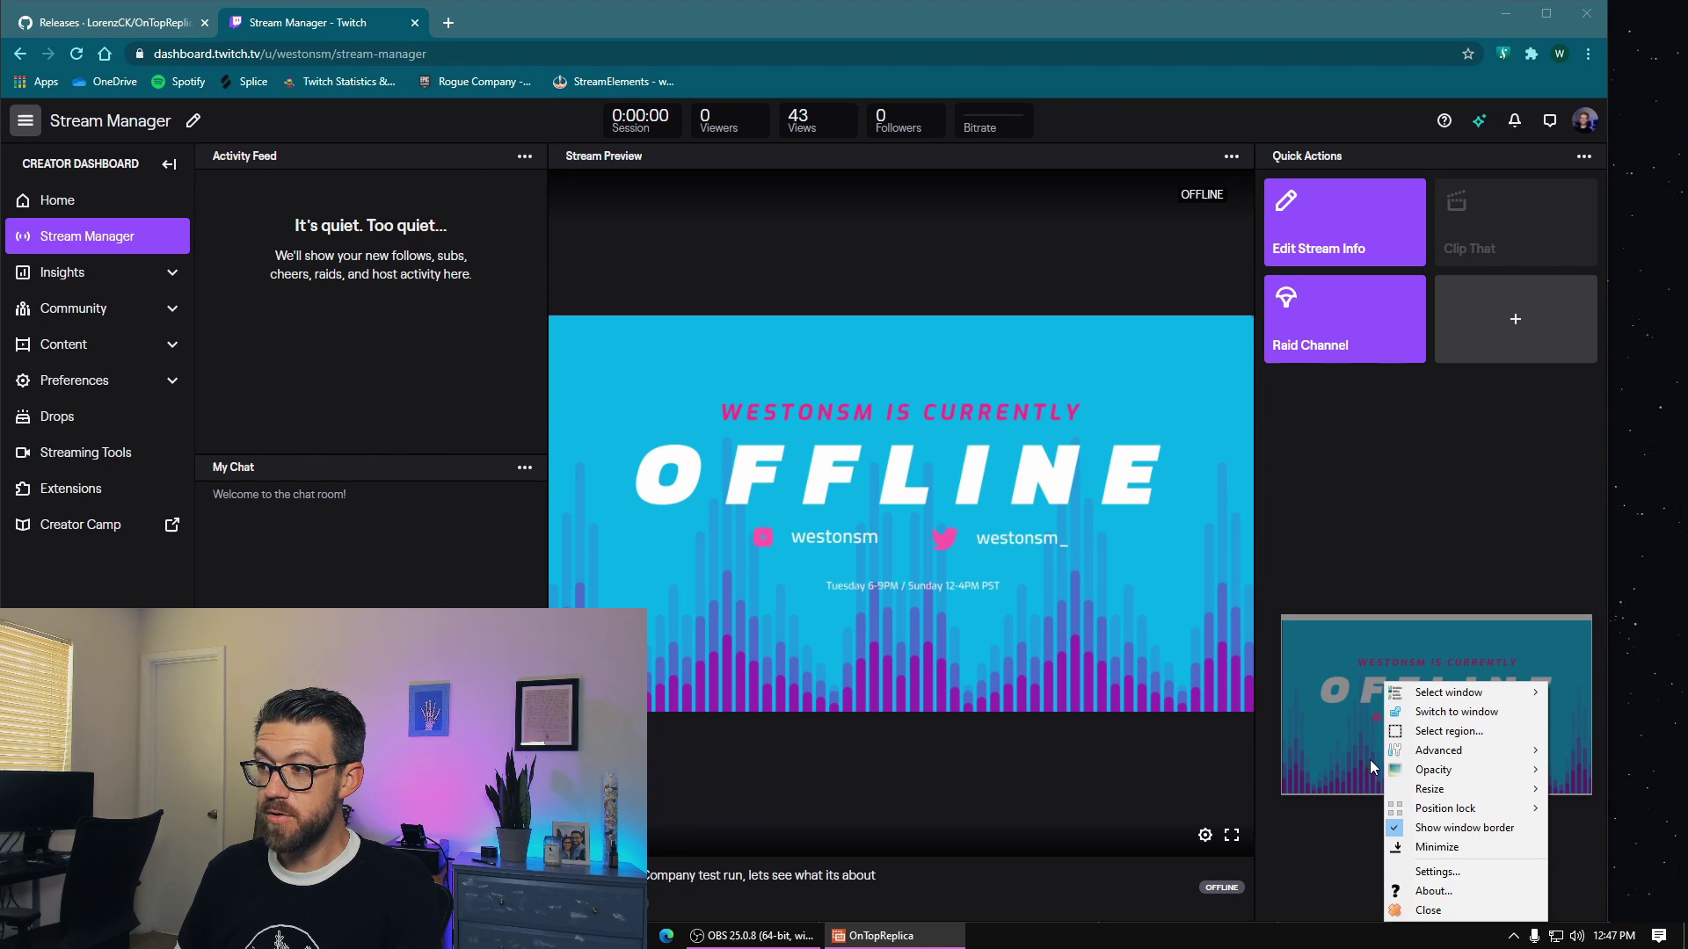
mouse_move(1420, 754)
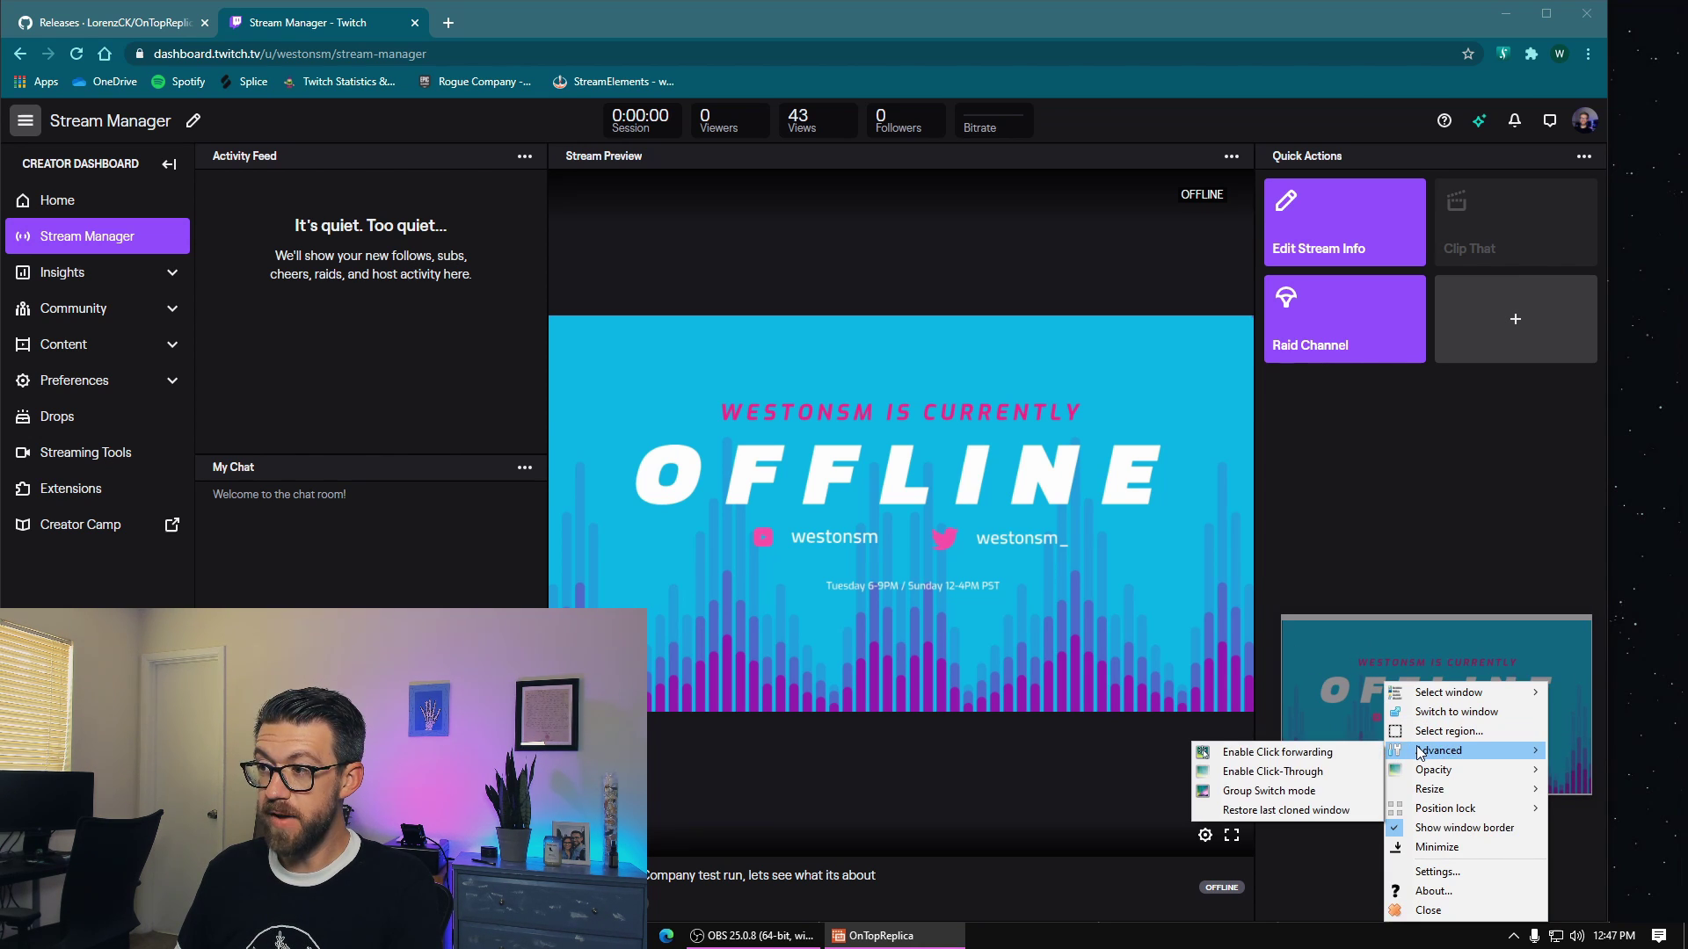
click(1298, 772)
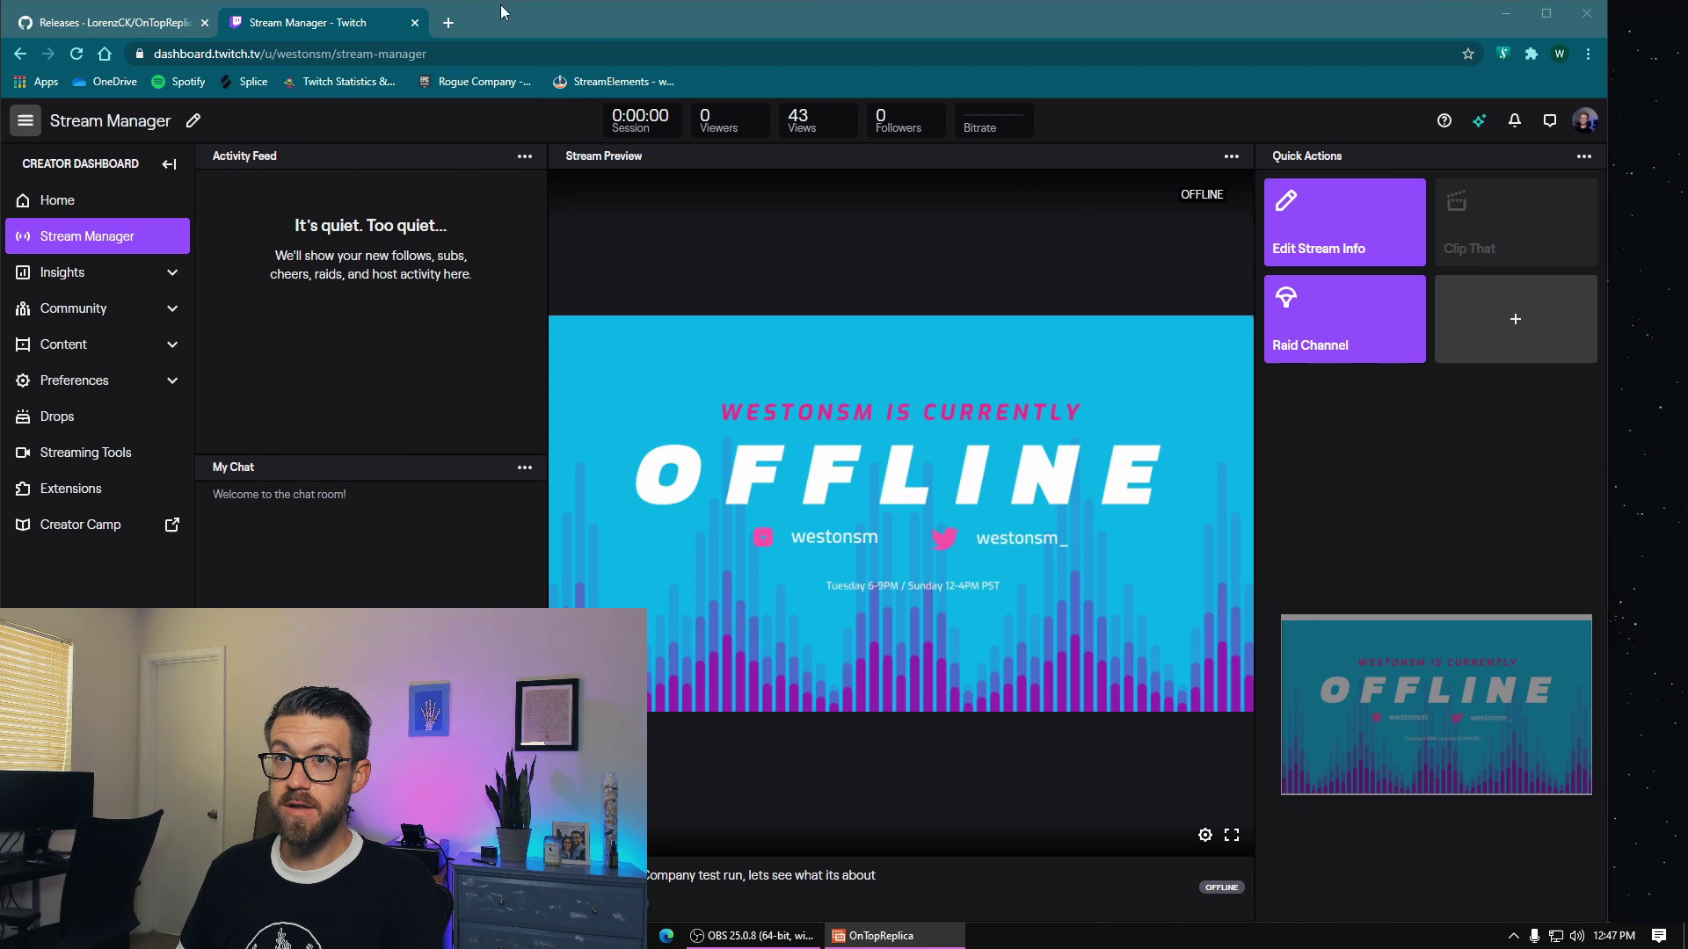
- Bring the Chrome Twitch Stream Manager window to the front and leave it maximized
click(529, 18)
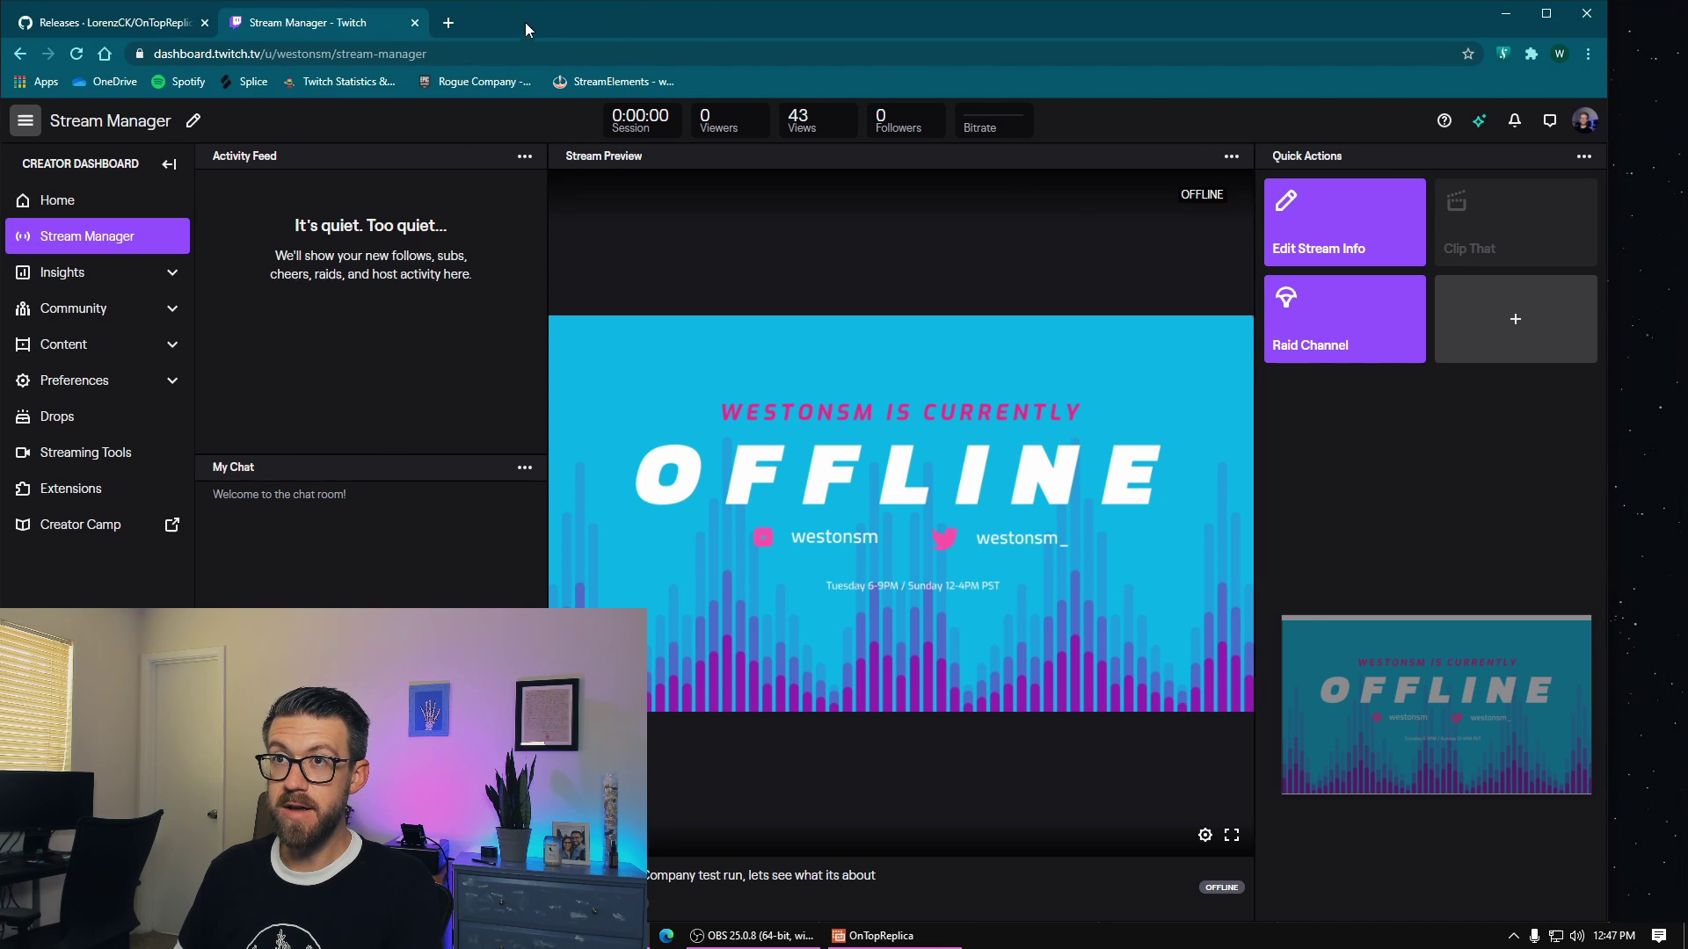
mouse_move(524, 23)
mouse_down()
mouse_move(578, 88)
mouse_move(504, 39)
mouse_move(545, 23)
mouse_move(527, 23)
mouse_up()
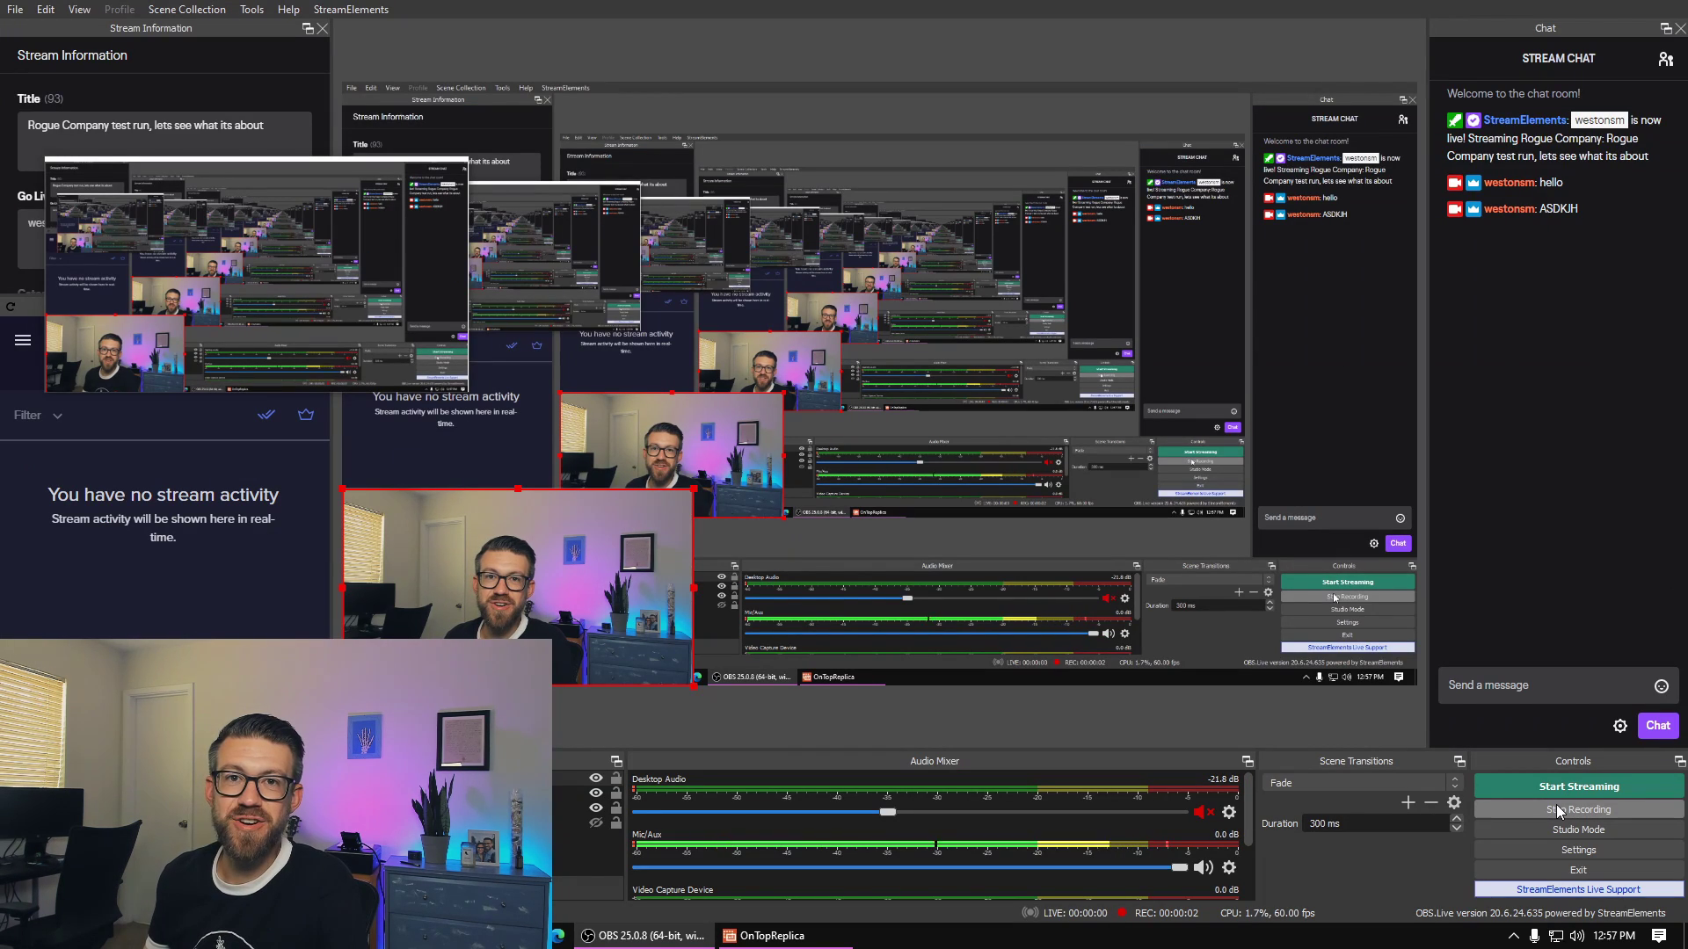
click(1249, 338)
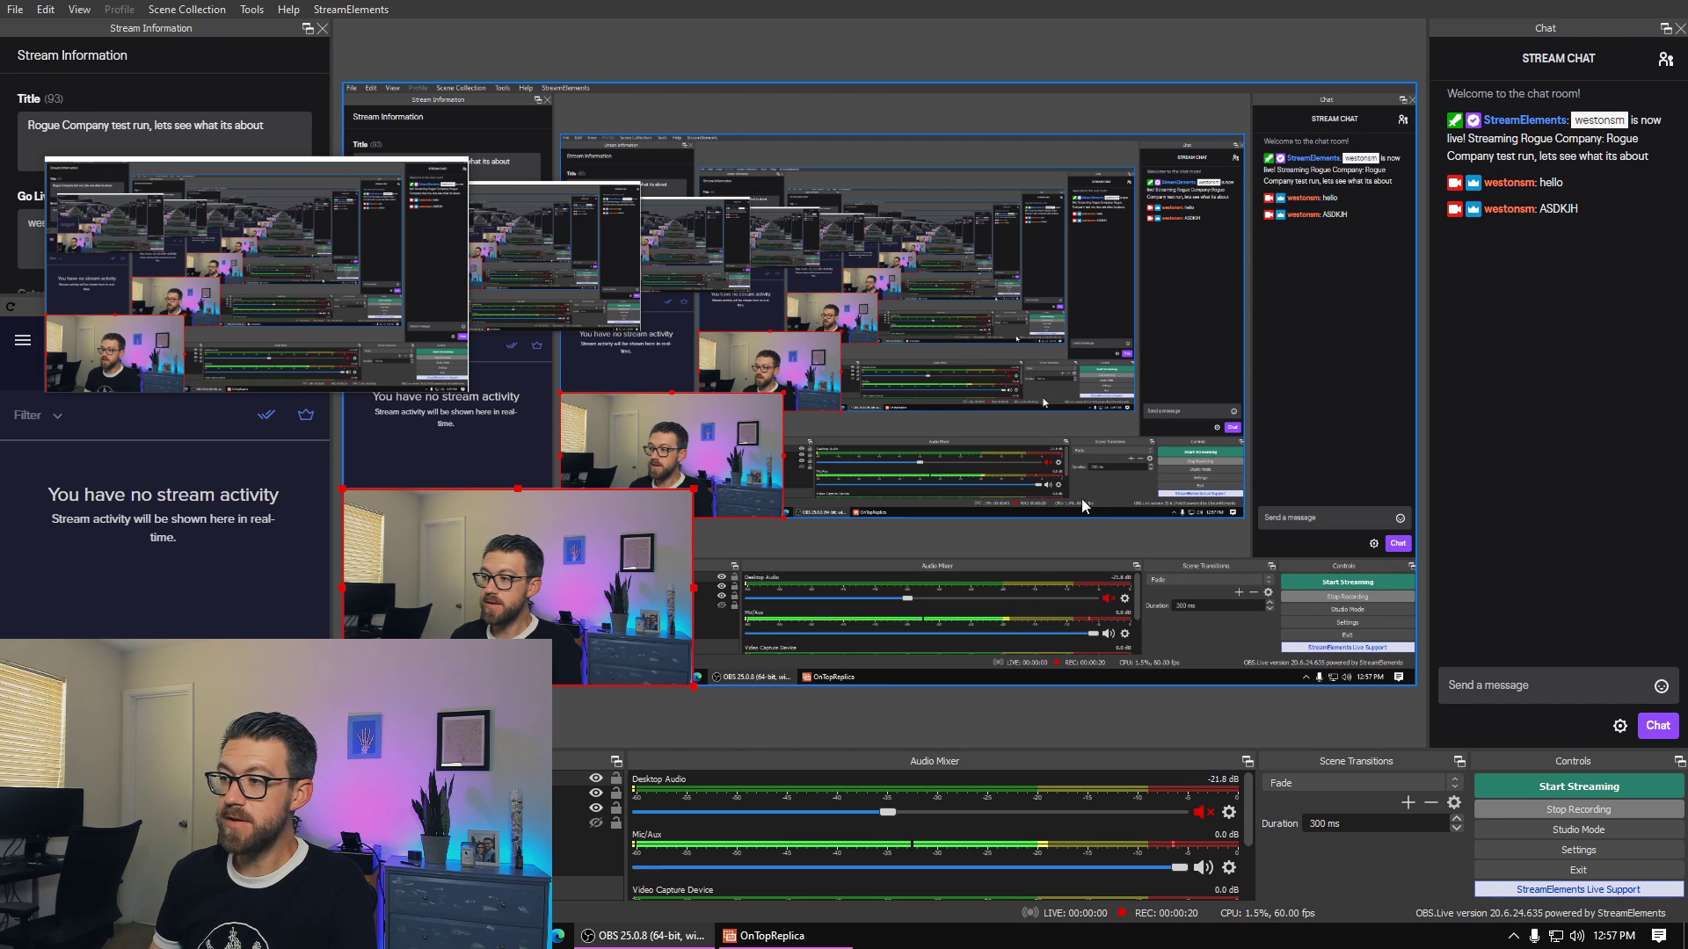
- Open OBS Settings on the Hotkeys page
click(1532, 852)
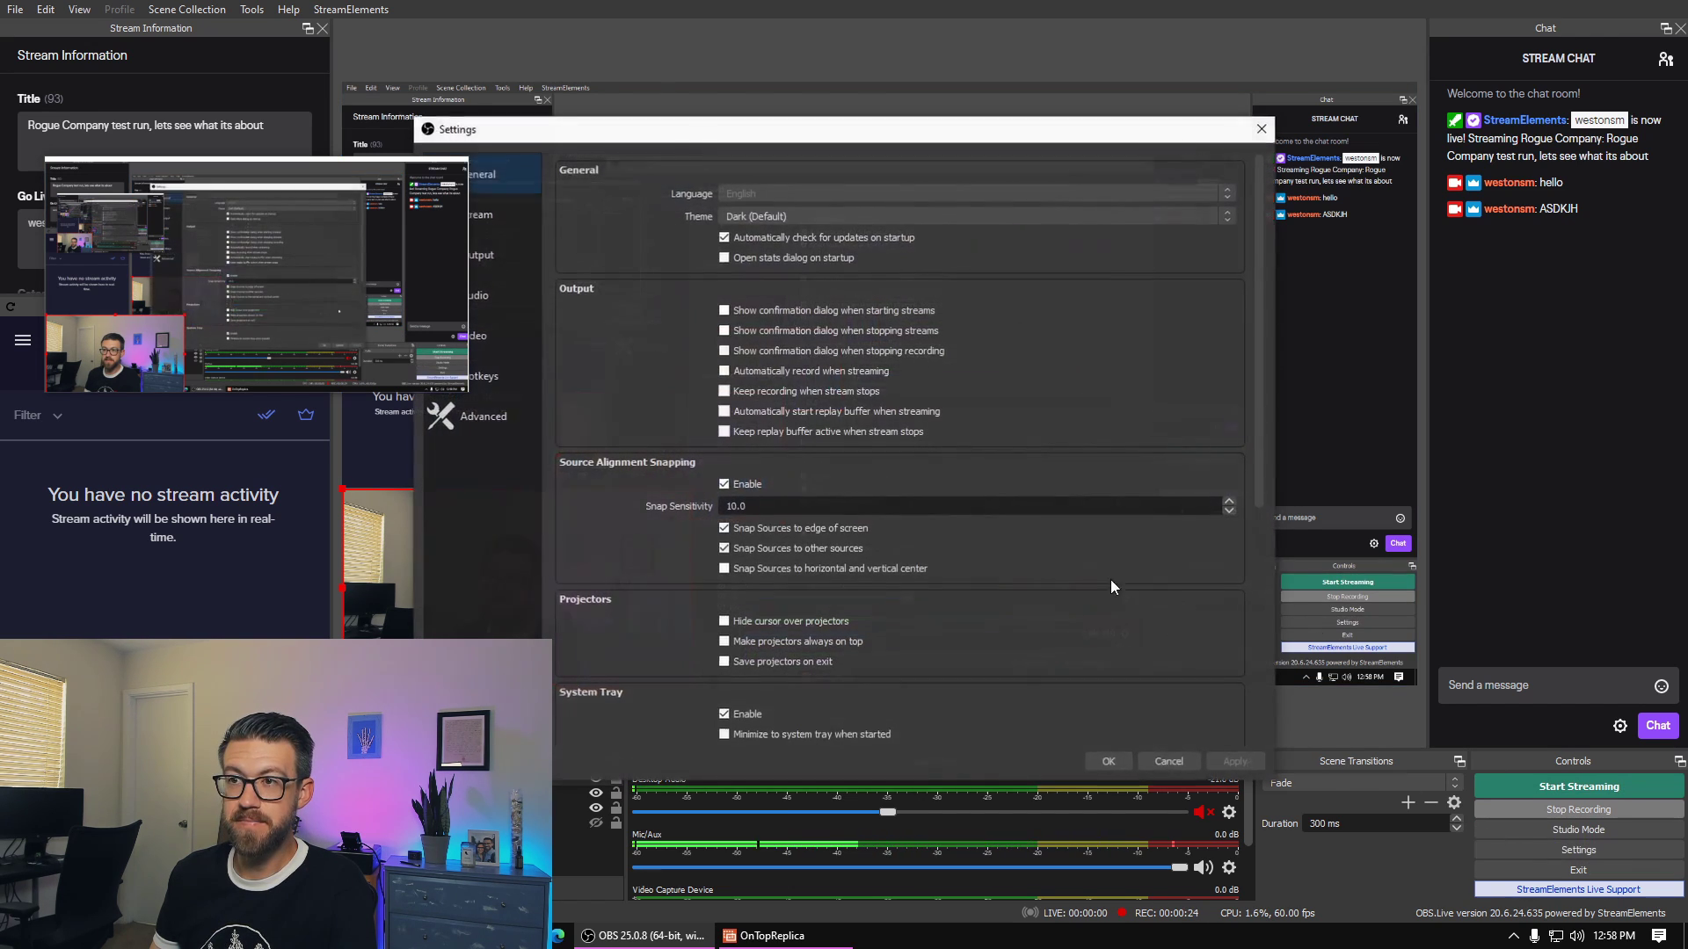
drag(726, 135, 811, 133)
click(652, 378)
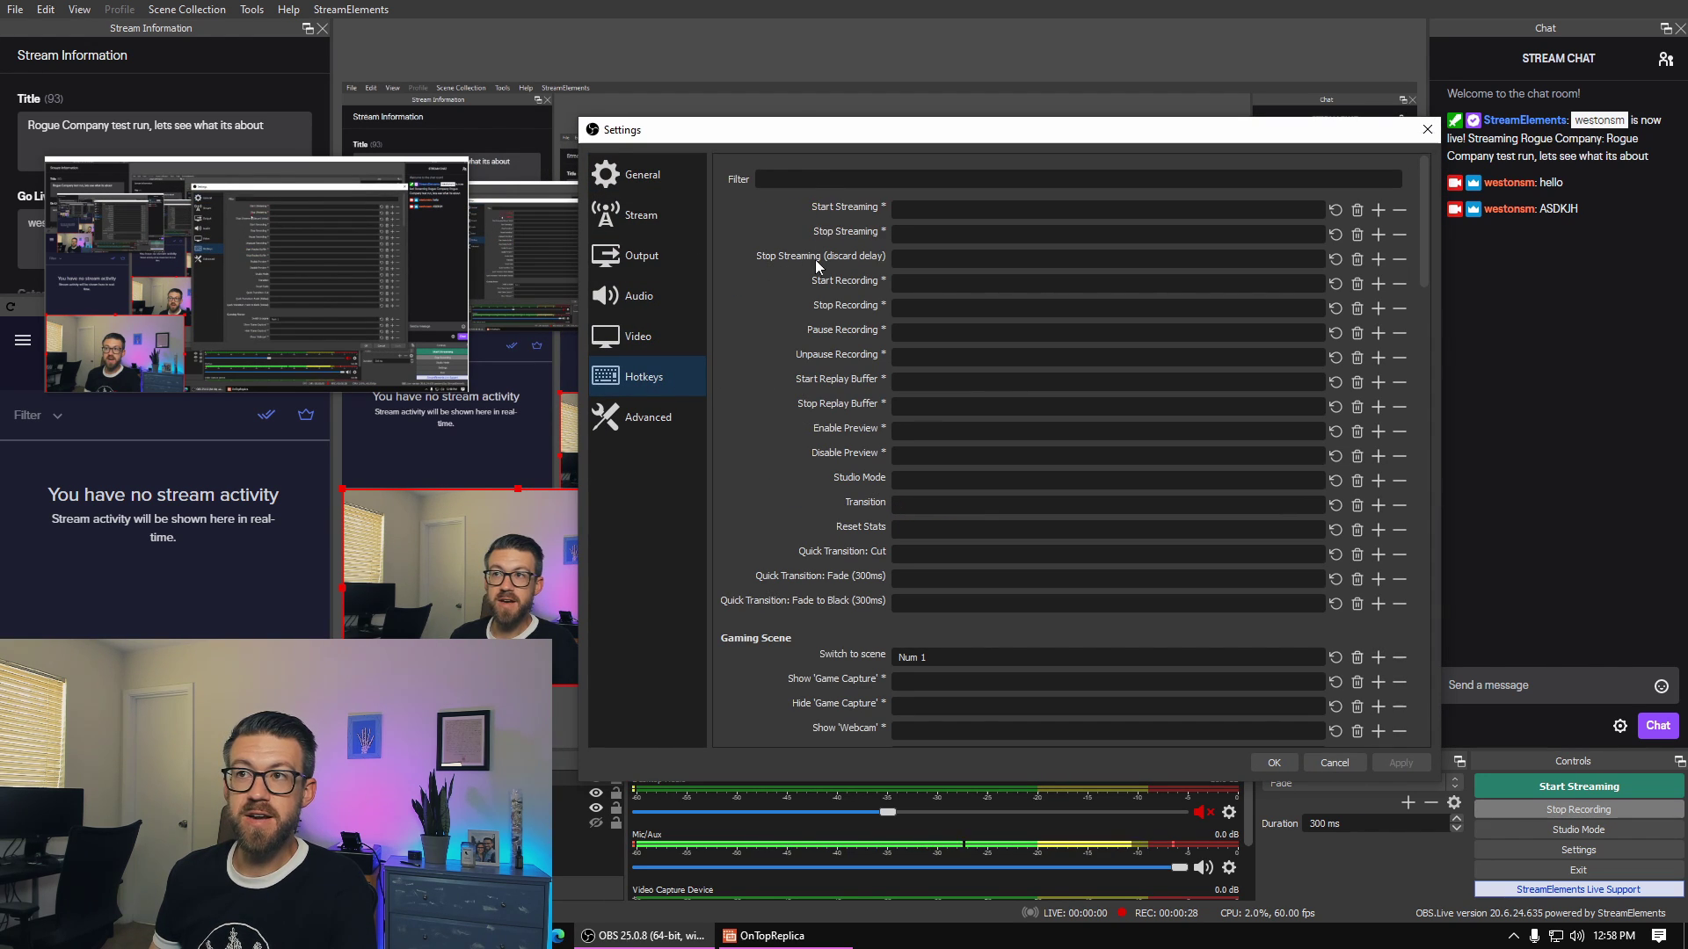
- Review the scene-switch hotkeys, from Num 1 for Gaming Scene and Num 2 for Talking Scene through Num 4
scroll(830, 567, down, 12)
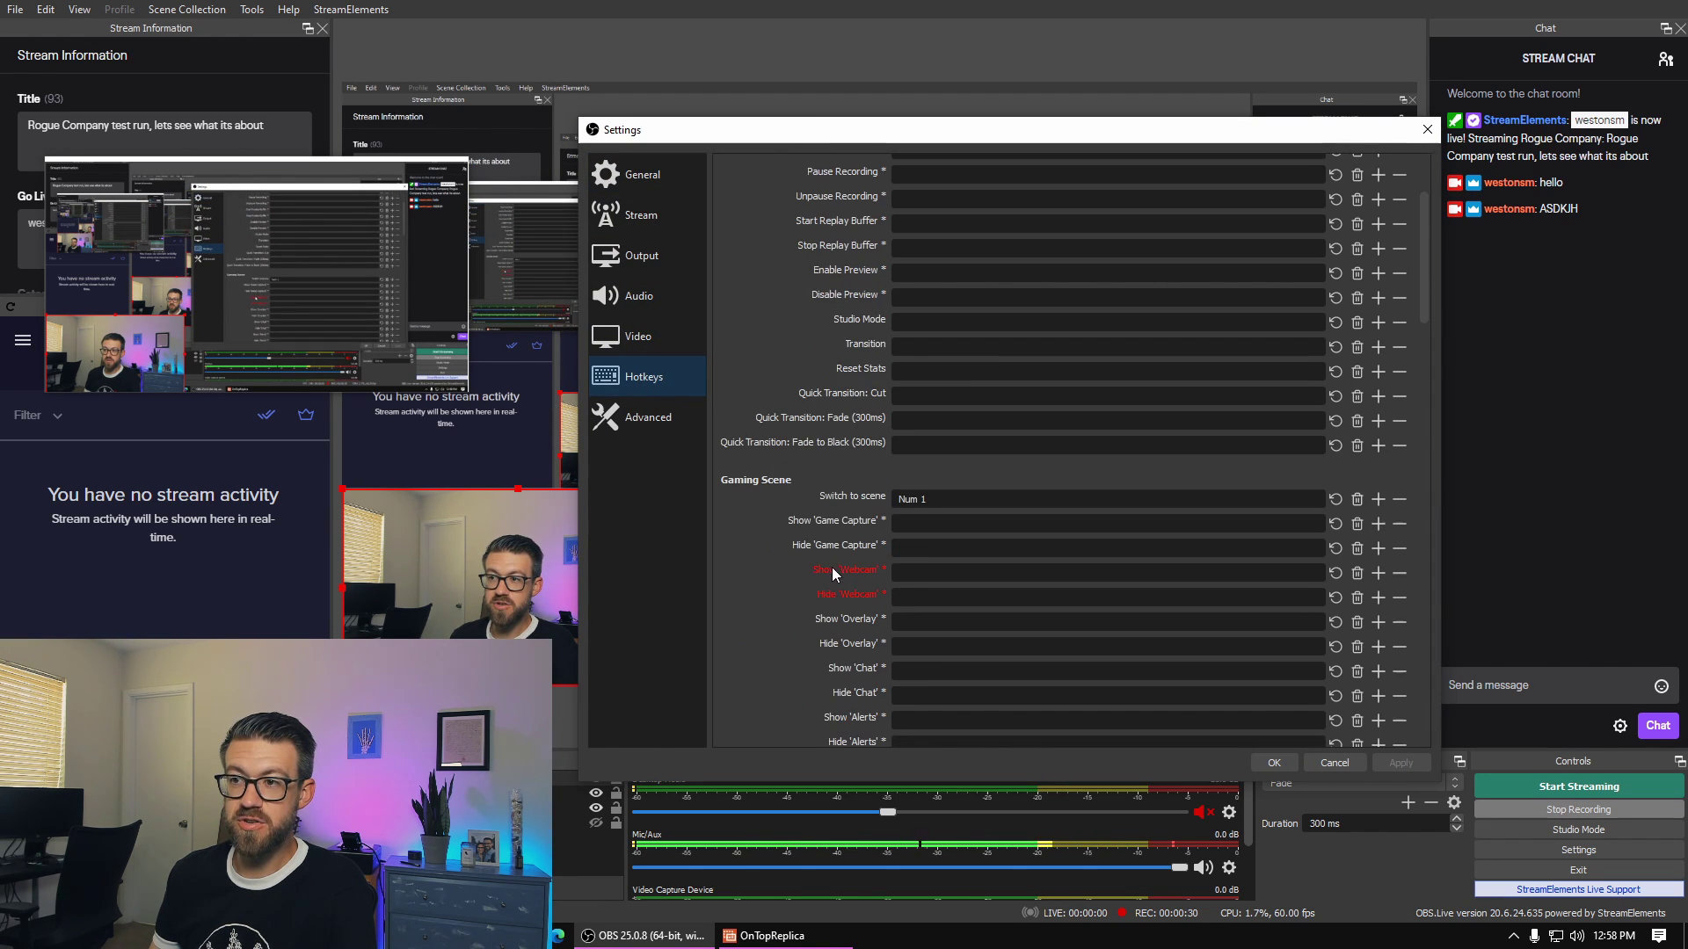
scroll(827, 567, down, 10)
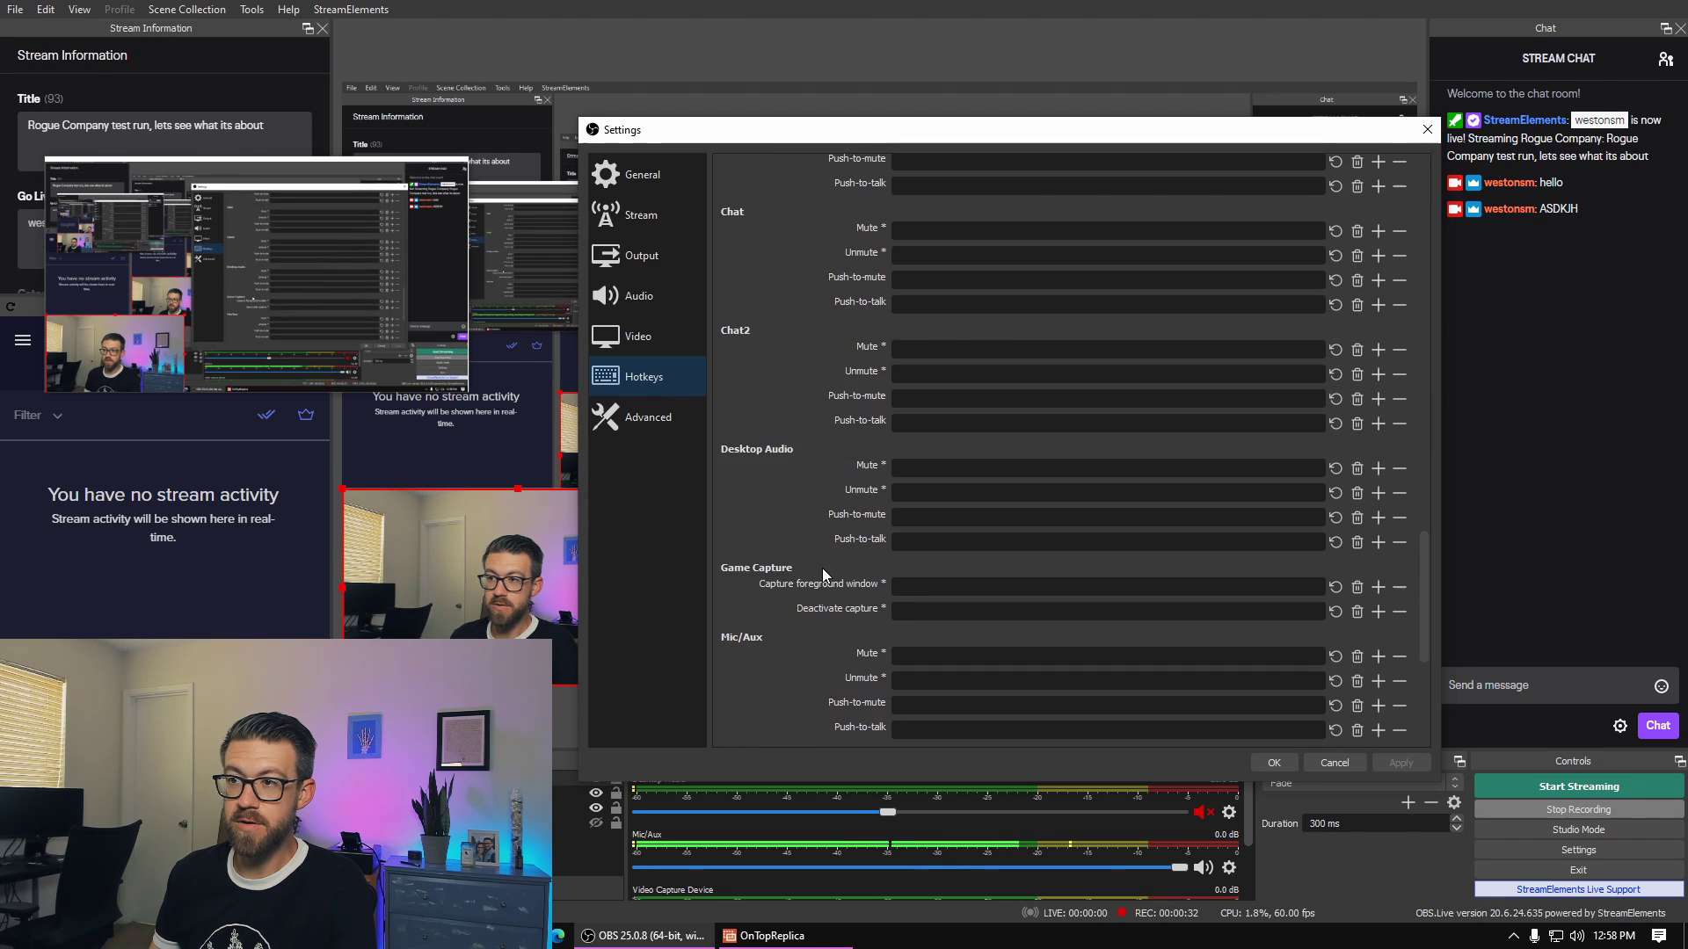
scroll(821, 568, up, 13)
scroll(833, 539, up, 12)
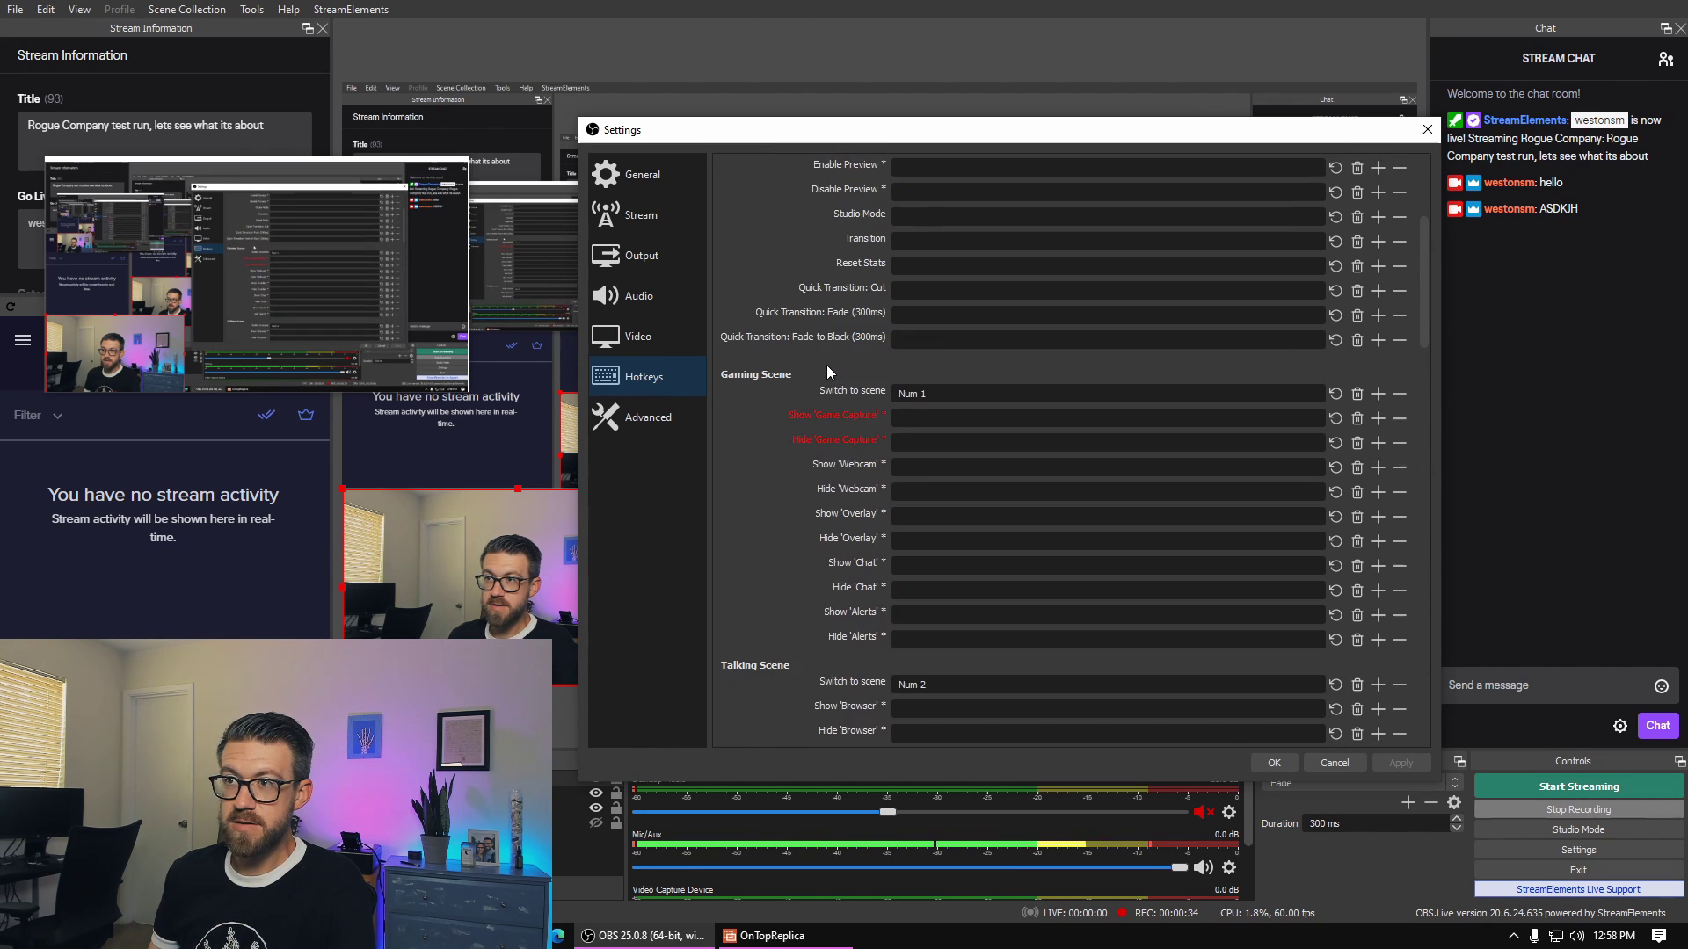
scroll(828, 395, down, 4)
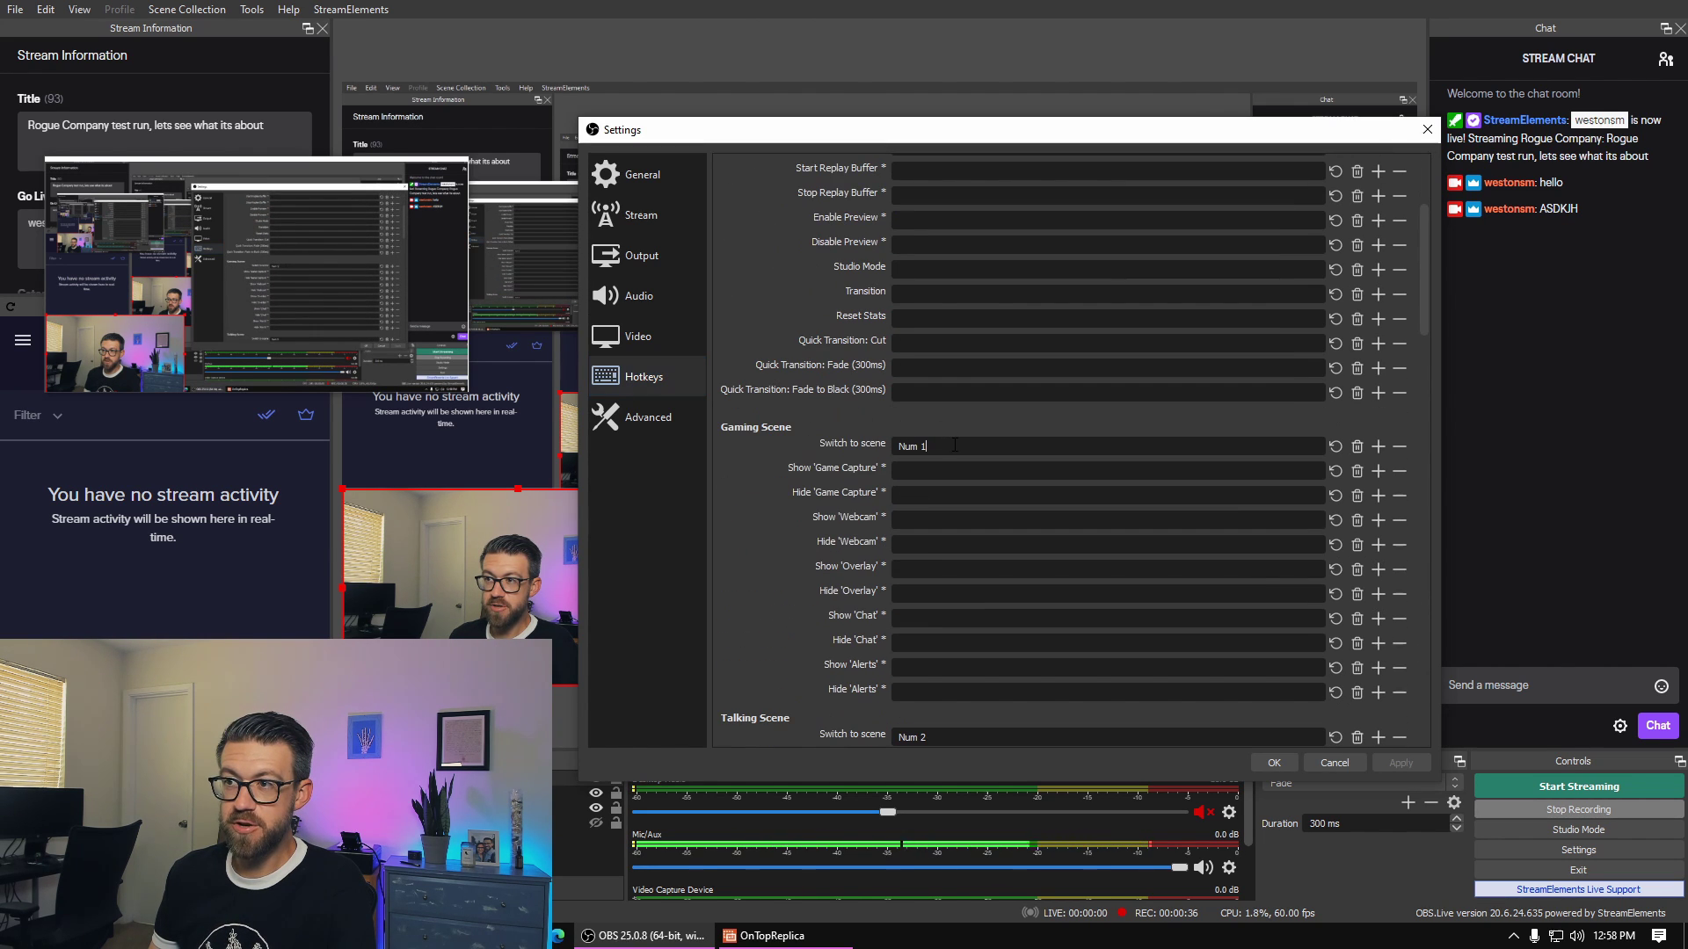
click(859, 443)
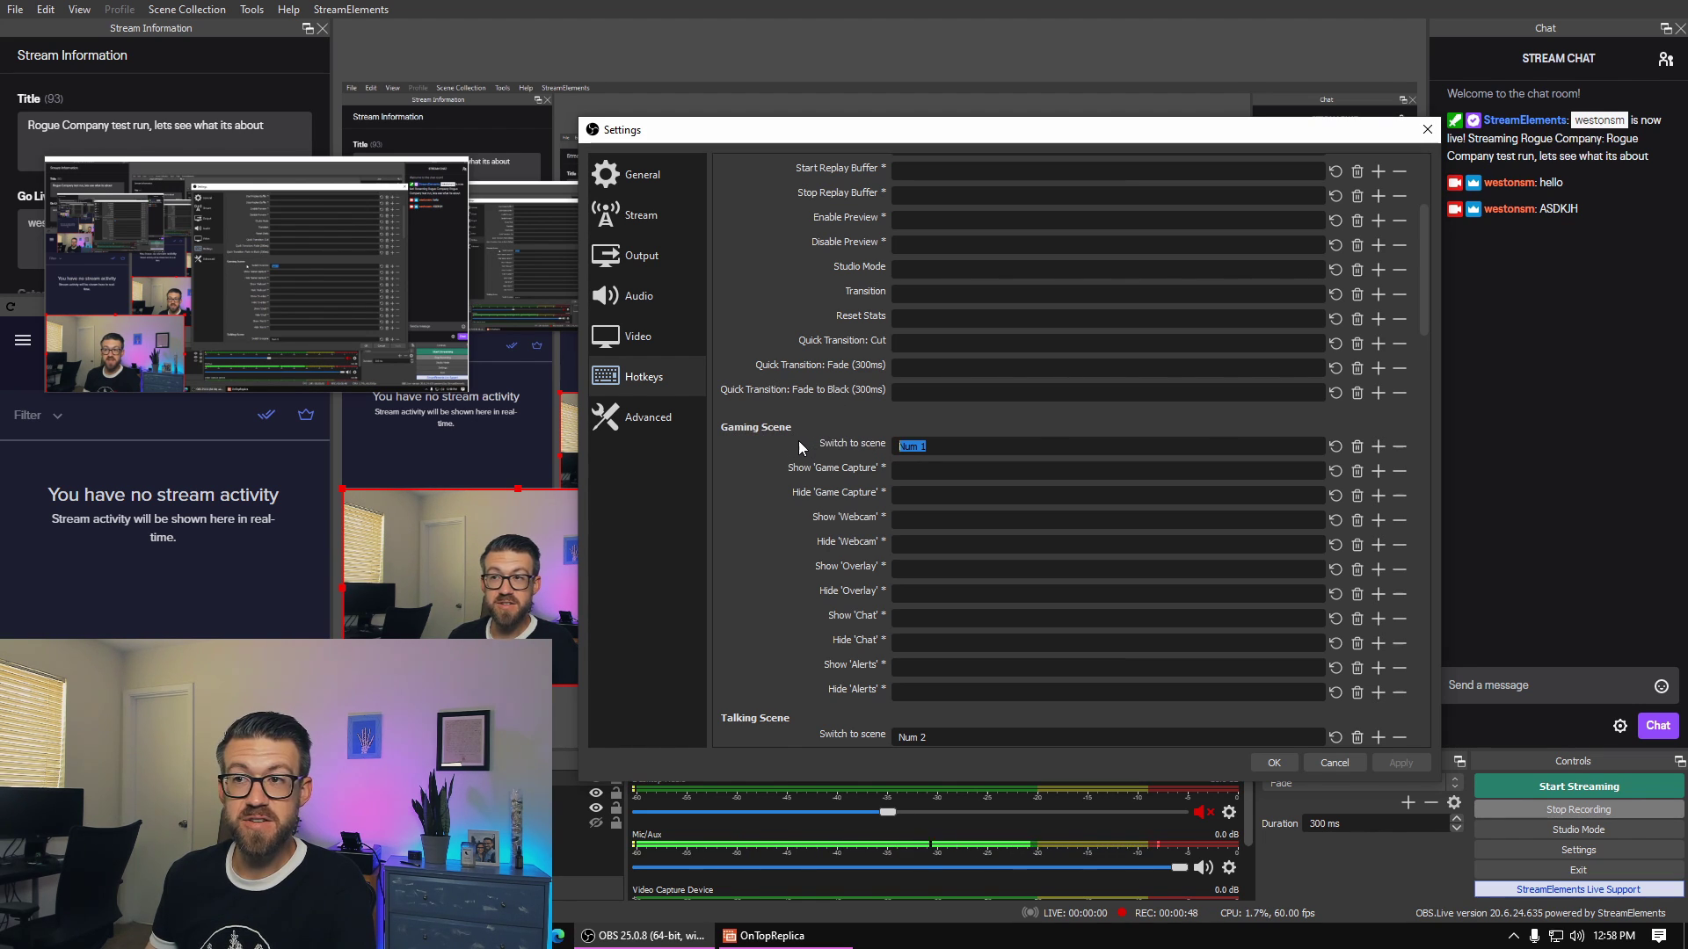
scroll(778, 431, down, 3)
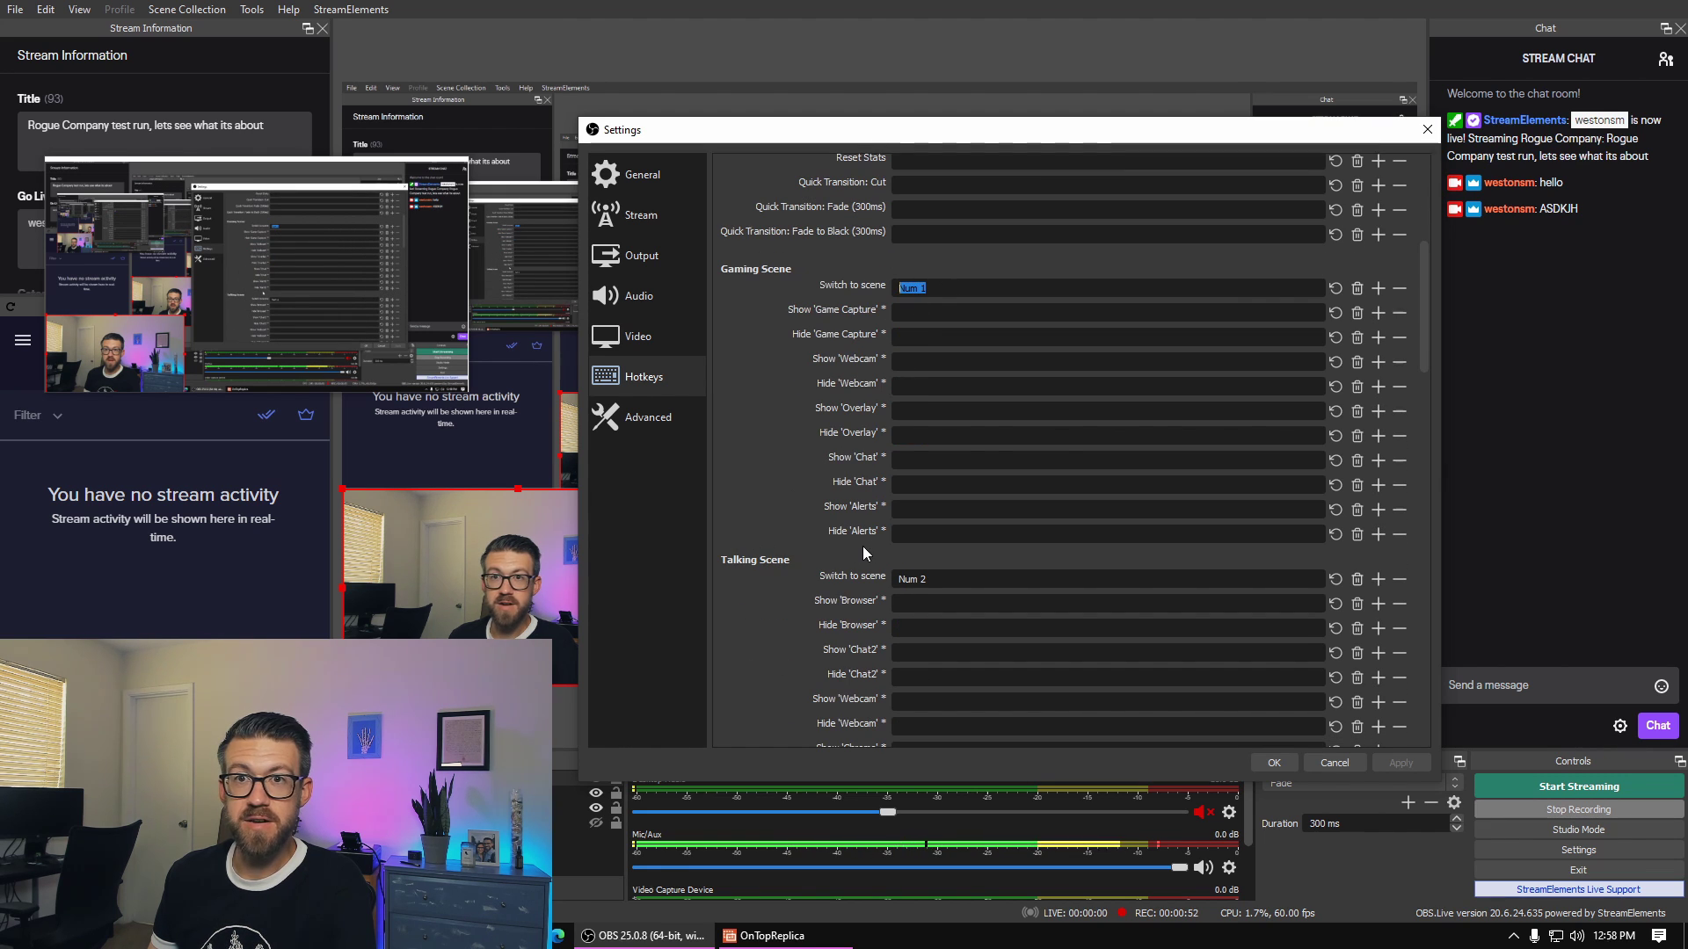
scroll(807, 556, down, 6)
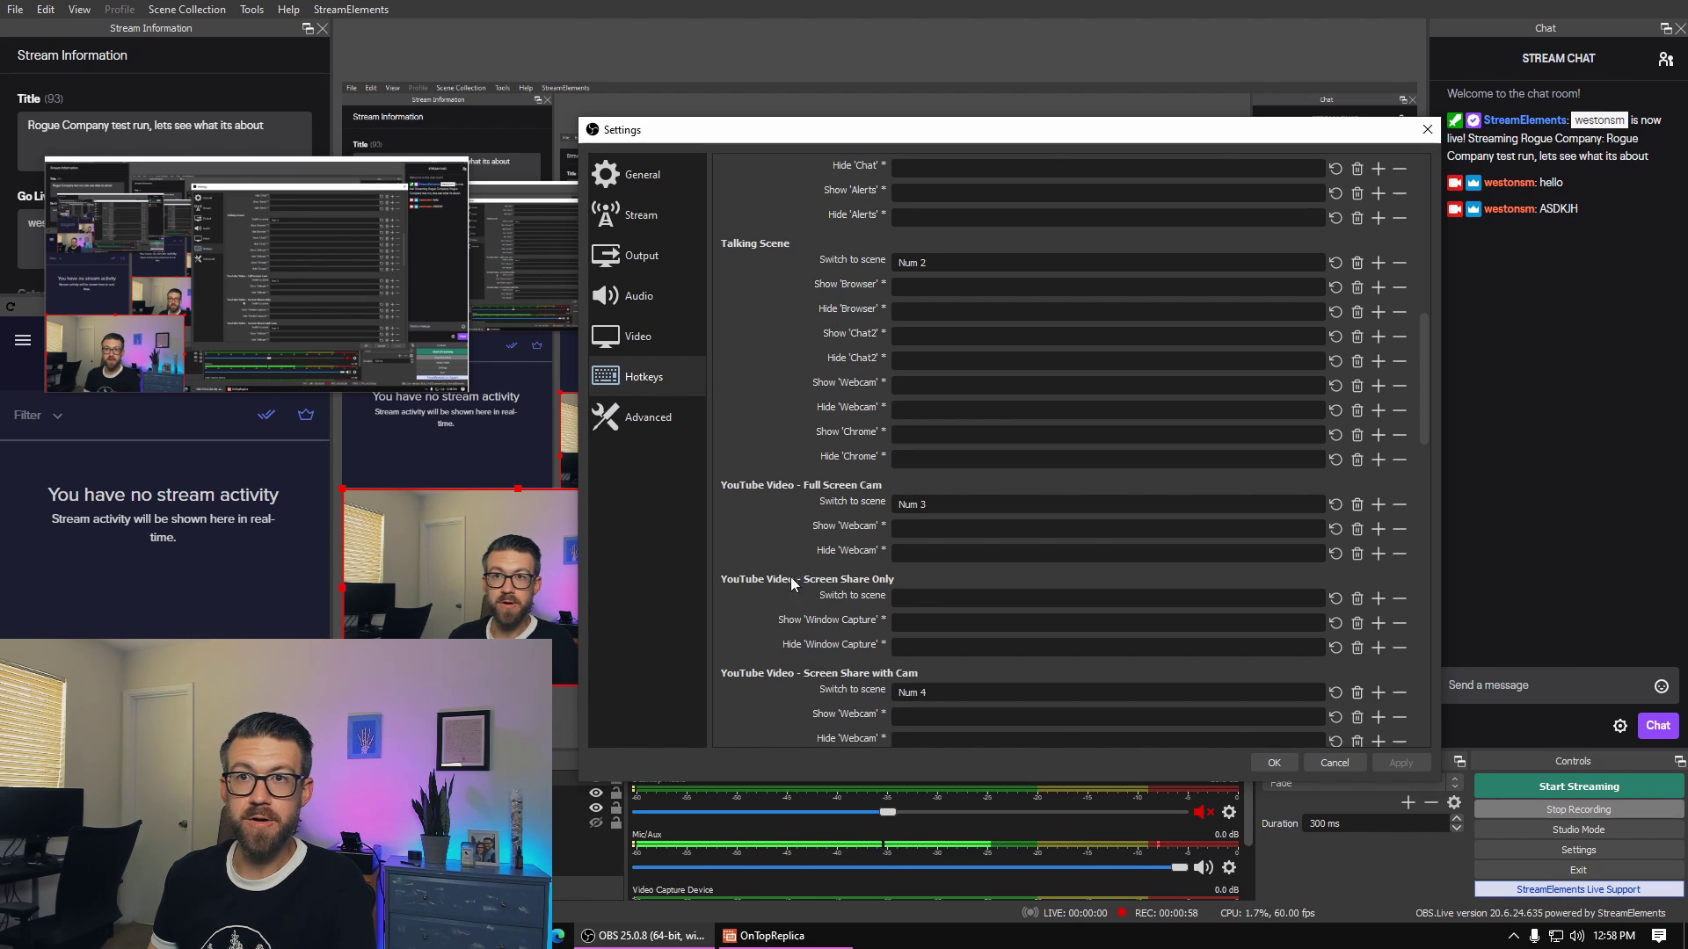
- Rebind Screen Share with Cam's switch-to-scene hotkey to Num 4
click(944, 690)
key(BackSpace)
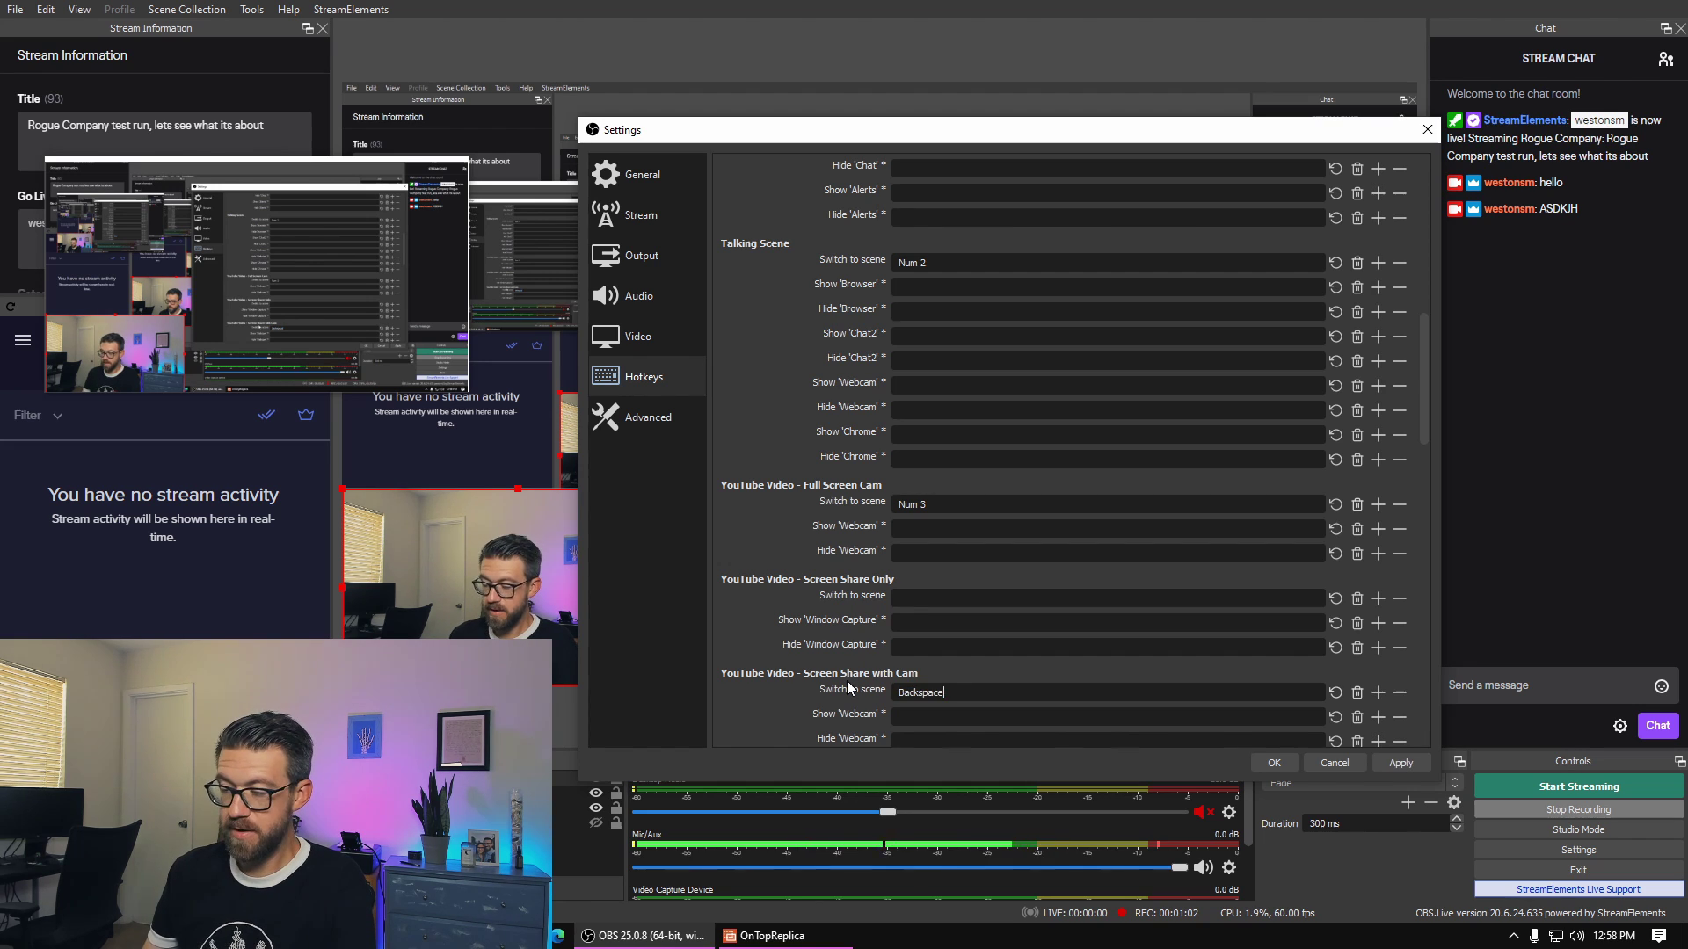
key(KP_4)
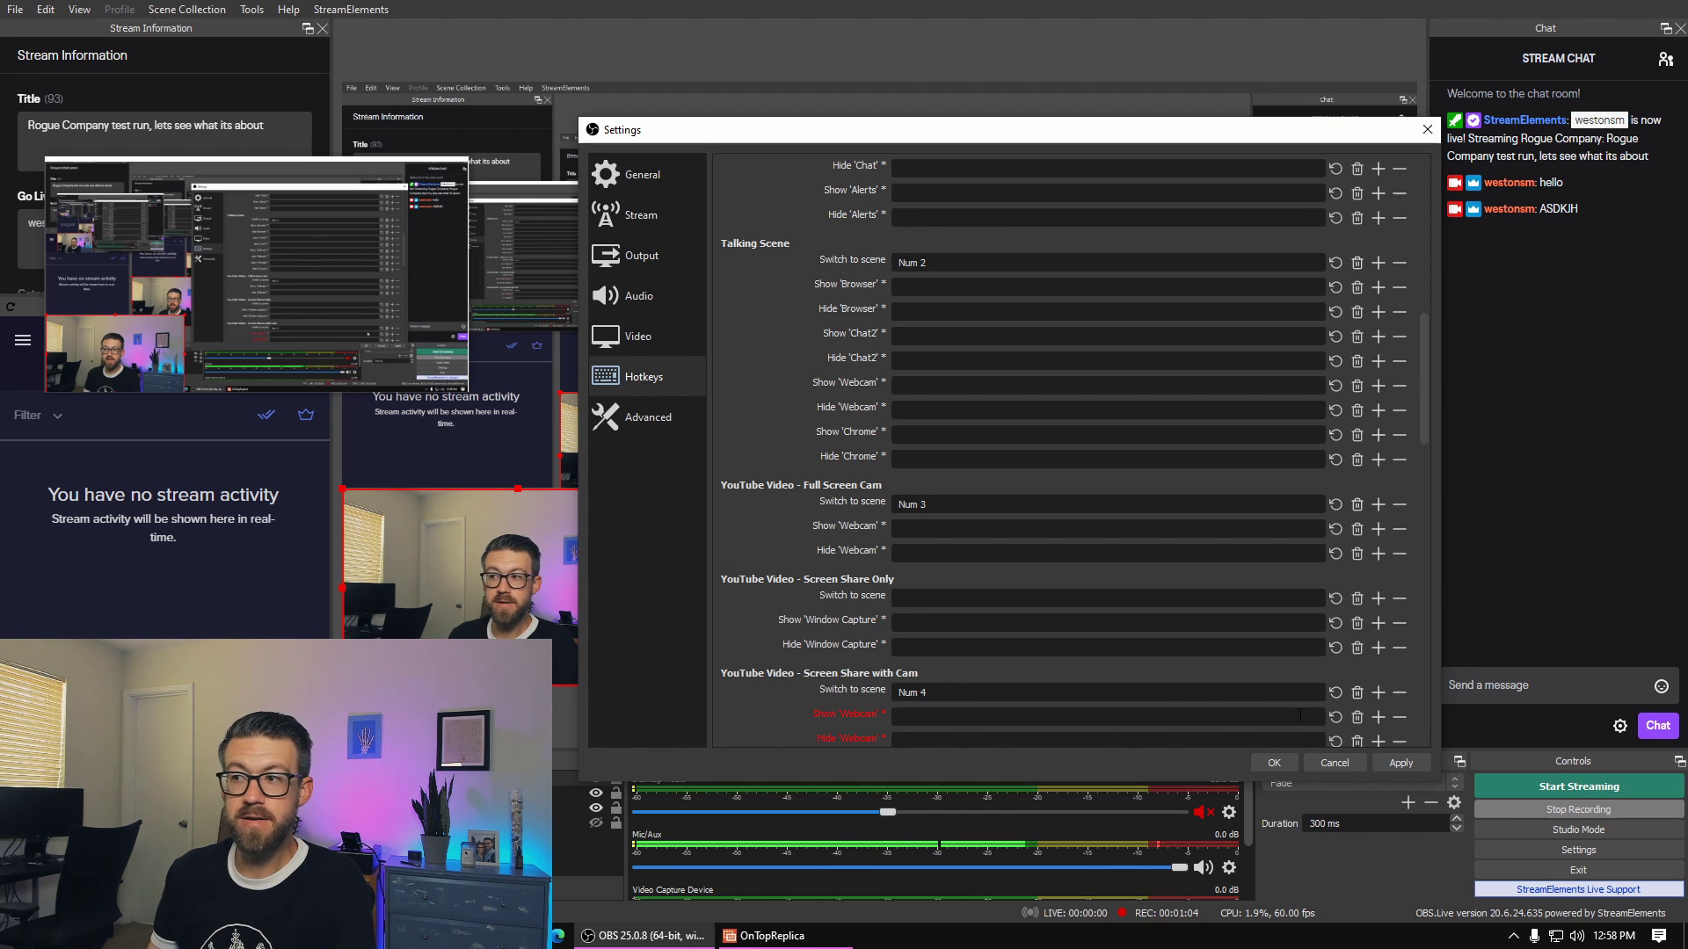